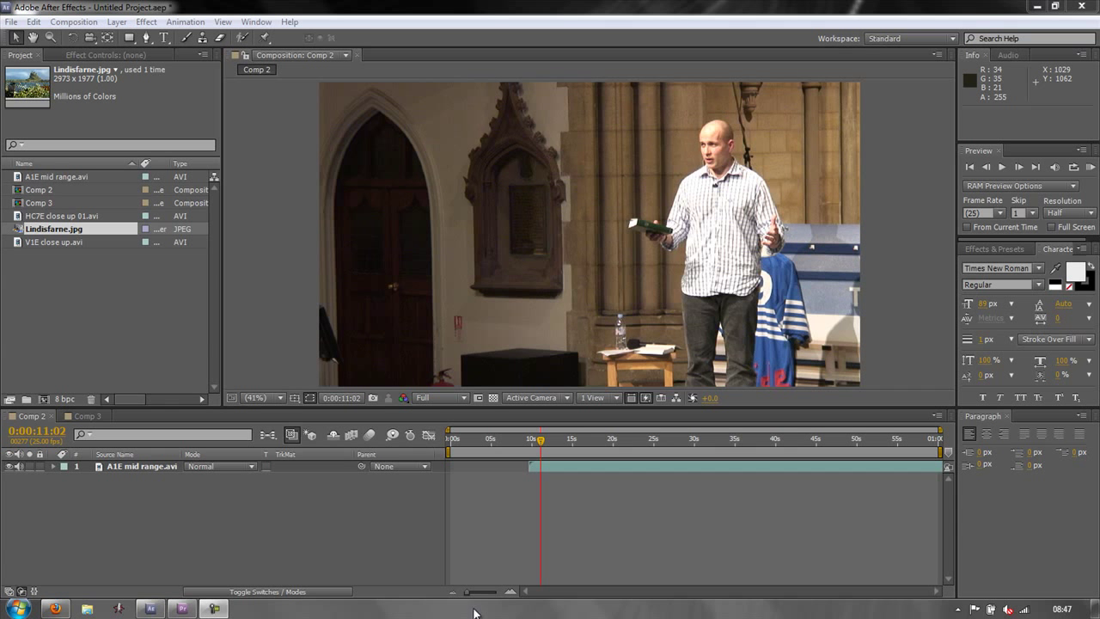
Step: View the reference monitor beside the program monitor in Premiere Pro, and return to After Effects
{"action": "left_click", "coordinate": [183, 609]}
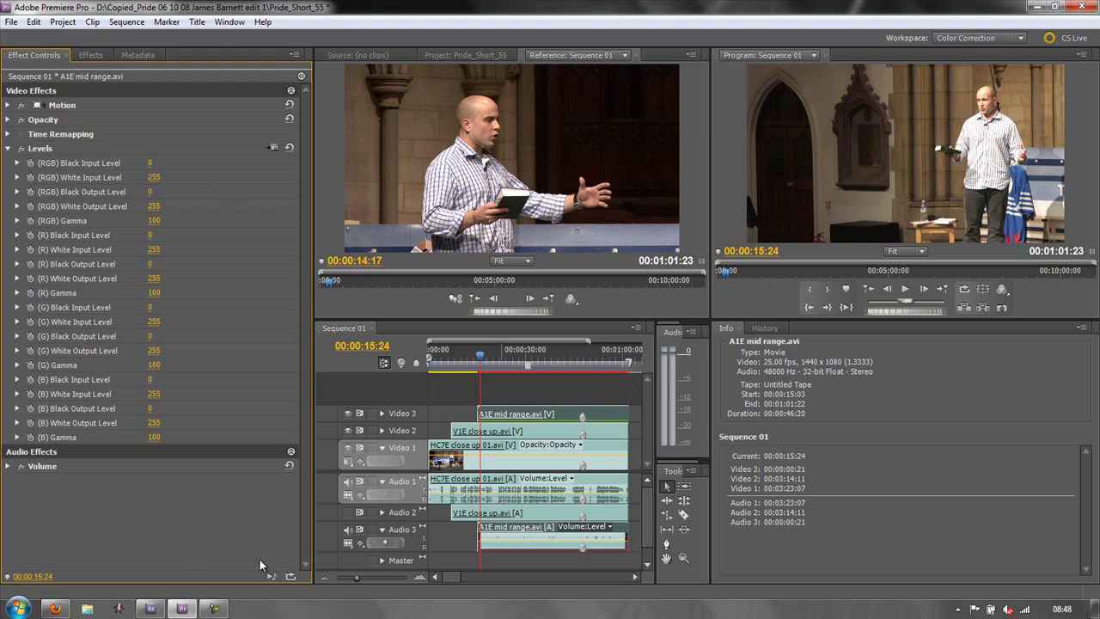
{"action": "left_click", "coordinate": [150, 608]}
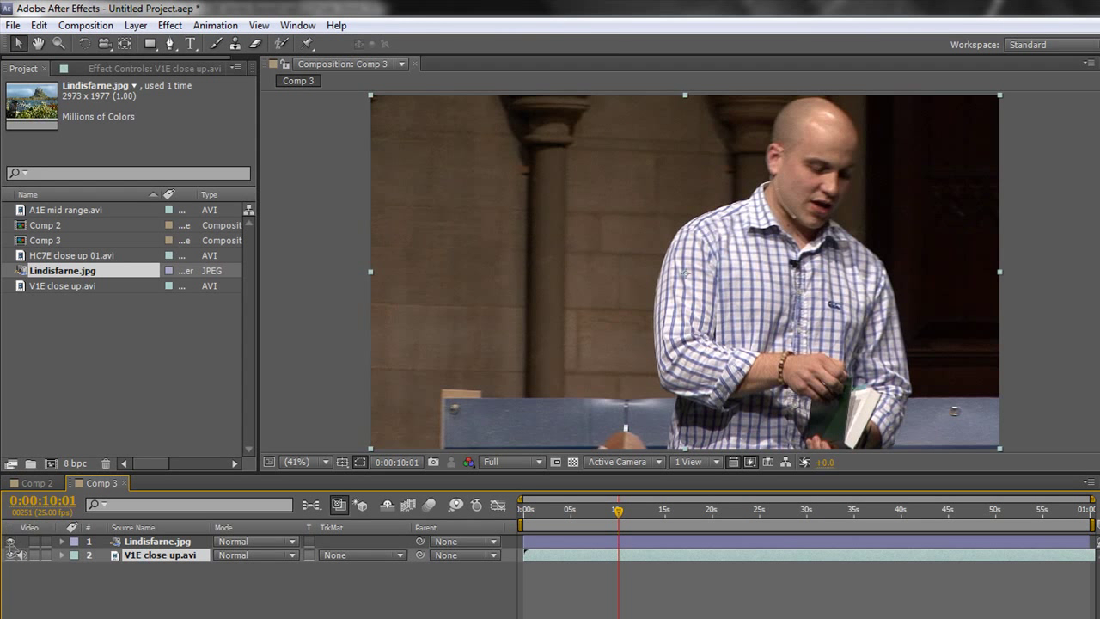
Step: Show the Lindisfarne.jpg layer over the V1E close up.avi footage and hide it again
{"action": "left_click", "coordinate": [11, 541]}
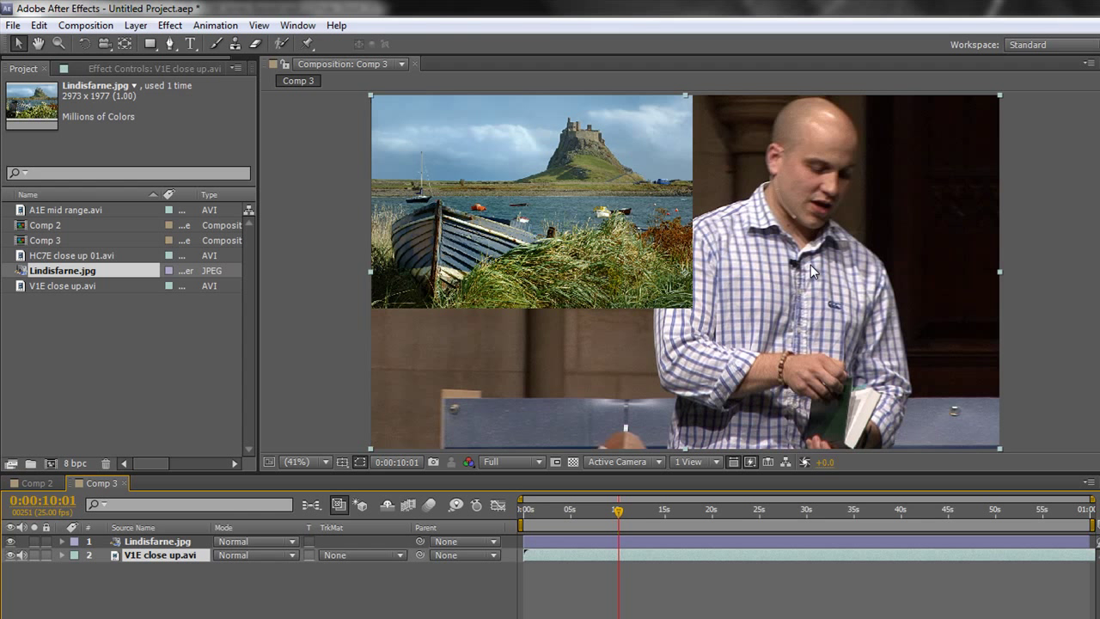
{"action": "left_click", "coordinate": [11, 541]}
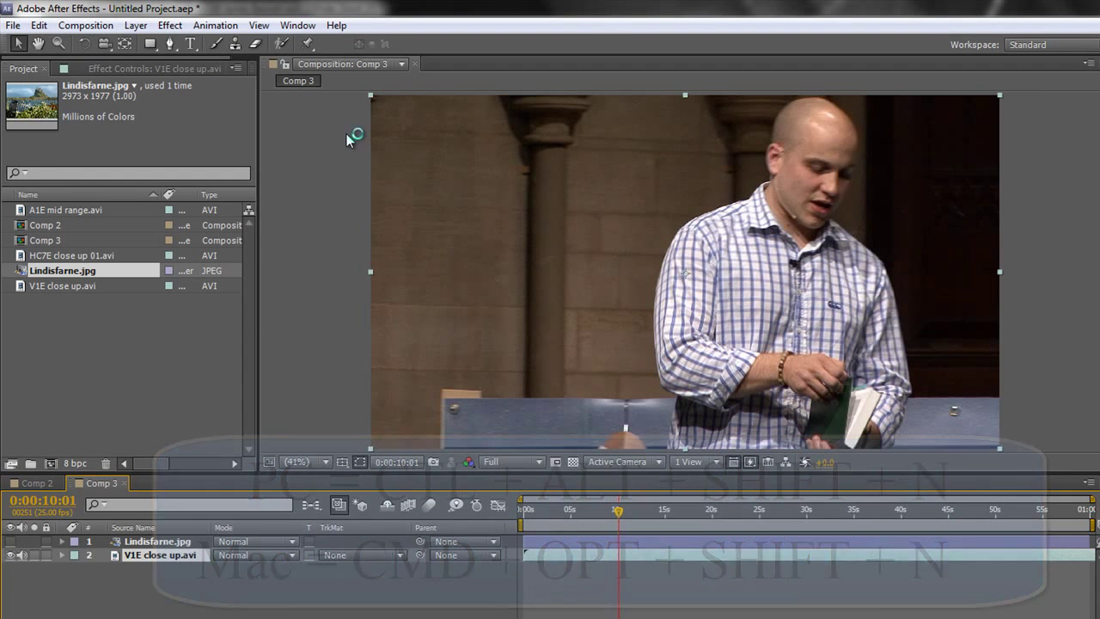
Step: Open a second locked viewer for Comp 3 and display Comp 2 in the original viewer
{"action": "left_click", "coordinate": [316, 176]}
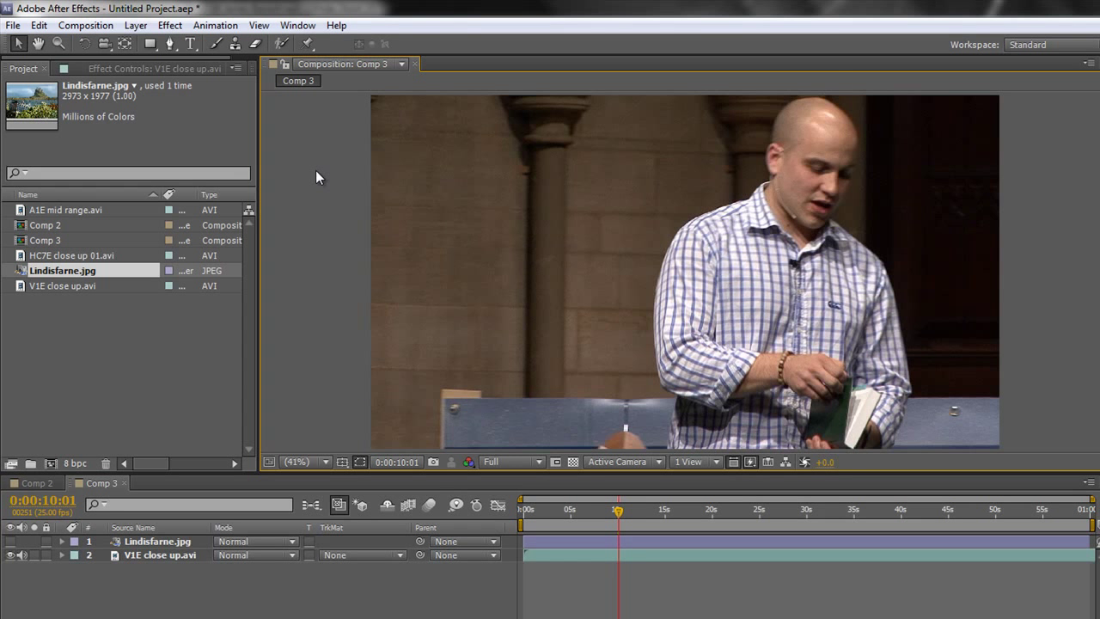
{"action": "key", "text": "alt+shift+n"}
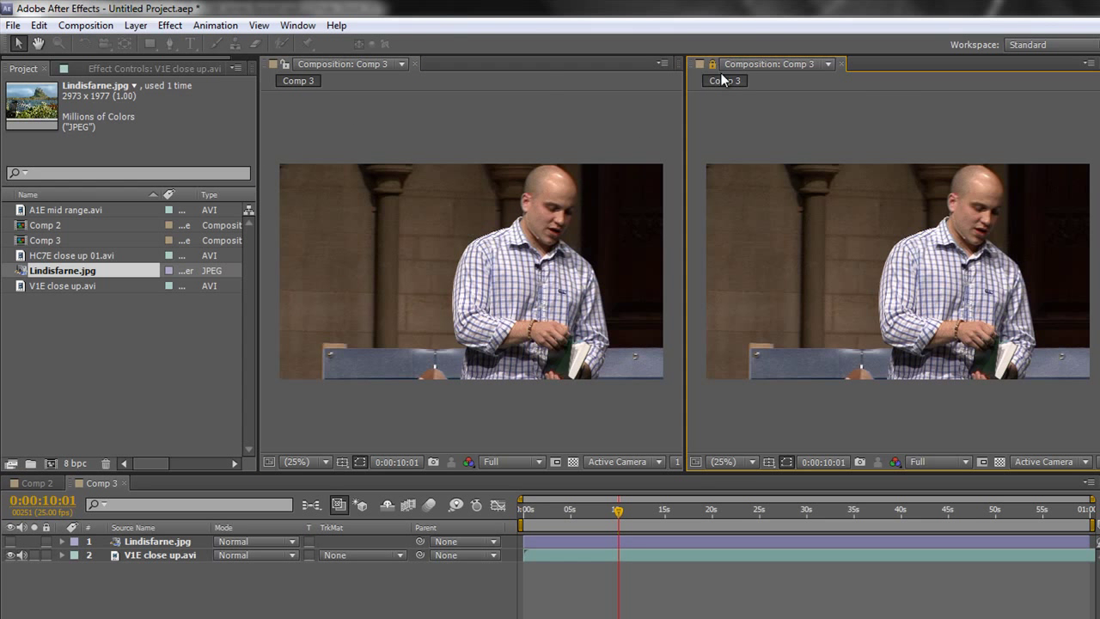
{"action": "left_click", "coordinate": [400, 64]}
{"action": "left_click", "coordinate": [355, 162]}
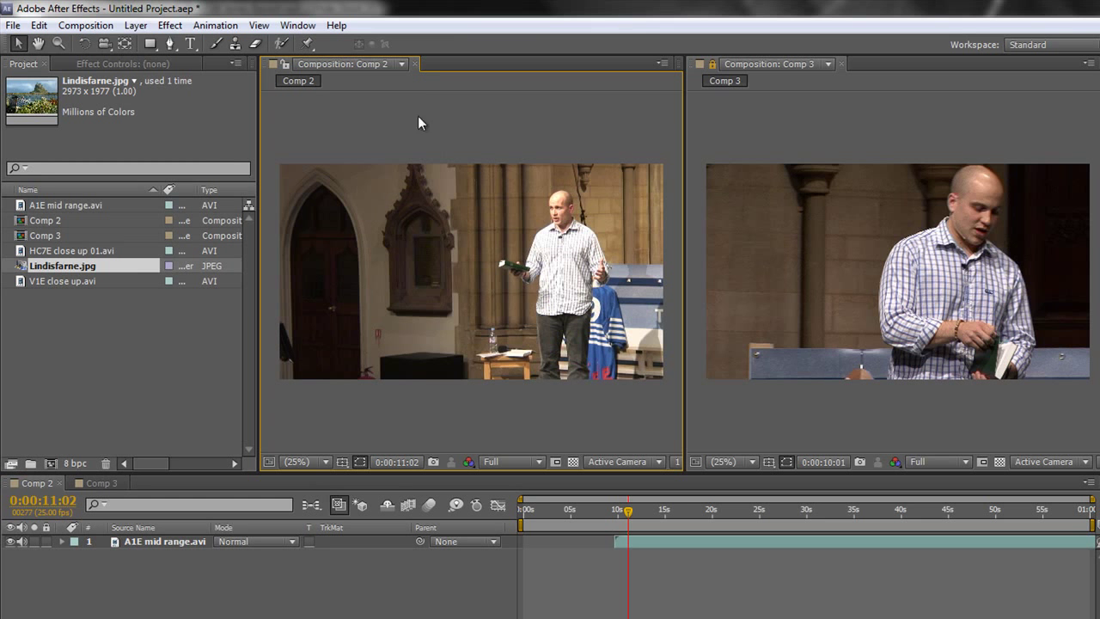
Step: Close the viewer showing Comp 2 and unlock the remaining Comp 3 viewer
{"action": "left_click", "coordinate": [415, 65]}
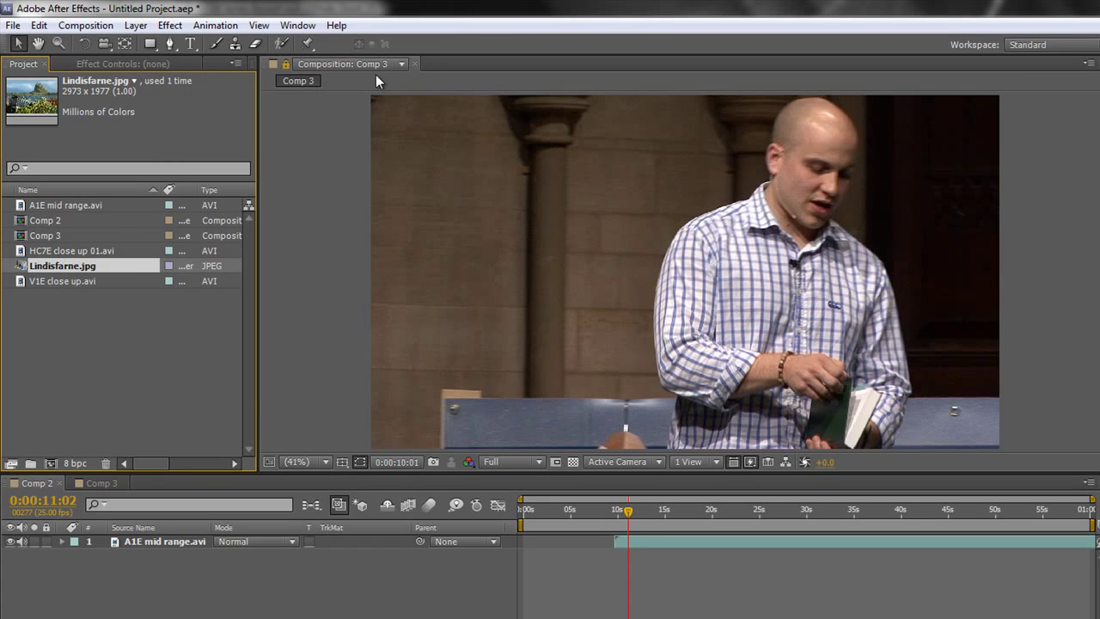
{"action": "left_click", "coordinate": [287, 64]}
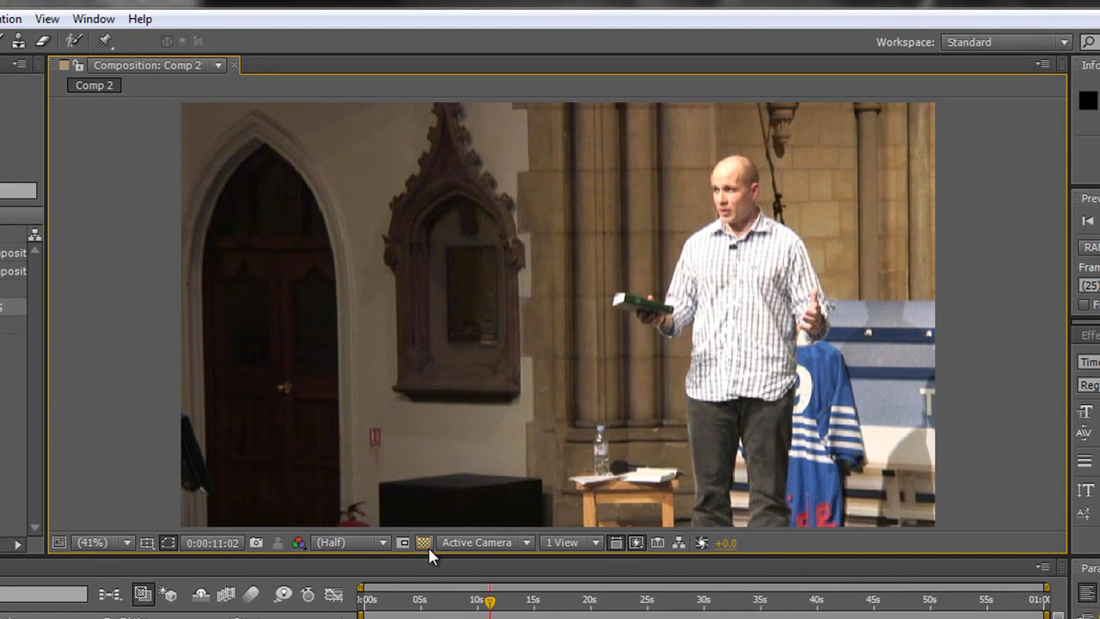
Step: Open a new comp viewer for Comp 2, and display Comp 3 in the original viewer and lock it
{"action": "left_click", "coordinate": [218, 66]}
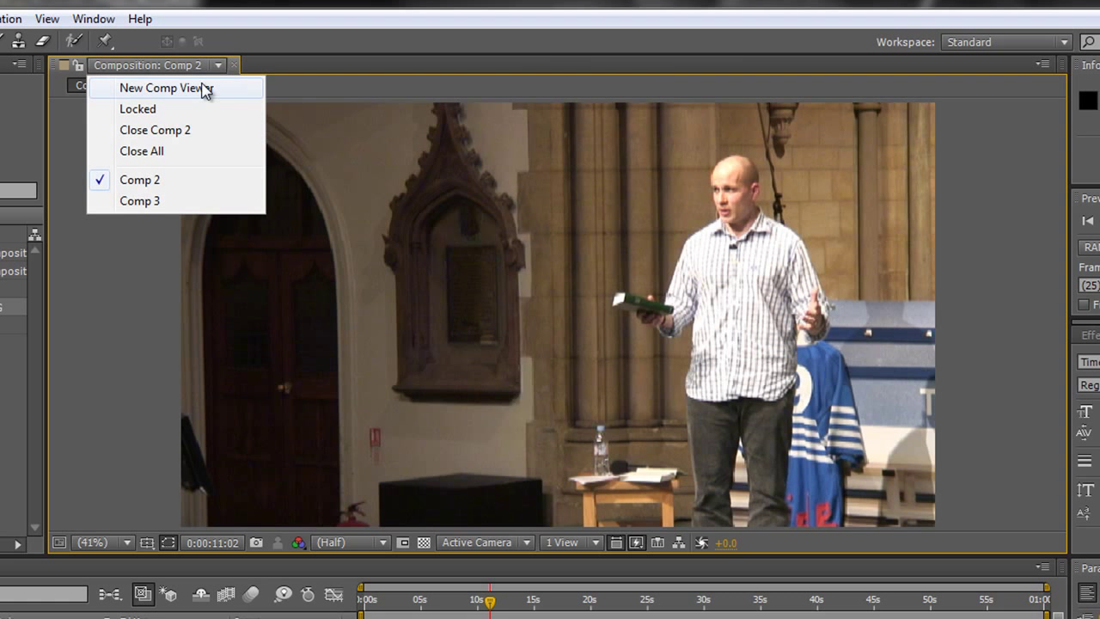
{"action": "left_click", "coordinate": [205, 88]}
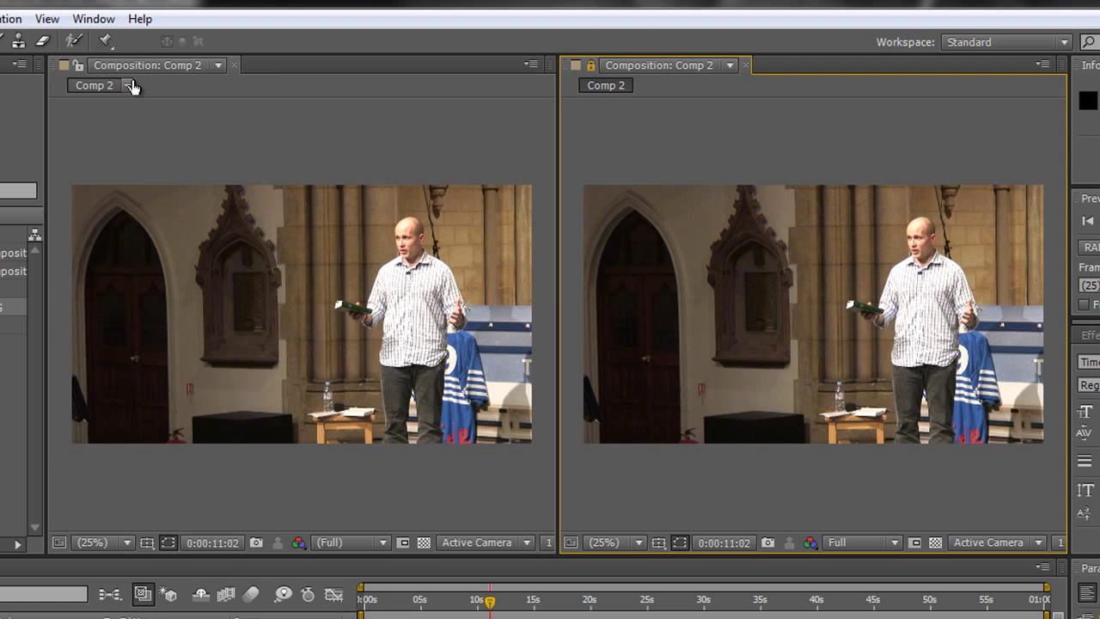
{"action": "left_click", "coordinate": [219, 65]}
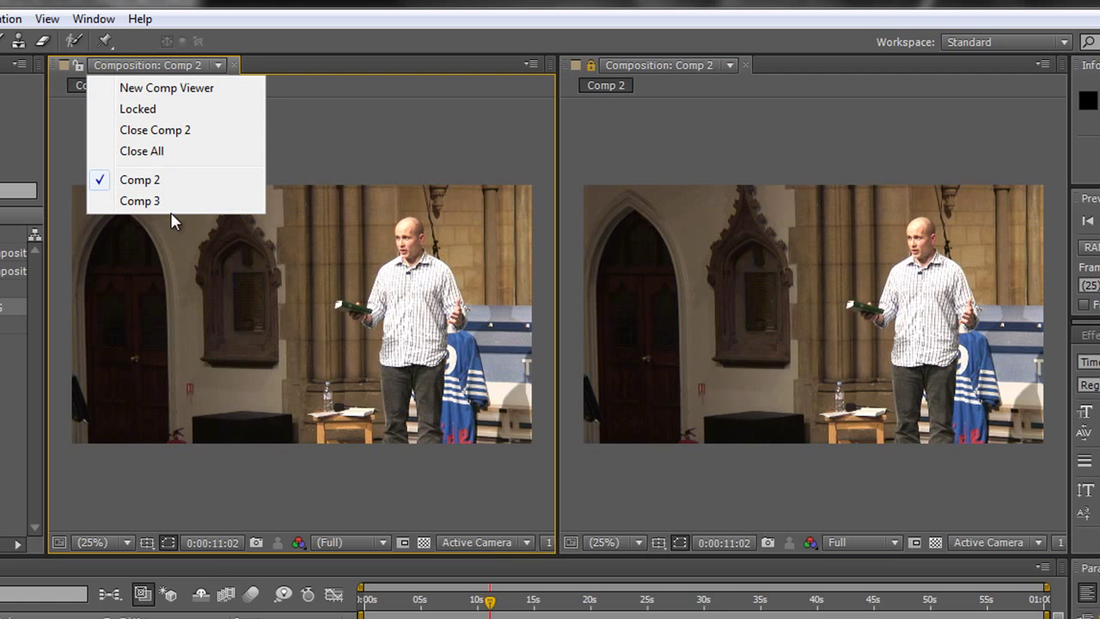
{"action": "left_click", "coordinate": [142, 201]}
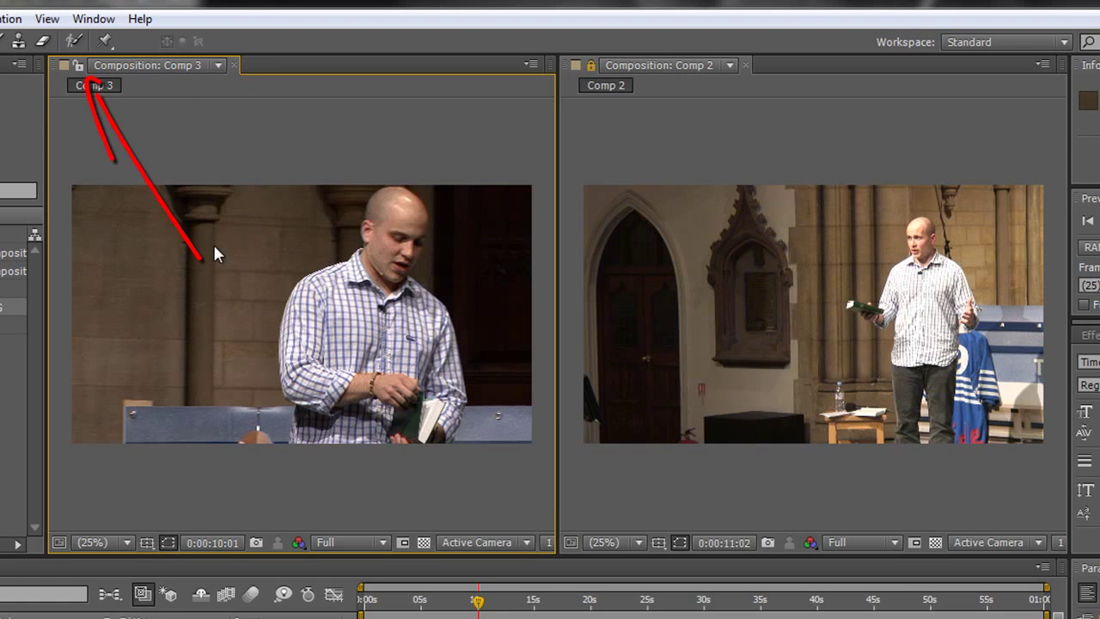
{"action": "left_click", "coordinate": [78, 66]}
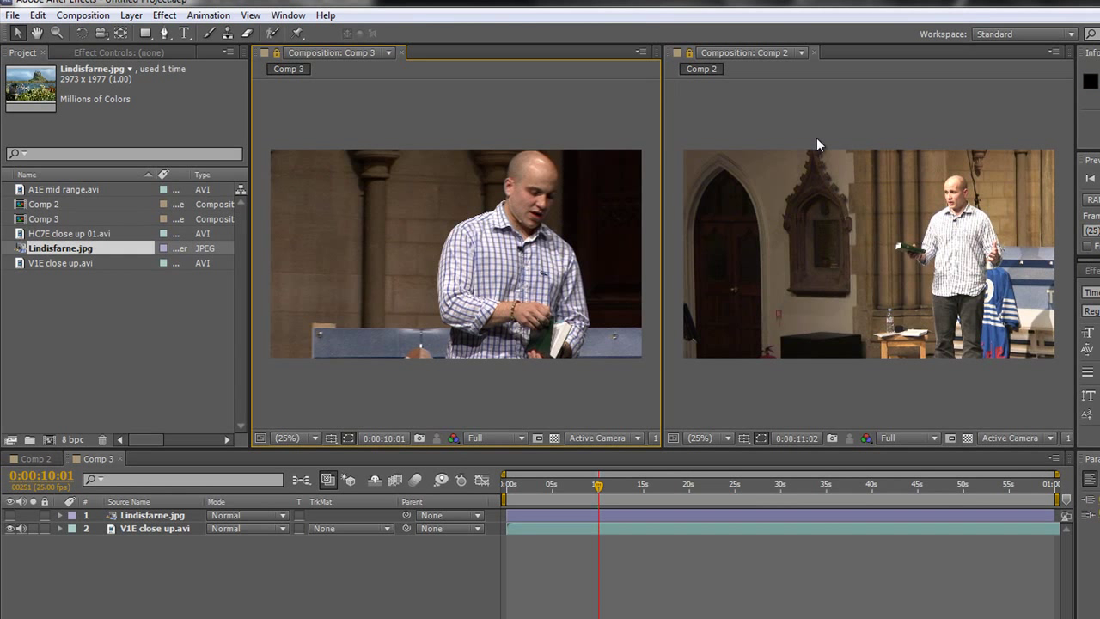
Step: Unlock the second viewer, display Comp 2 in it and move the current time to 0:00:13:05
{"action": "left_click", "coordinate": [822, 129]}
{"action": "left_click", "coordinate": [689, 53]}
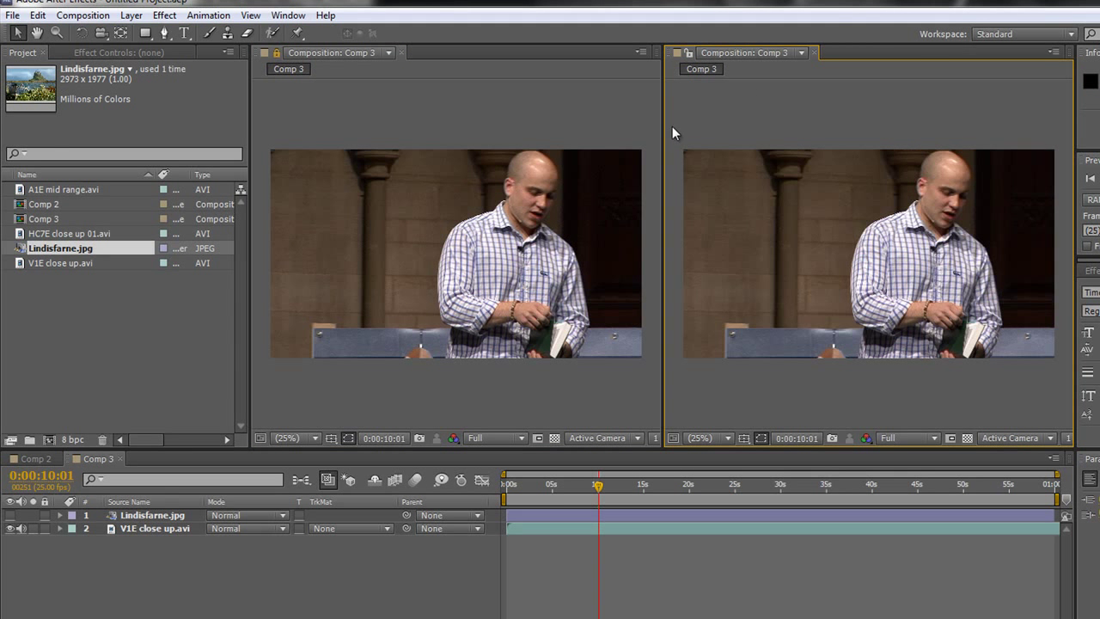
{"action": "left_click", "coordinate": [41, 458]}
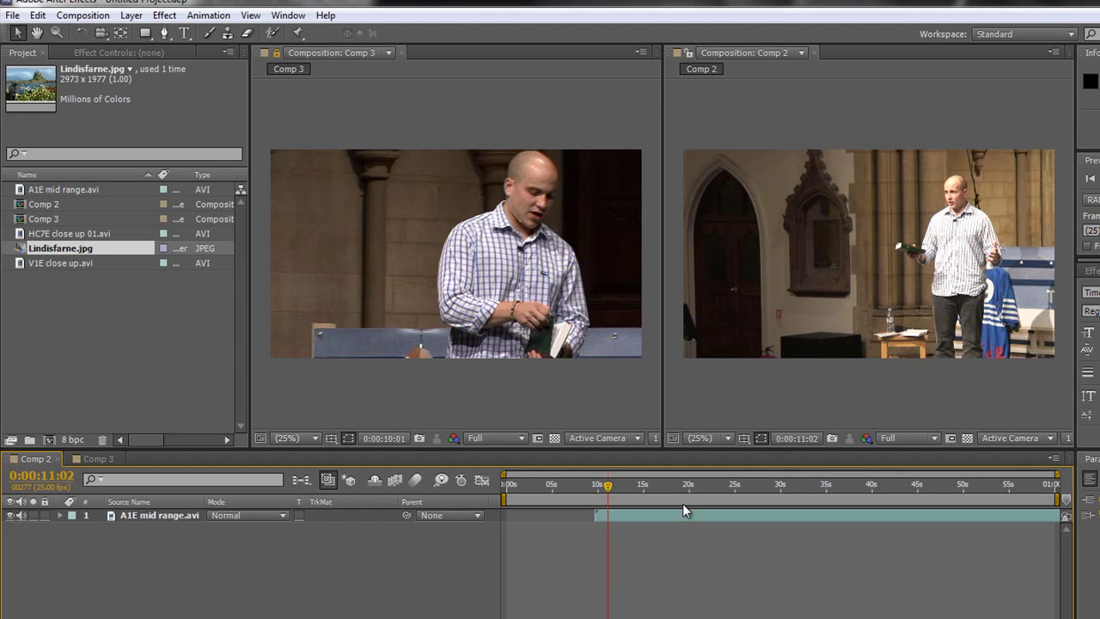
{"action": "left_click_drag", "start_coordinate": [608, 494], "coordinate": [628, 488]}
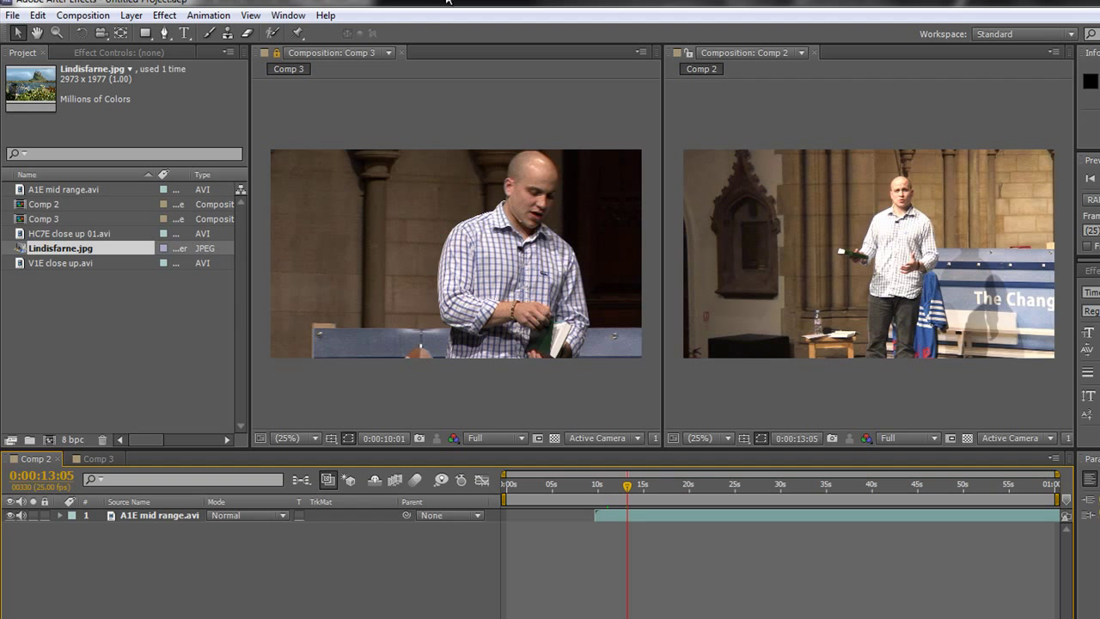
Step: Apply the Levels color correction effect to the A1E mid range.avi layer in Comp 2
{"action": "left_click", "coordinate": [194, 515]}
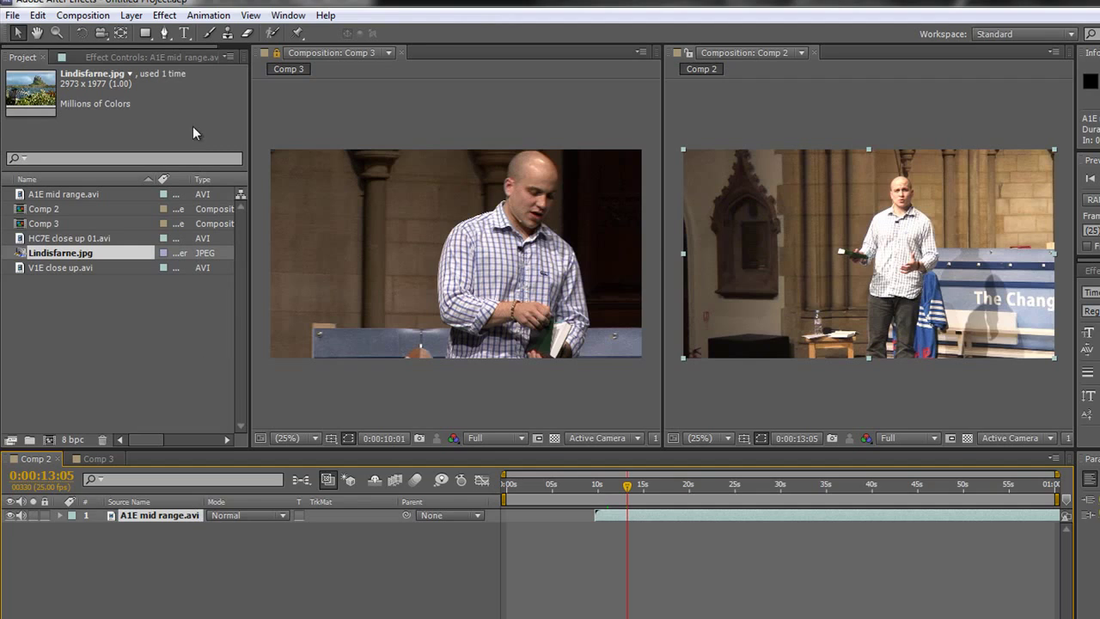
{"action": "left_click", "coordinate": [164, 15]}
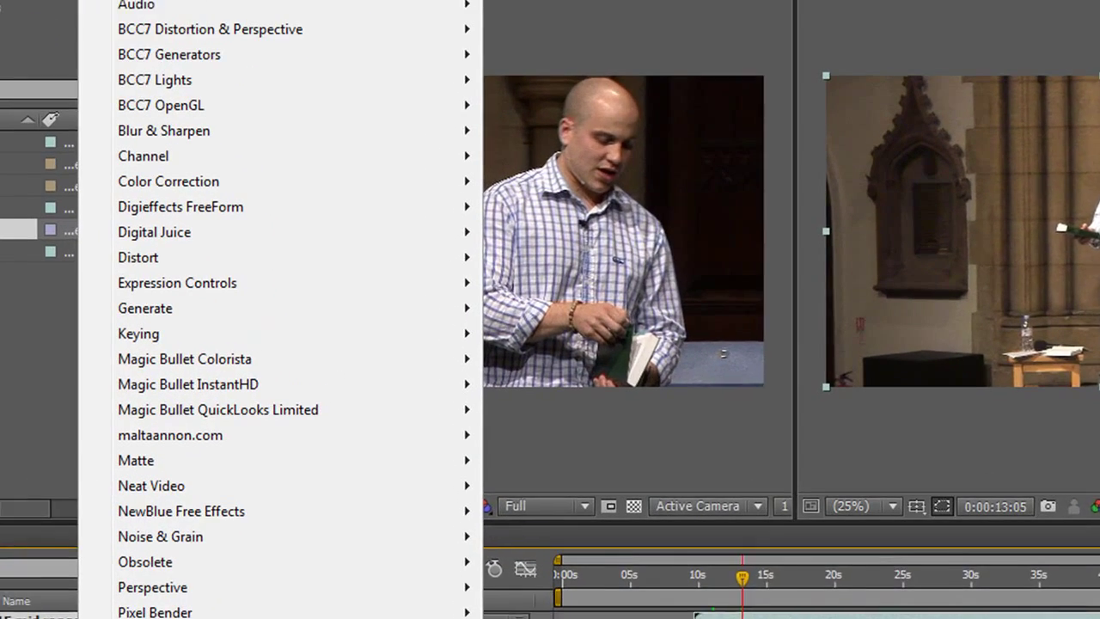
{"action": "mouse_move", "coordinate": [170, 179]}
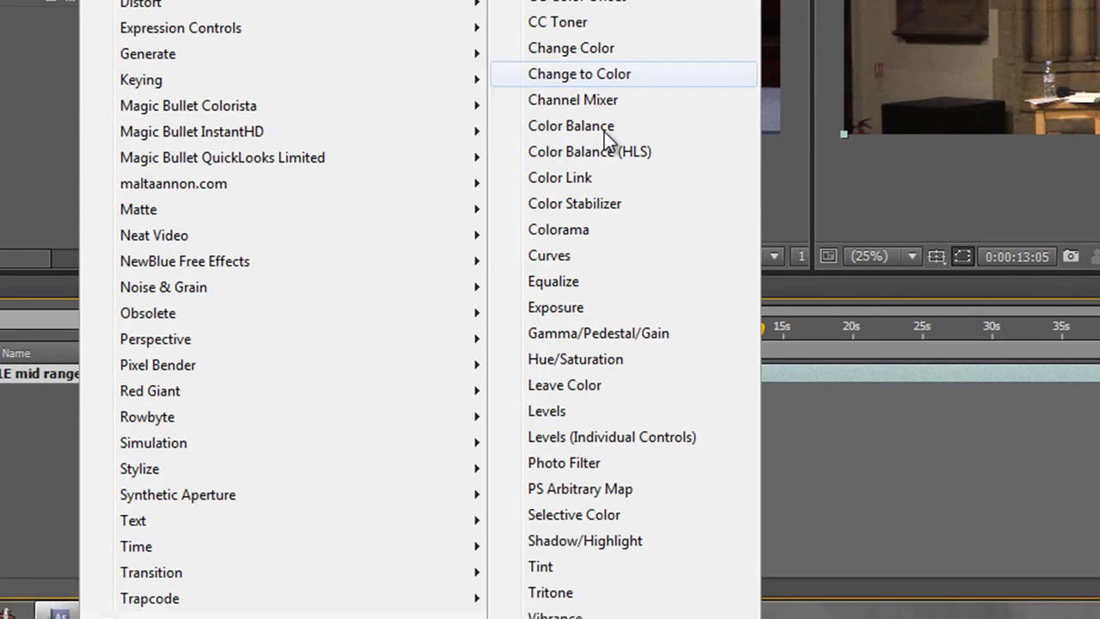
{"action": "left_click", "coordinate": [541, 410]}
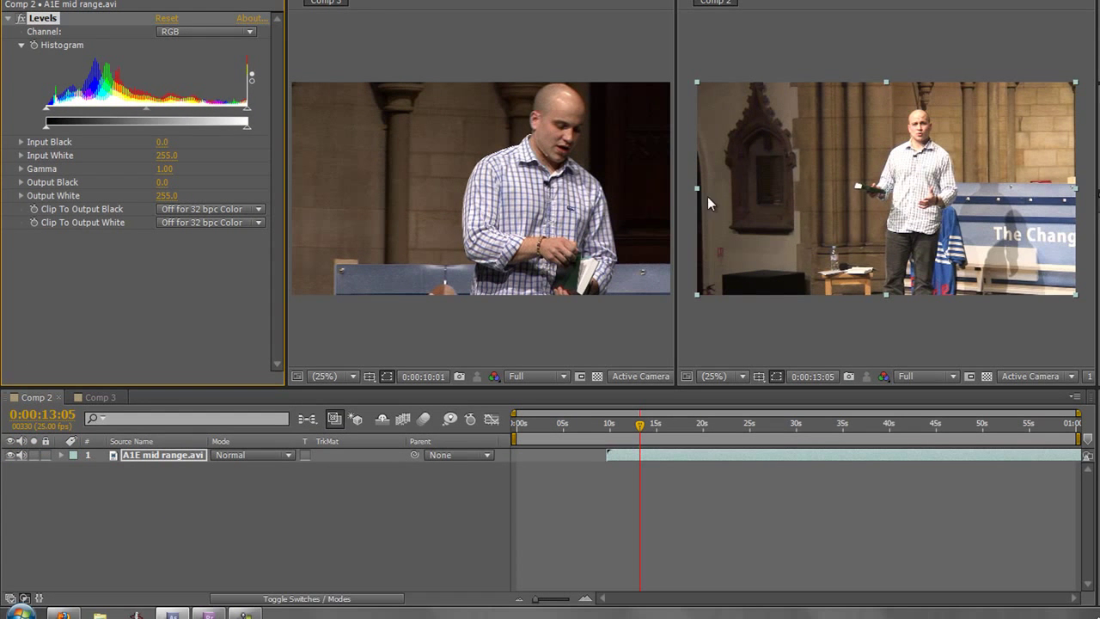
{"action": "left_click", "coordinate": [149, 456]}
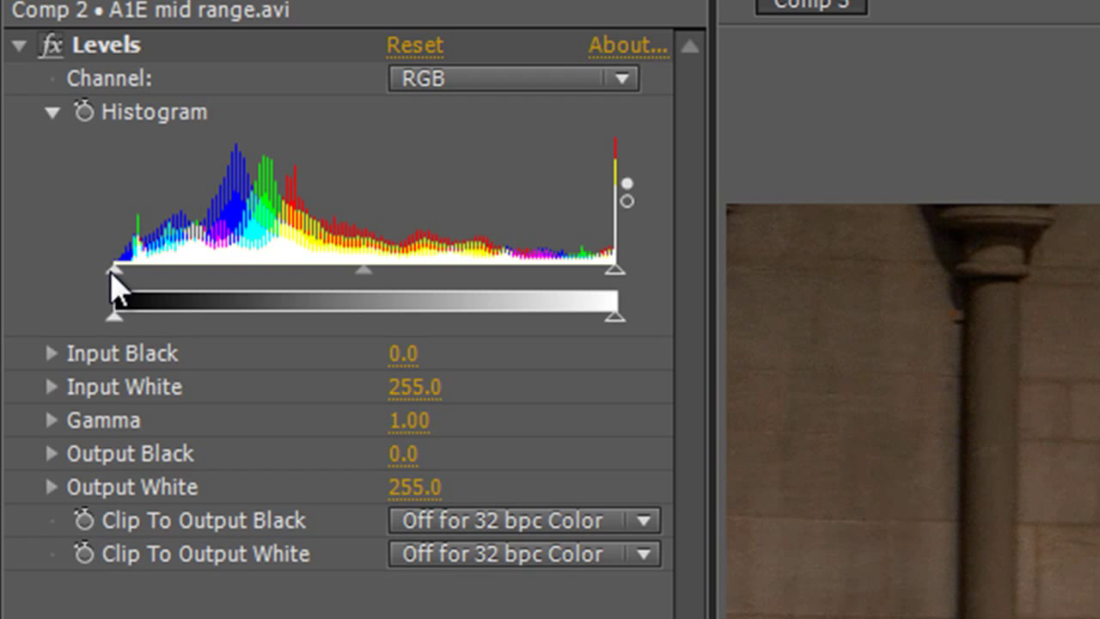
Step: Try Levels input black at 28 and 80 and input white at 217, returning them to 0 and 255
{"action": "left_click_drag", "start_coordinate": [114, 272], "coordinate": [167, 273]}
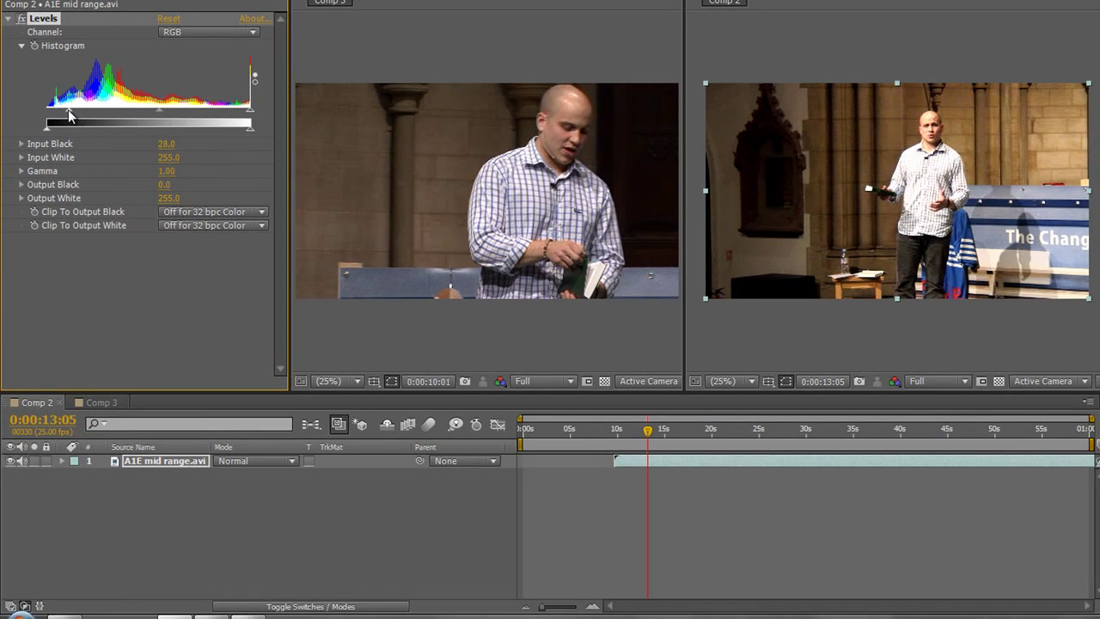
{"action": "left_click_drag", "start_coordinate": [70, 109], "coordinate": [110, 118]}
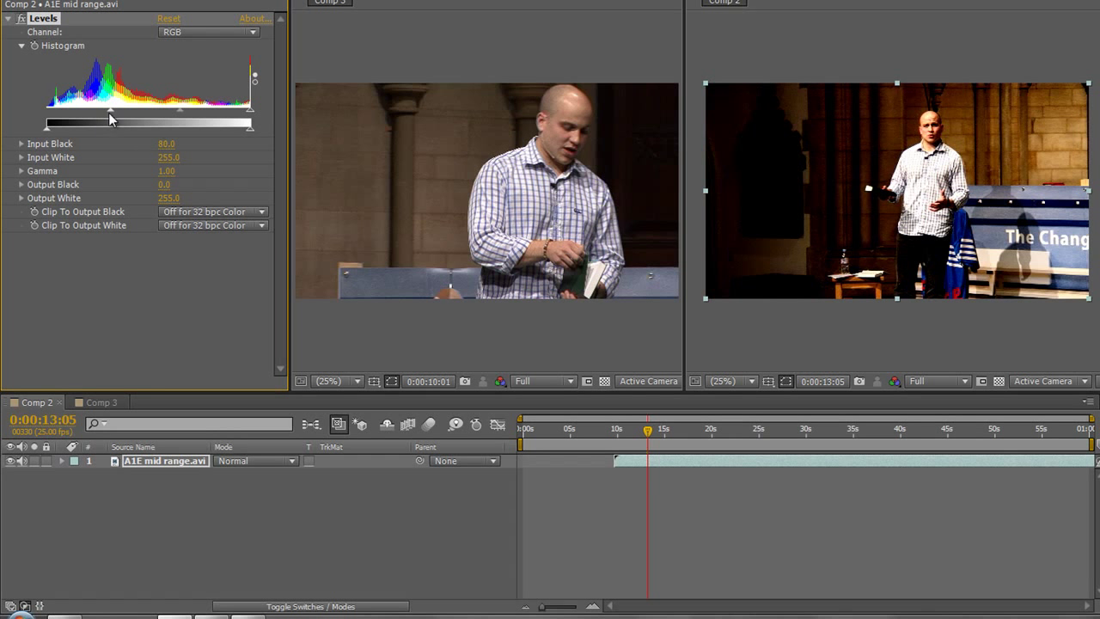
{"action": "left_click_drag", "start_coordinate": [109, 110], "coordinate": [36, 116]}
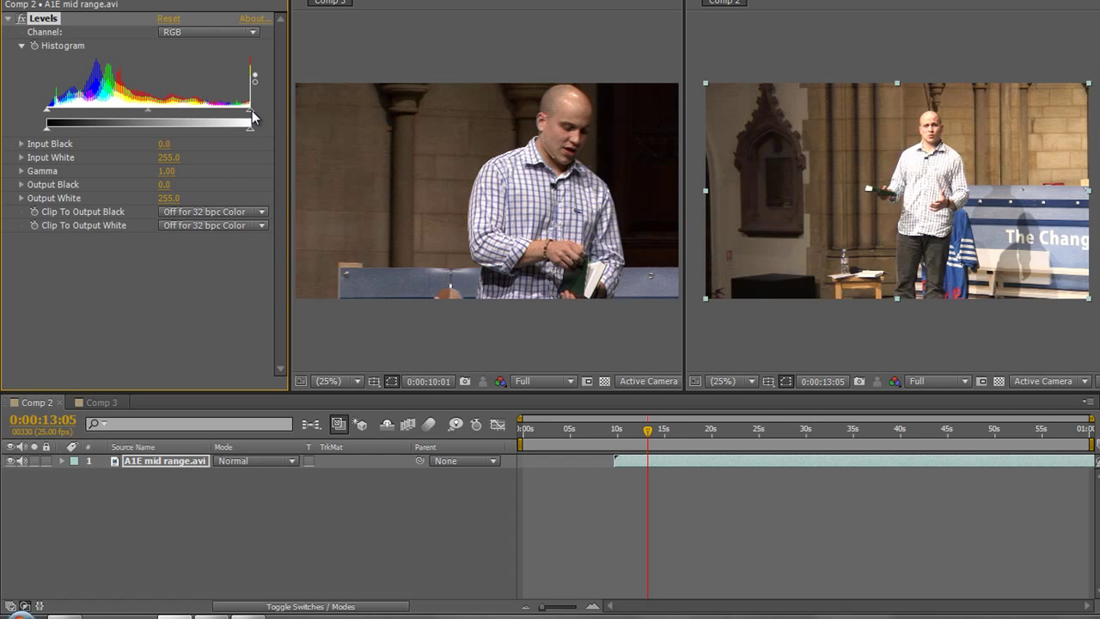
{"action": "left_click_drag", "start_coordinate": [252, 117], "coordinate": [221, 116]}
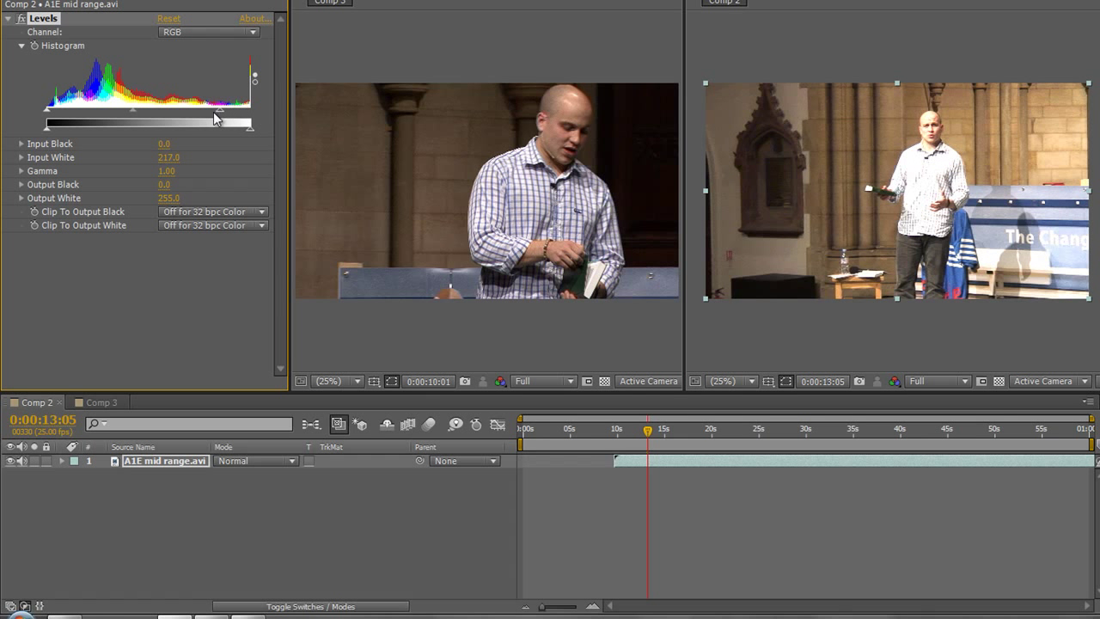
{"action": "left_click_drag", "start_coordinate": [215, 110], "coordinate": [257, 131]}
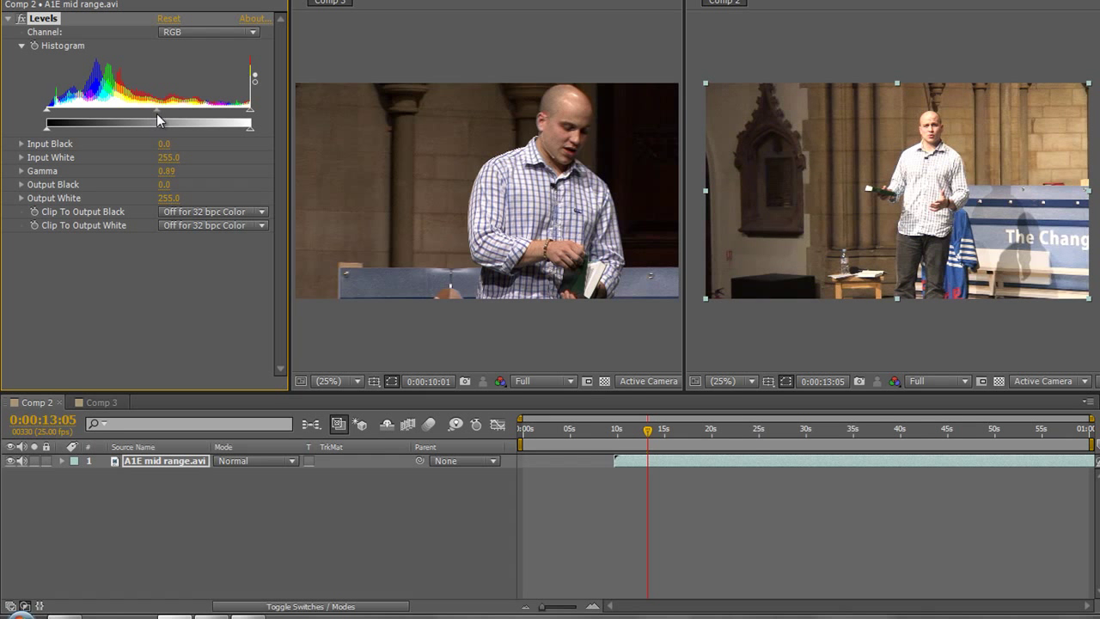
Step: Try Levels gamma values of 0.48, 1.69, 0.46 and 1.08, and set the gamma back to 1
{"action": "left_click_drag", "start_coordinate": [156, 113], "coordinate": [193, 119]}
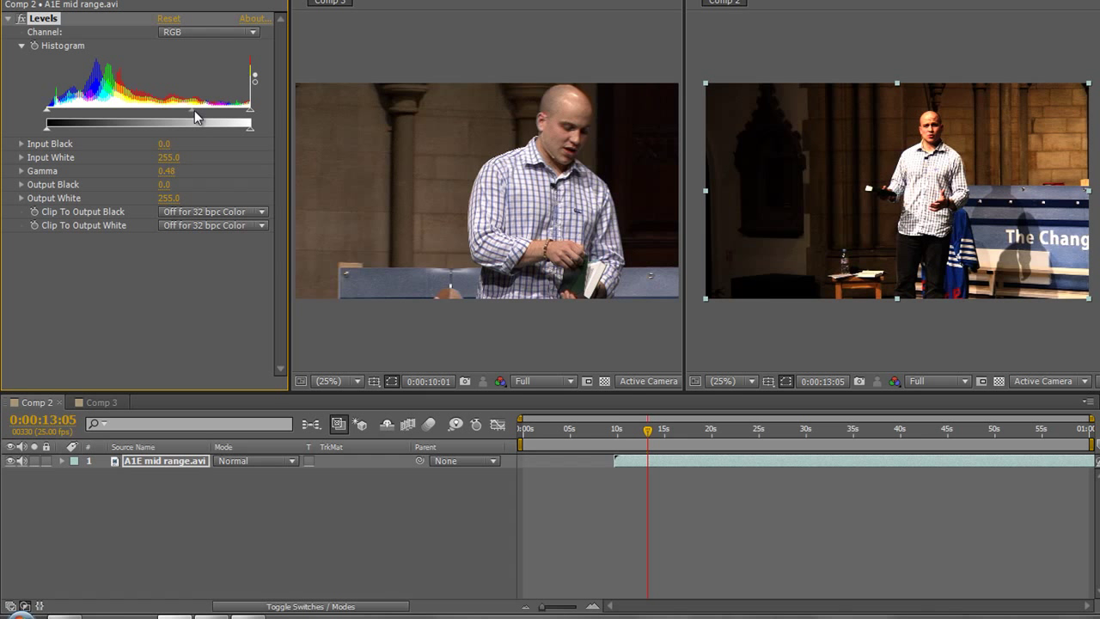
{"action": "left_click_drag", "start_coordinate": [194, 110], "coordinate": [109, 108]}
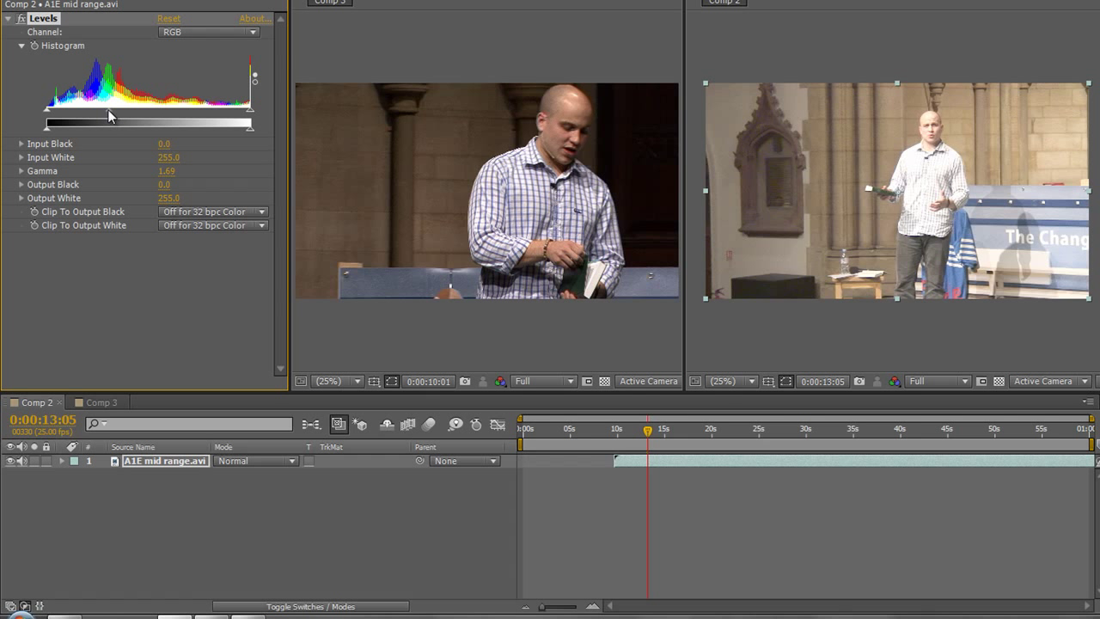
{"action": "left_click_drag", "start_coordinate": [108, 111], "coordinate": [196, 111]}
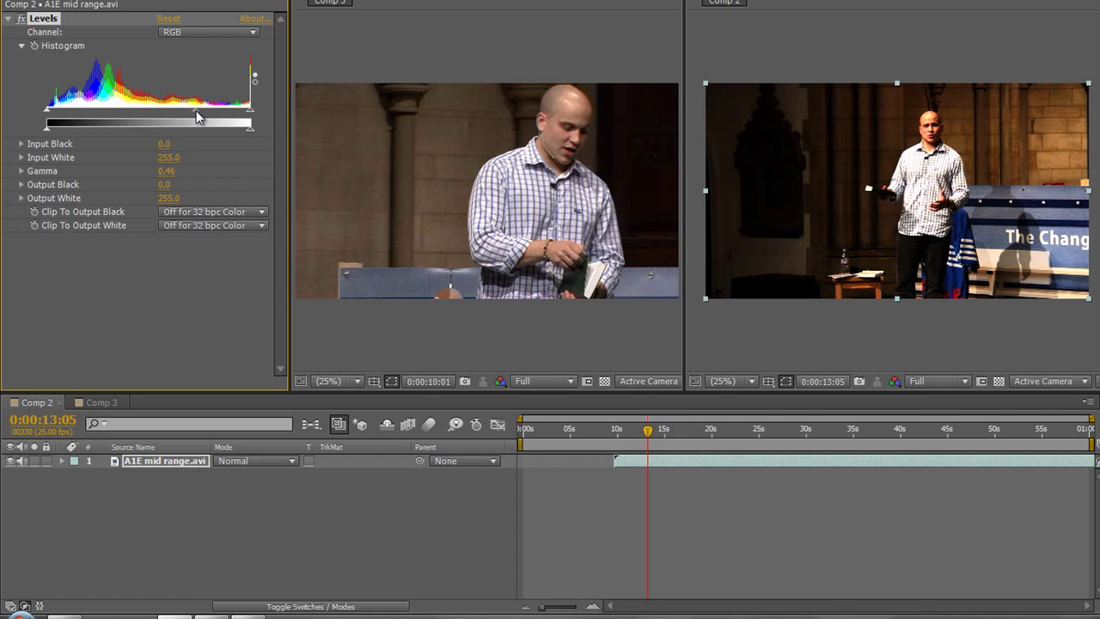
{"action": "left_click_drag", "start_coordinate": [196, 110], "coordinate": [143, 107]}
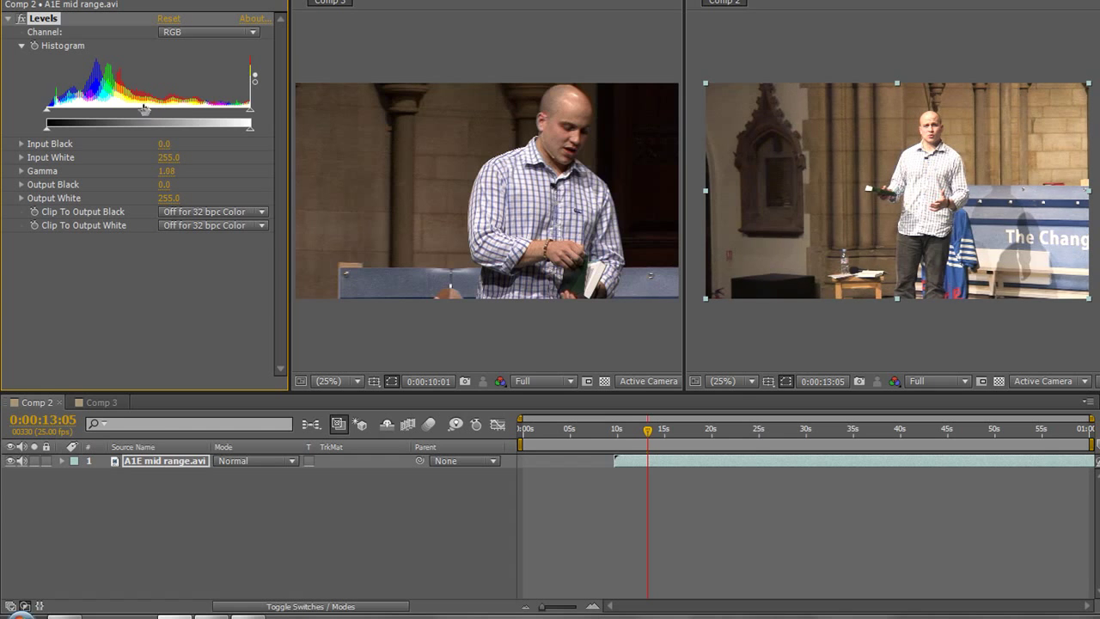
{"action": "left_click", "coordinate": [169, 171]}
{"action": "type", "text": "1"}
{"action": "key", "text": "Return"}
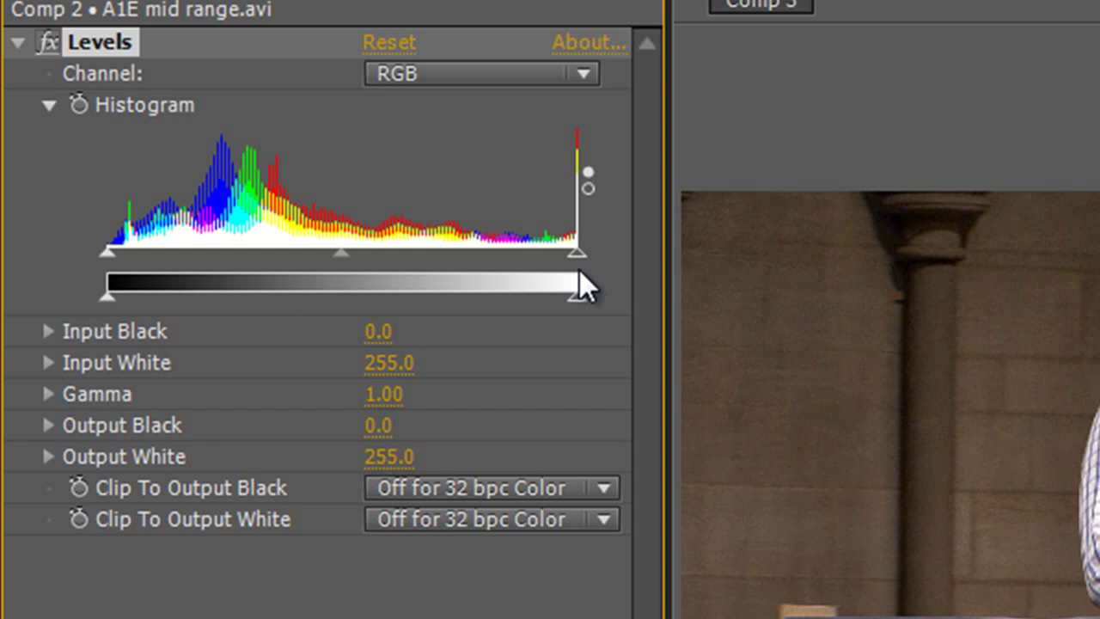
Step: Set the Levels input white to 217, and try an output white of 215 before returning it to 255
{"action": "left_click_drag", "start_coordinate": [576, 253], "coordinate": [506, 247]}
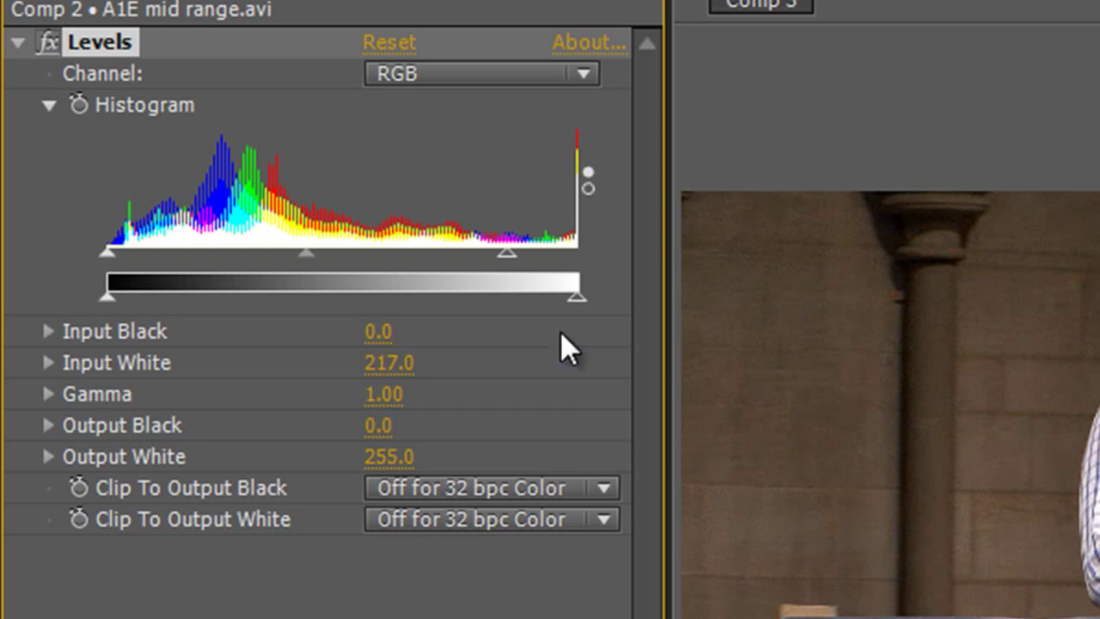
{"action": "left_click_drag", "start_coordinate": [570, 303], "coordinate": [504, 302]}
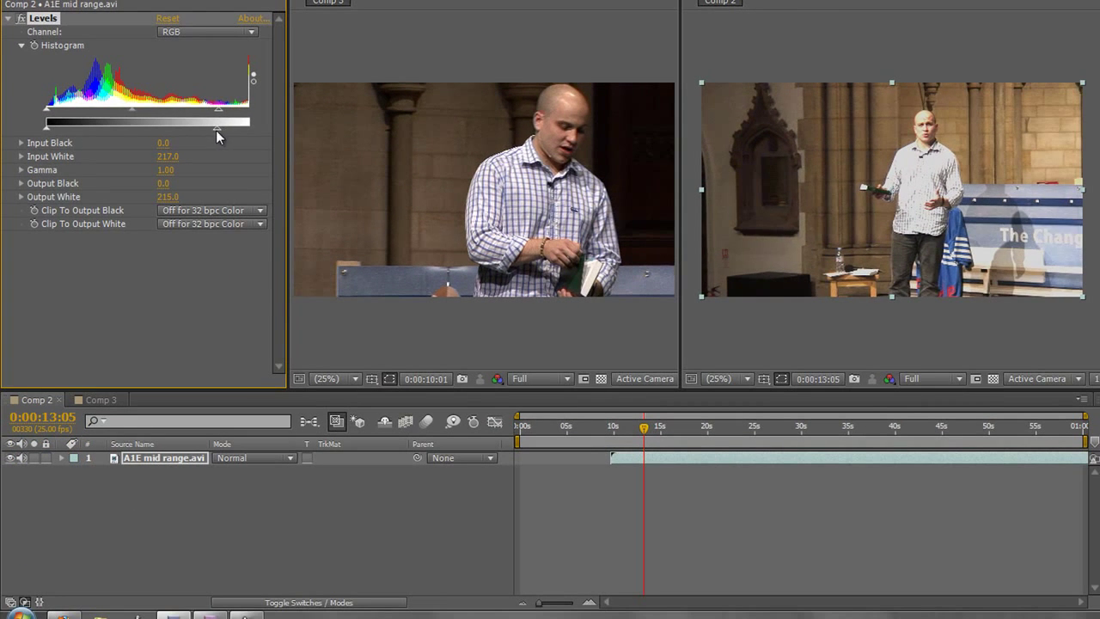
{"action": "left_click_drag", "start_coordinate": [215, 129], "coordinate": [269, 127]}
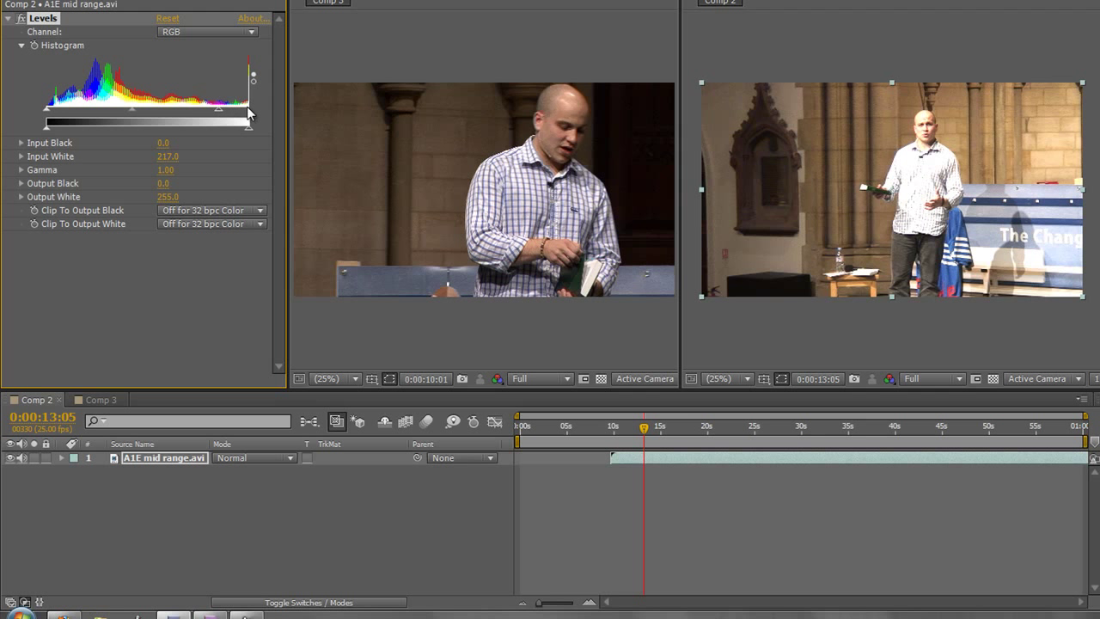
Step: Try a Levels output white of 238, an input black of 34 and an output black of 15
{"action": "left_click_drag", "start_coordinate": [249, 126], "coordinate": [237, 126]}
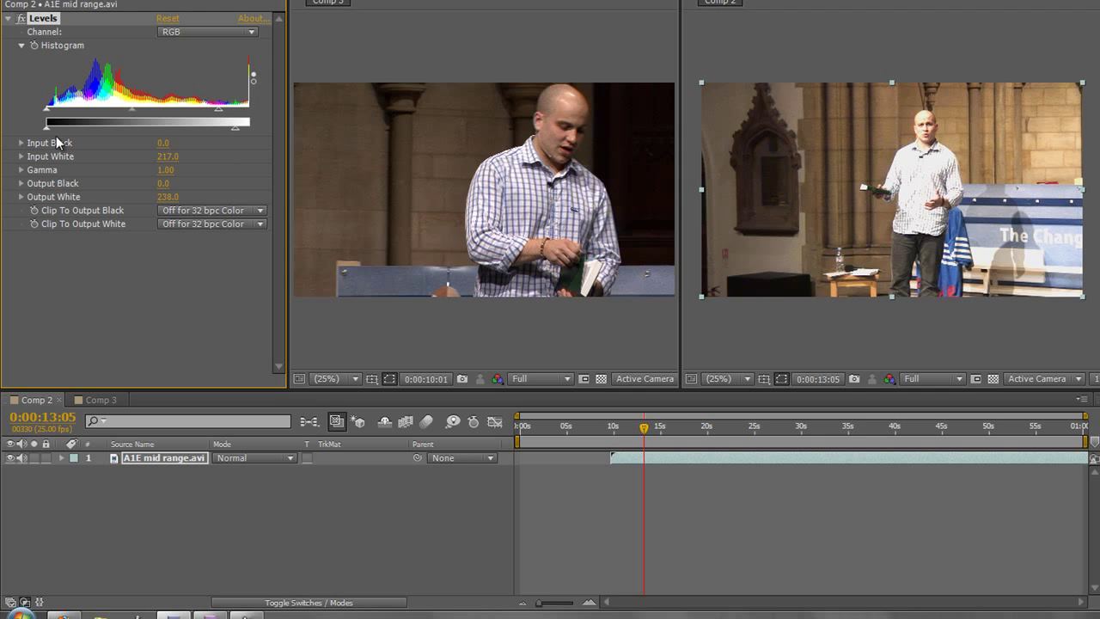
{"action": "left_click_drag", "start_coordinate": [47, 110], "coordinate": [74, 110]}
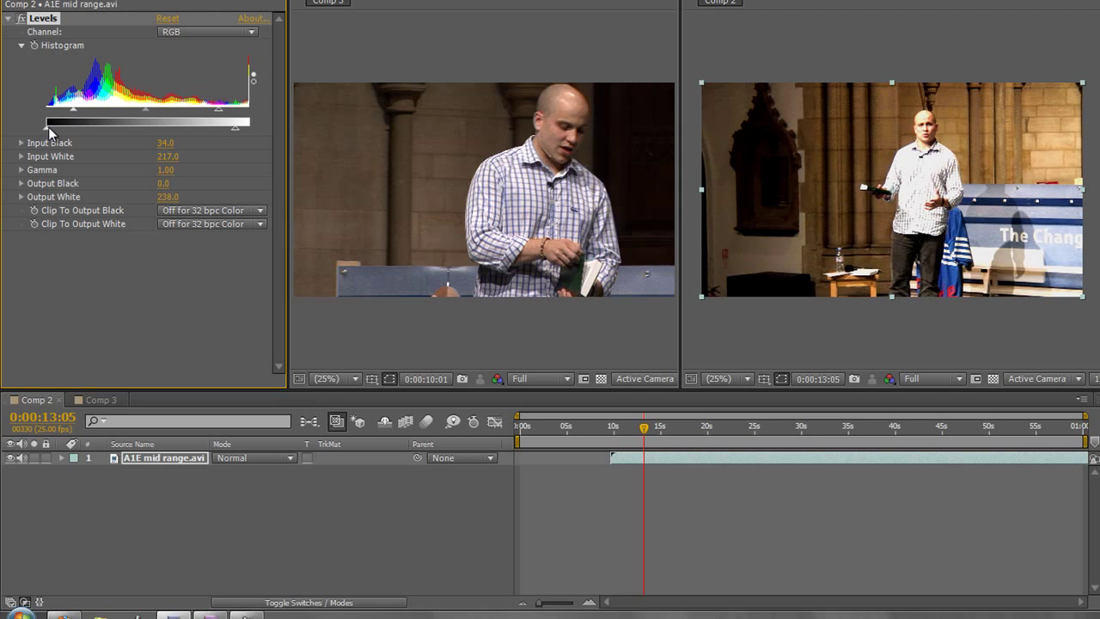
{"action": "left_click_drag", "start_coordinate": [48, 128], "coordinate": [57, 129]}
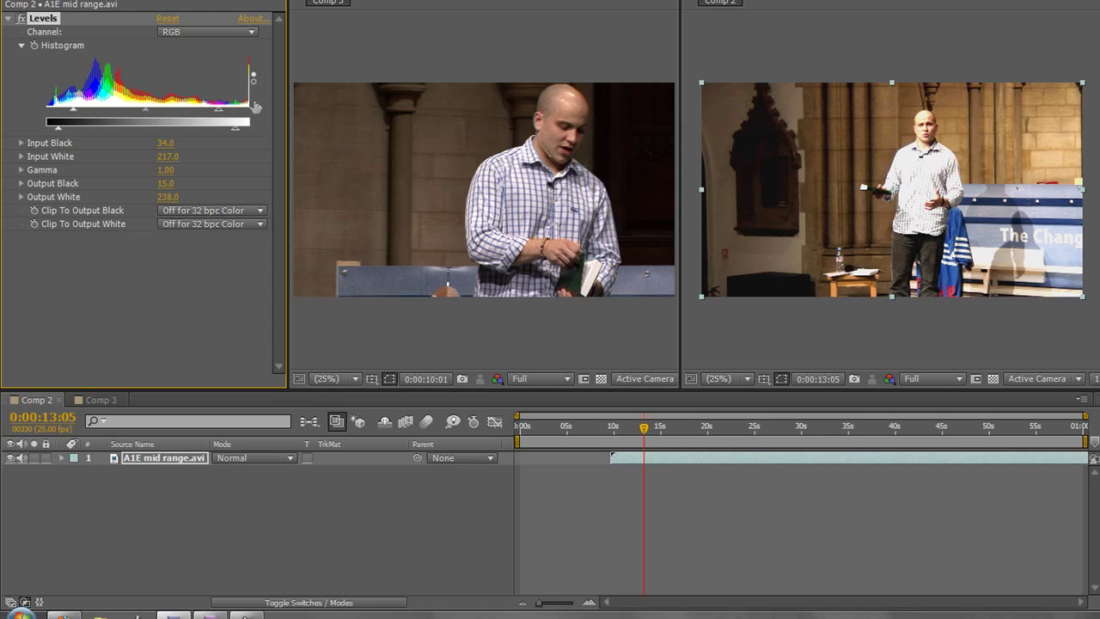
Step: Reset the Levels effect to its defaults and switch its channel to Red
{"action": "left_click", "coordinate": [172, 19]}
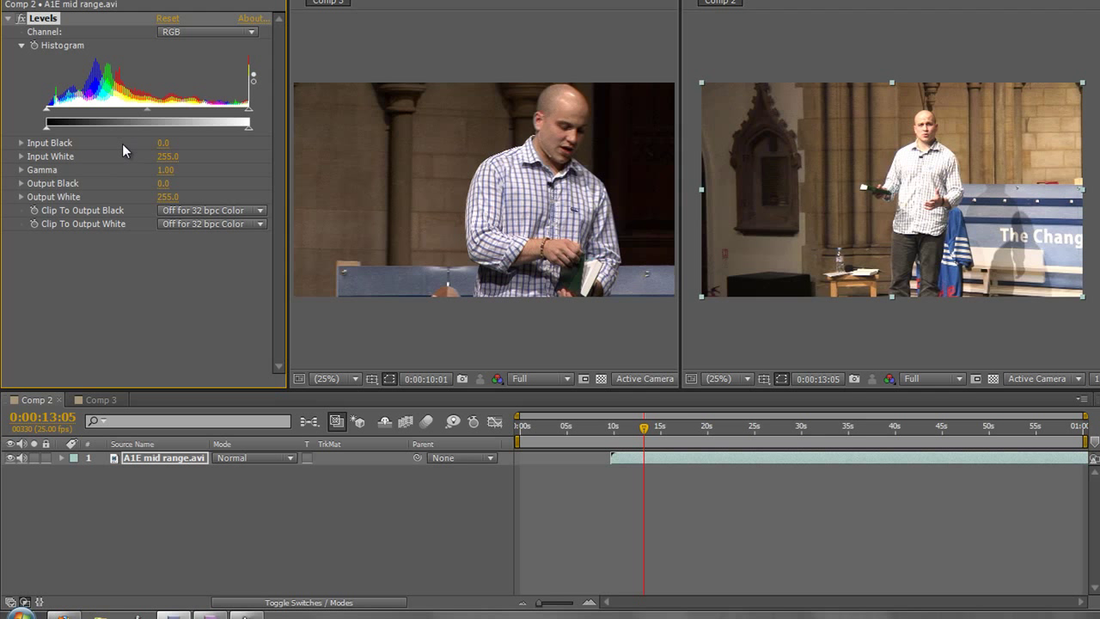
{"action": "left_click", "coordinate": [251, 32]}
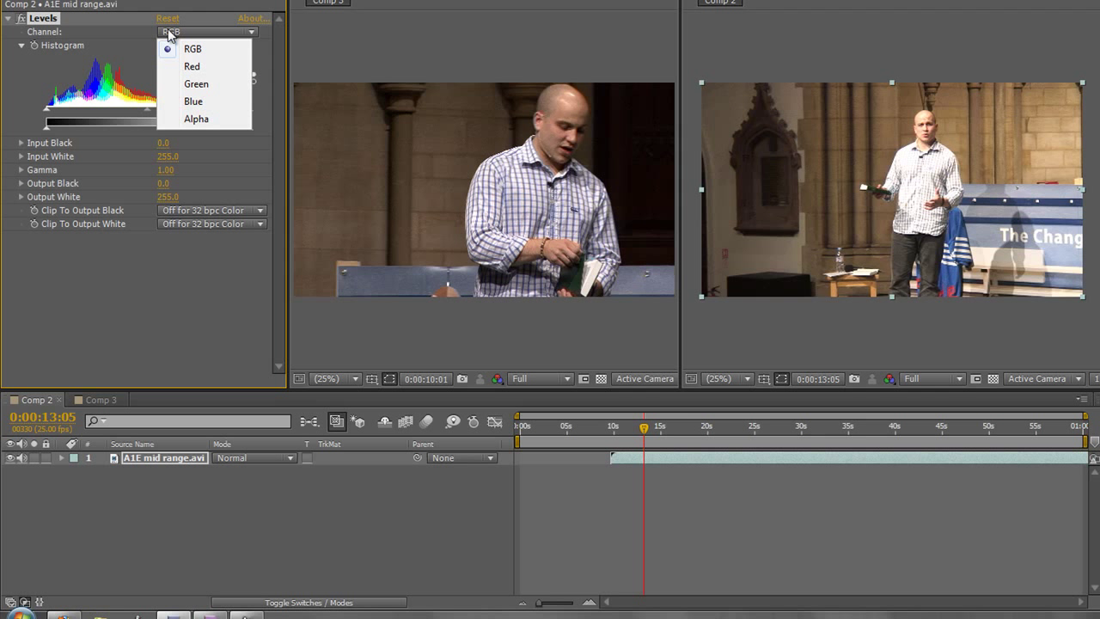
{"action": "left_click", "coordinate": [189, 68]}
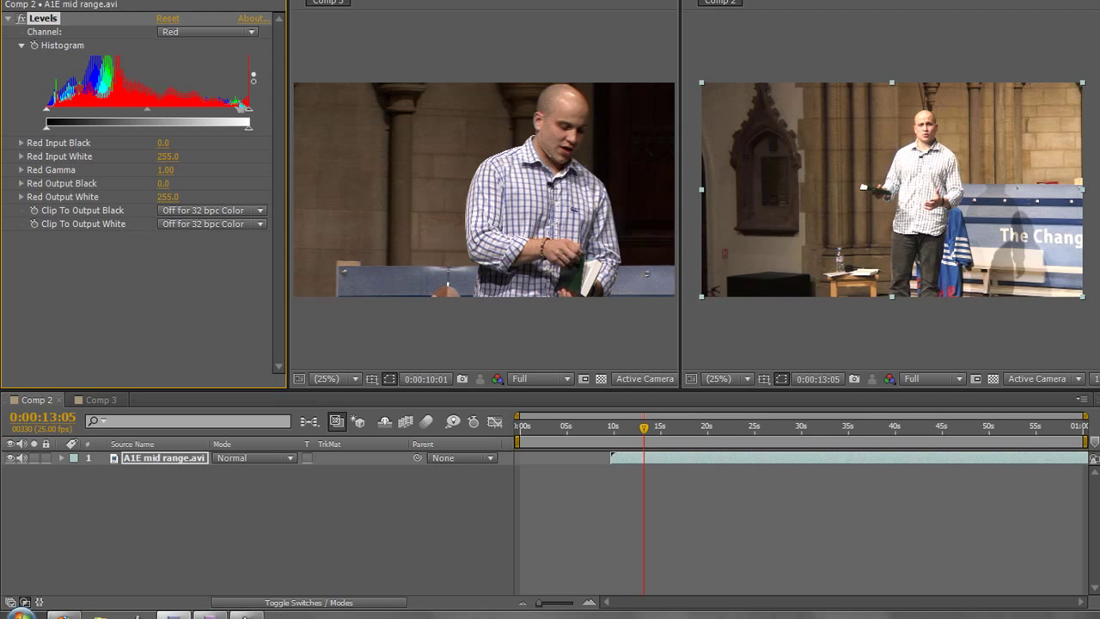
Step: Examine the red, green, blue and alpha channels of Comp 2 one by one, and return its view to RGB
{"action": "left_click", "coordinate": [912, 340]}
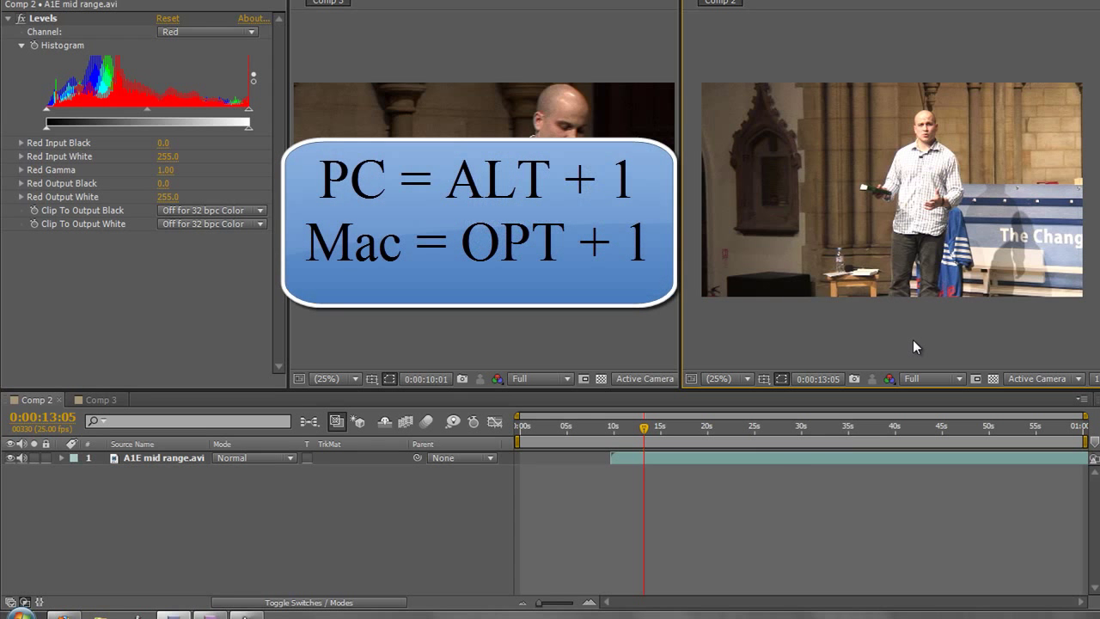
{"action": "key", "text": "alt+1"}
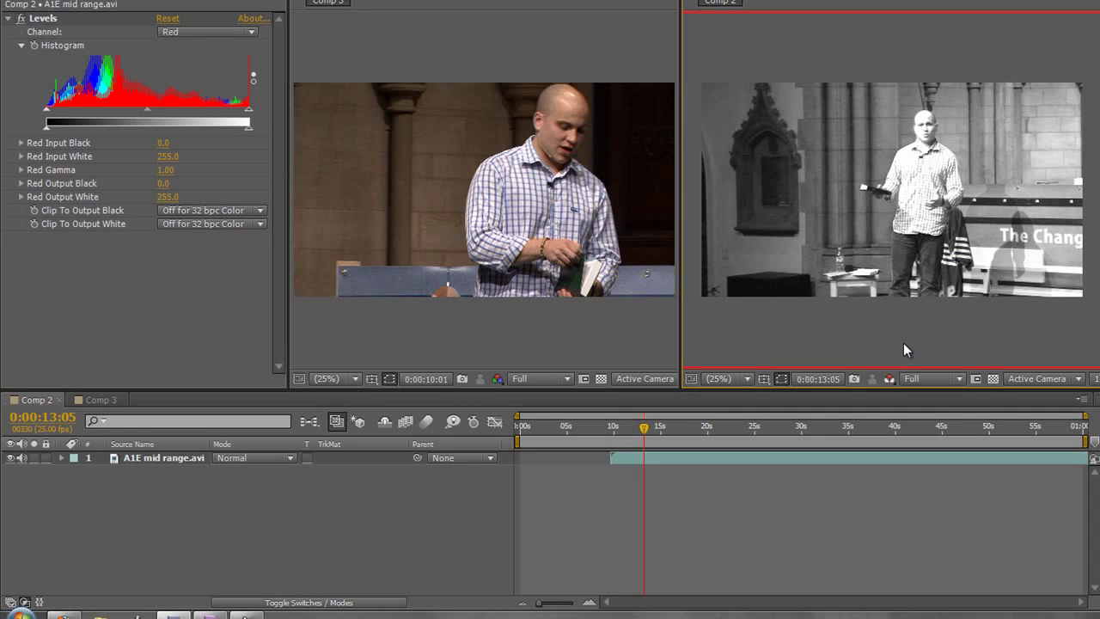
{"action": "key", "text": "alt+4"}
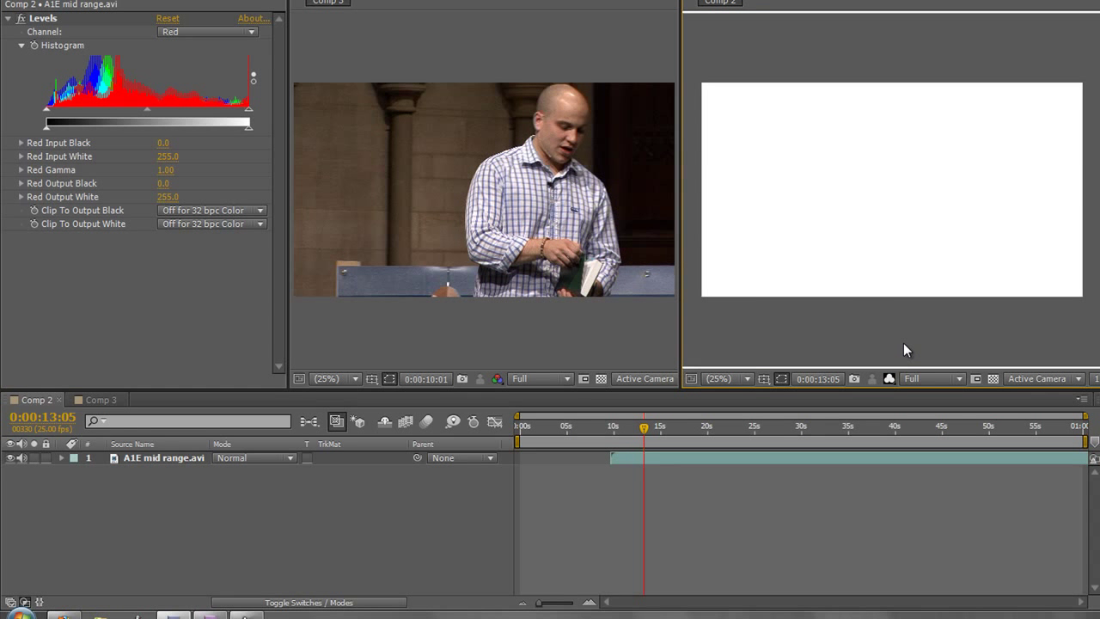
{"action": "key", "text": "alt+1"}
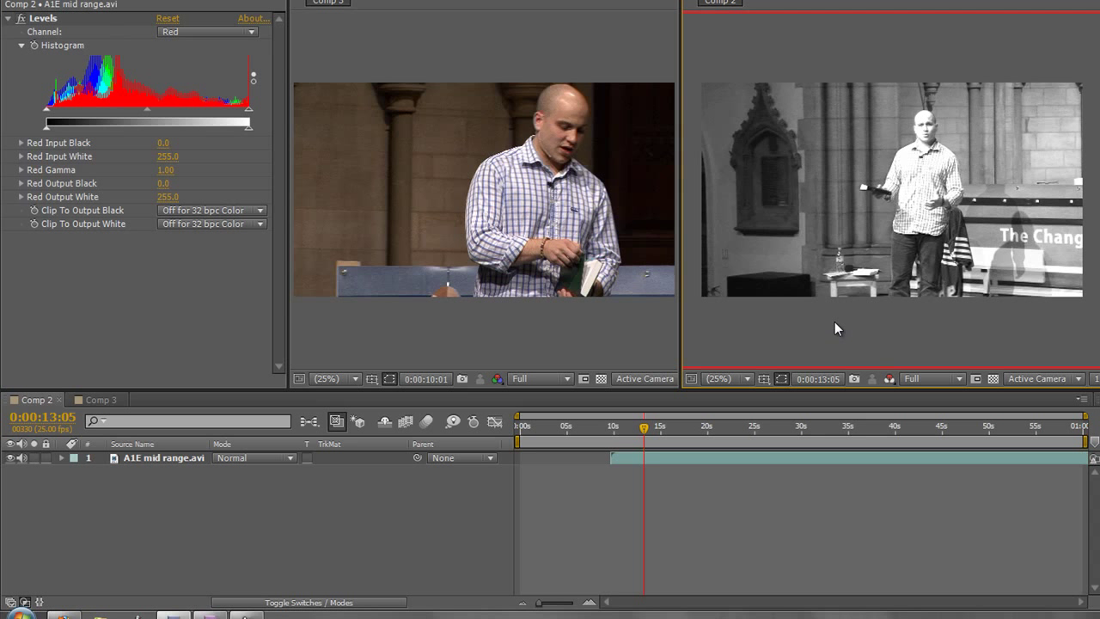
{"action": "key", "text": "alt+2"}
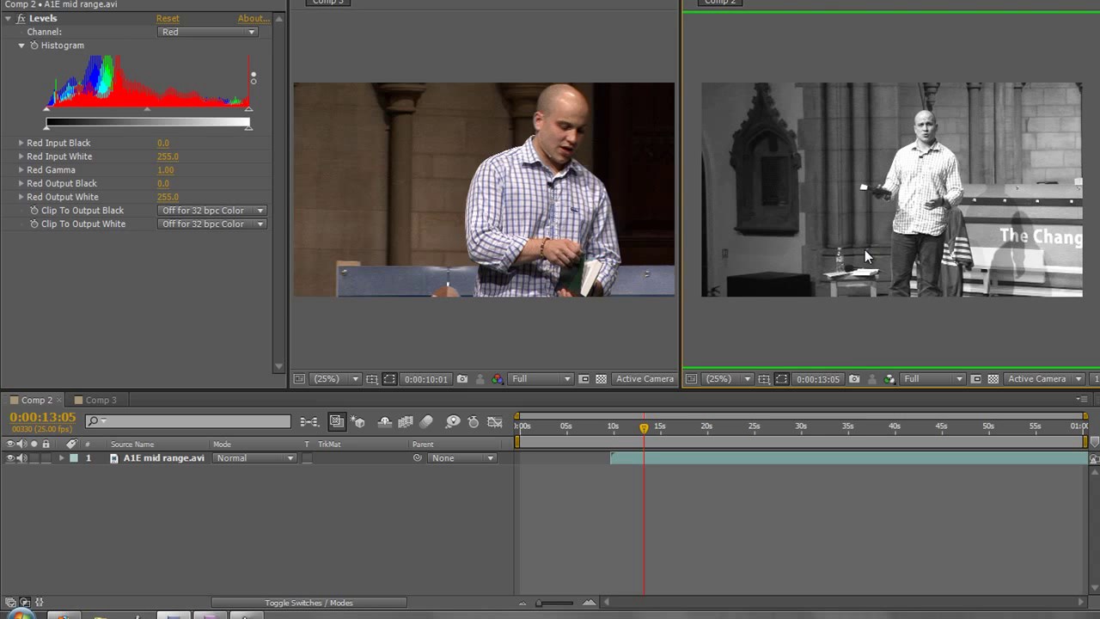
{"action": "key", "text": "alt+3"}
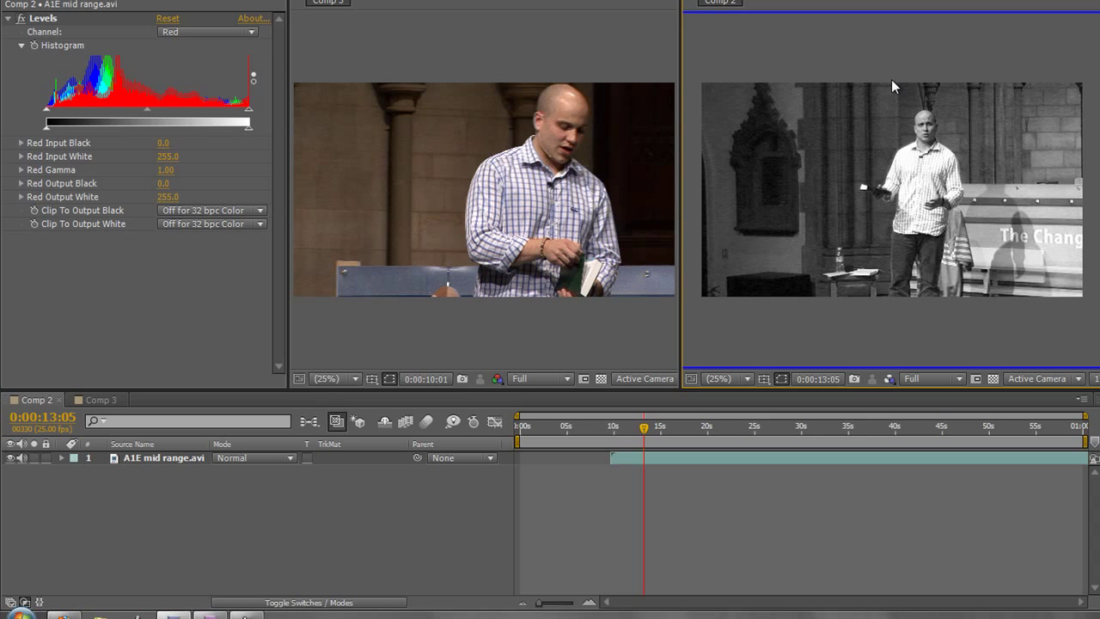
{"action": "key", "text": "alt+4"}
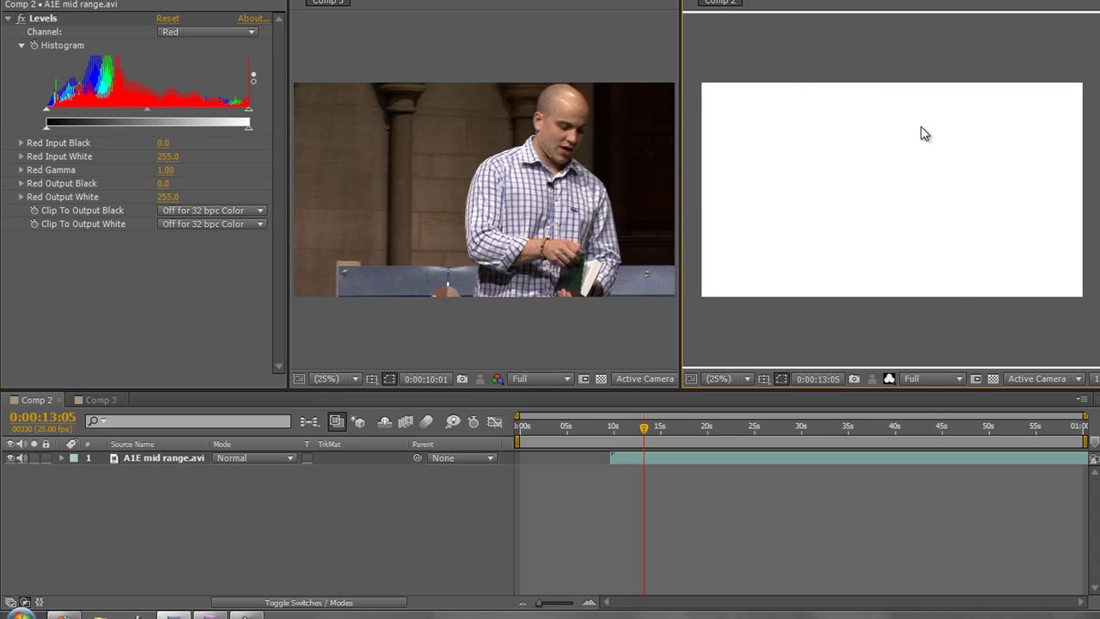
{"action": "key", "text": "alt+4"}
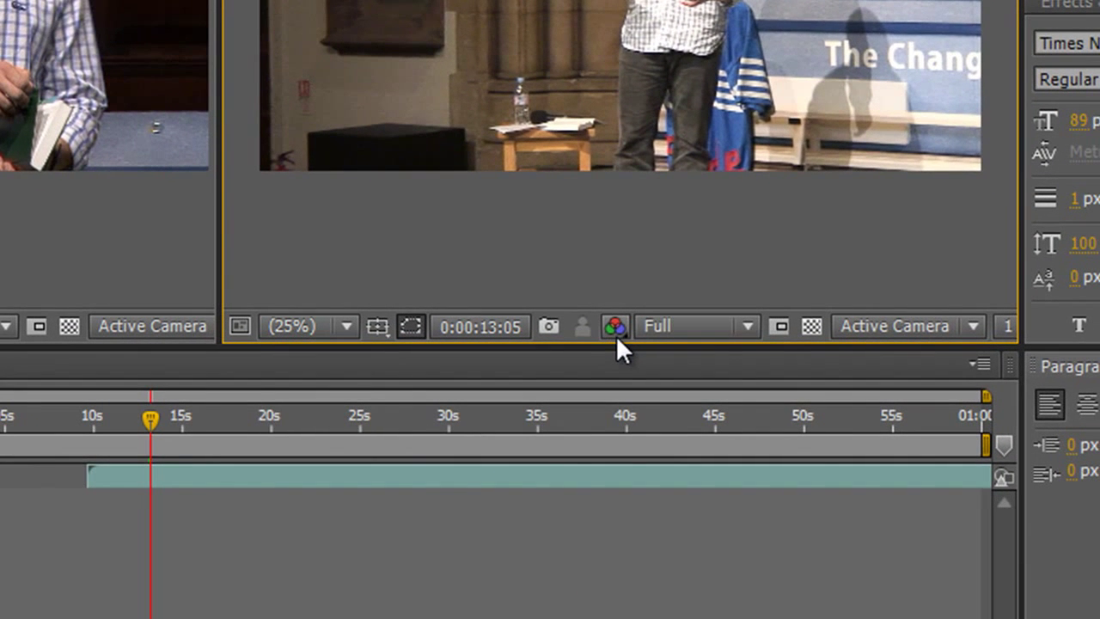
Step: Display only the red channel in both the Comp 2 and Comp 3 viewers
{"action": "left_click", "coordinate": [615, 327]}
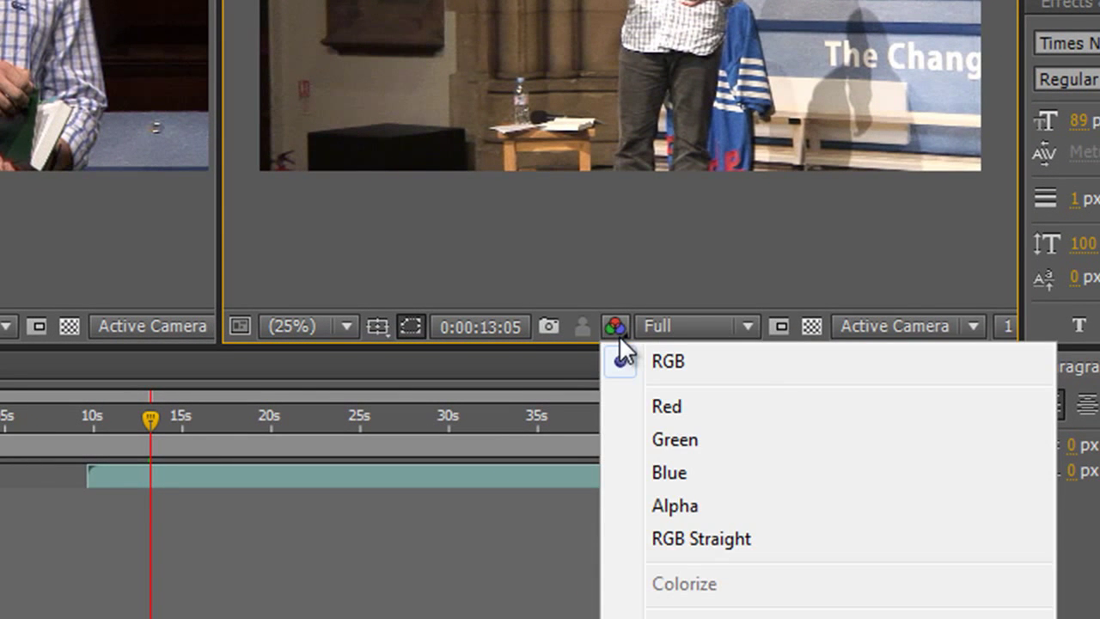
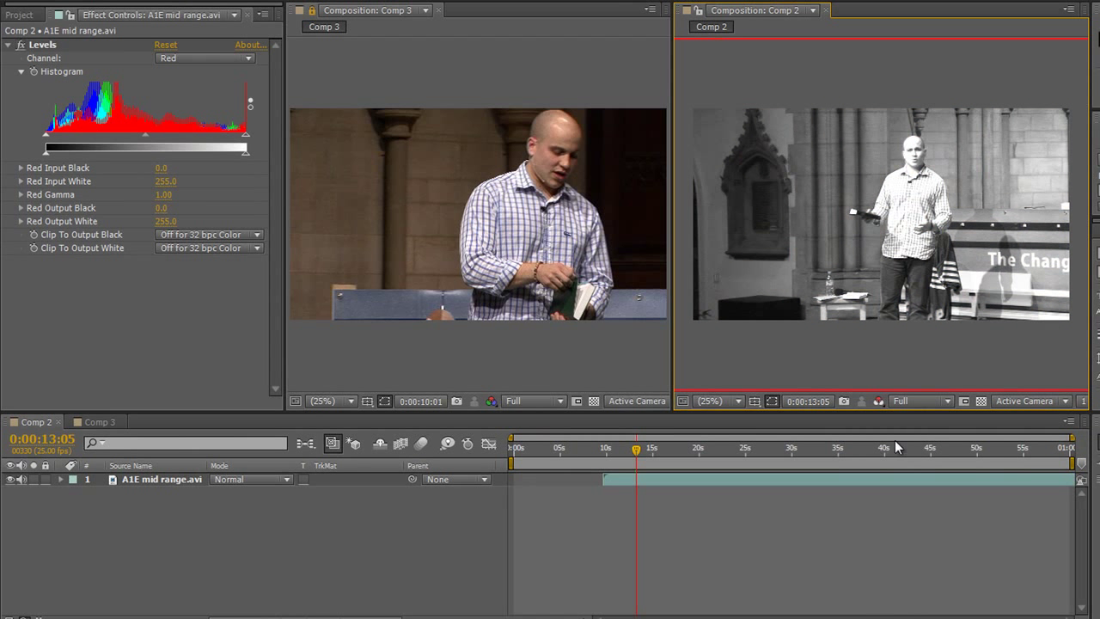
{"action": "left_click", "coordinate": [368, 63]}
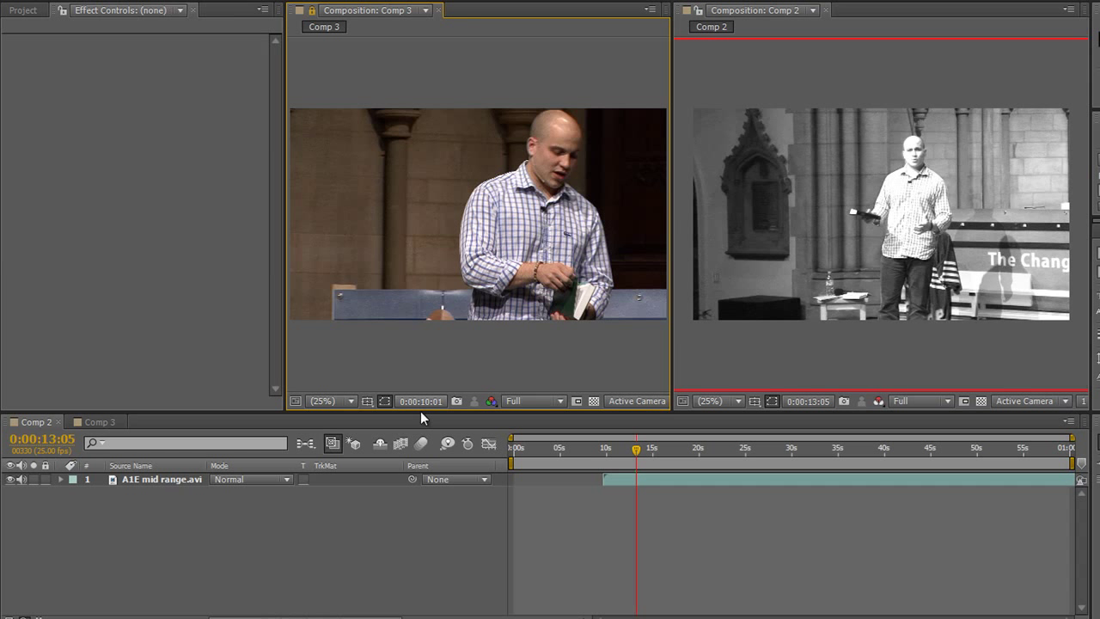
{"action": "left_click", "coordinate": [498, 405]}
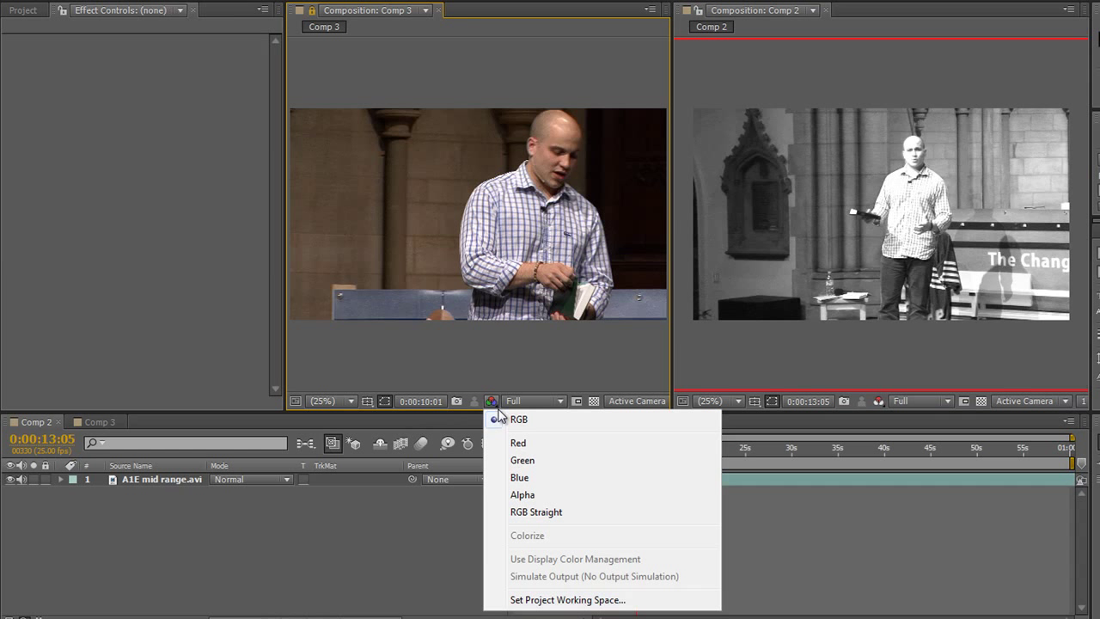
{"action": "left_click", "coordinate": [524, 443]}
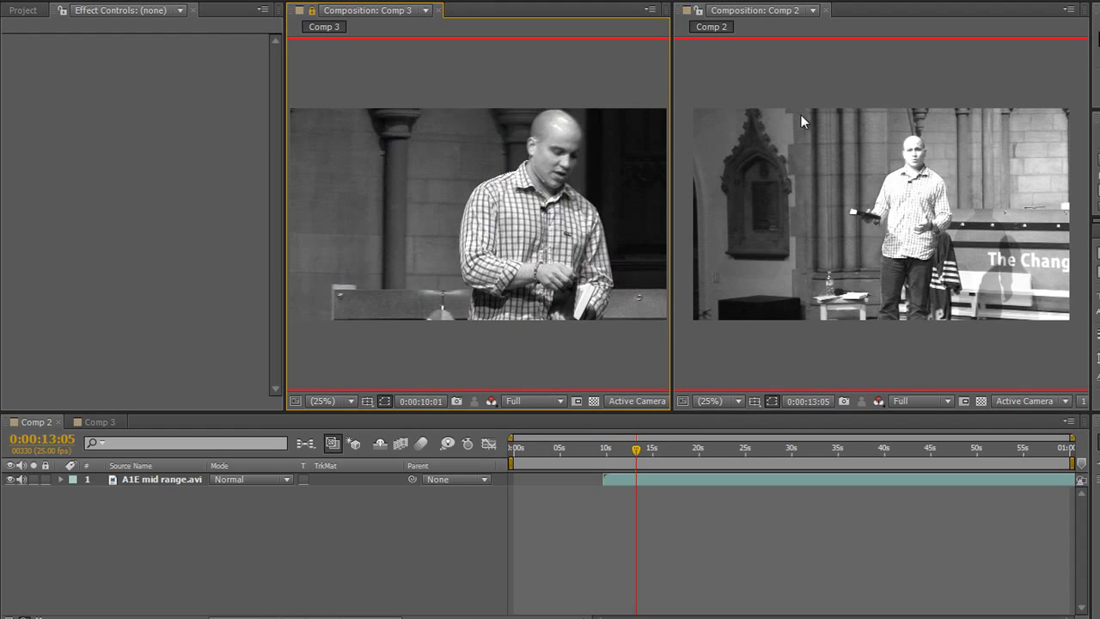
Step: On the A1E mid range.avi layer's Levels, set red input black to 25, red gamma to 0.97 and red output white to 206
{"action": "left_click", "coordinate": [134, 479]}
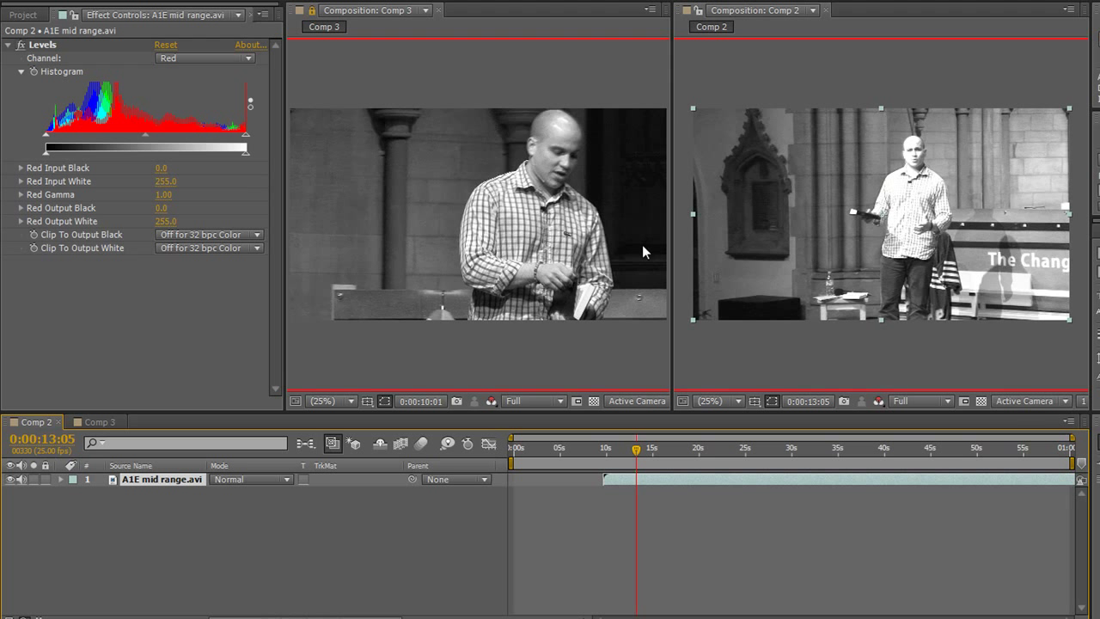
{"action": "left_click", "coordinate": [48, 138]}
{"action": "left_click_drag", "start_coordinate": [48, 137], "coordinate": [63, 145]}
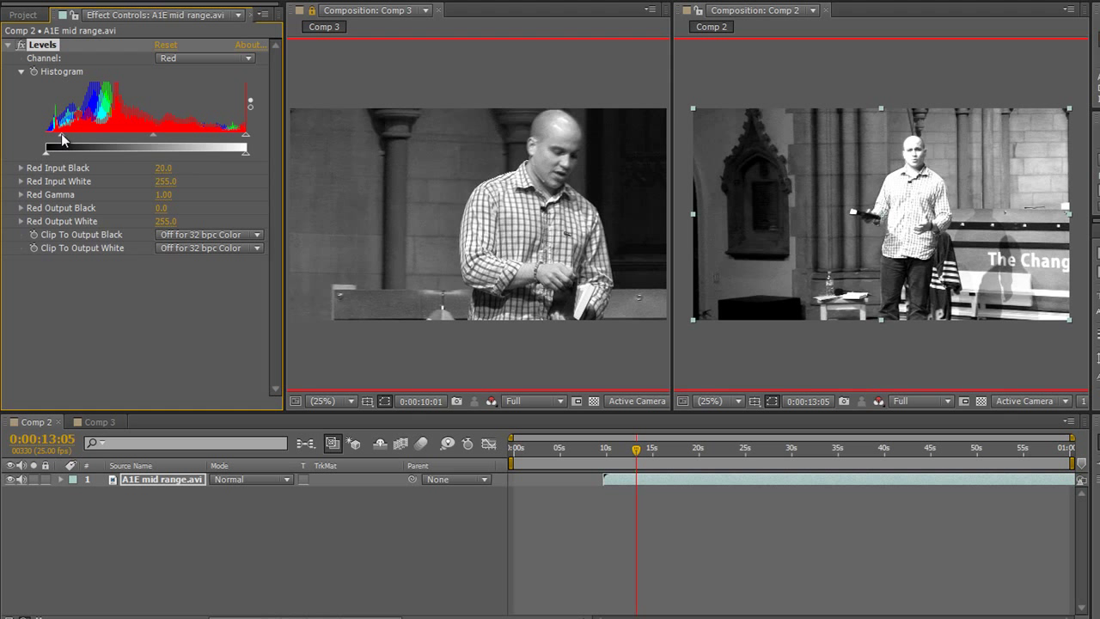
{"action": "left_click_drag", "start_coordinate": [64, 139], "coordinate": [61, 139]}
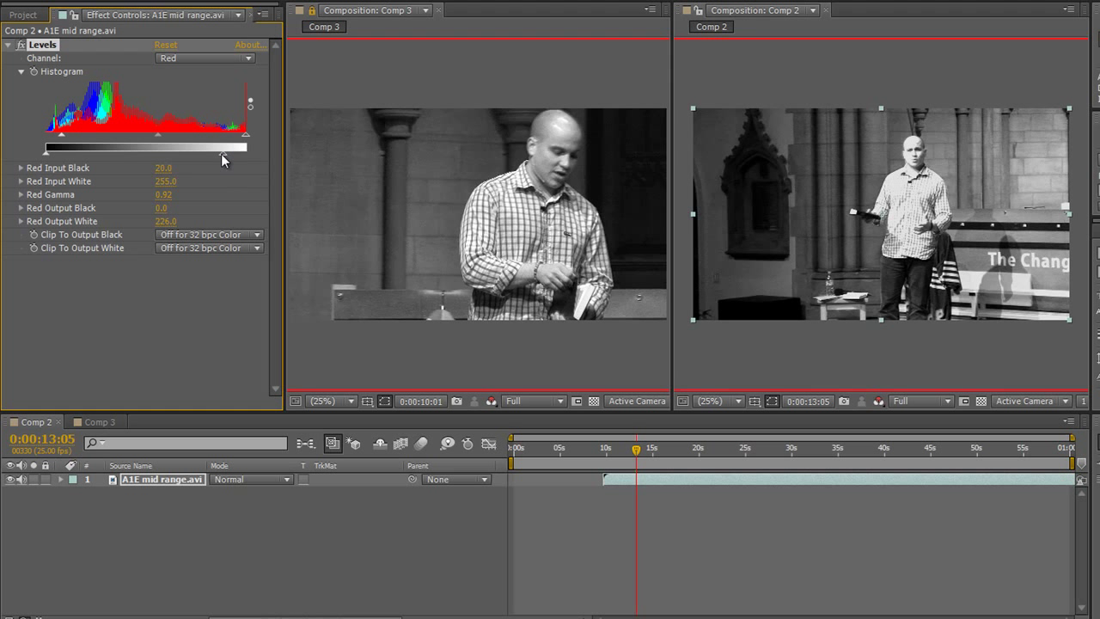
{"action": "left_click_drag", "start_coordinate": [210, 154], "coordinate": [215, 154]}
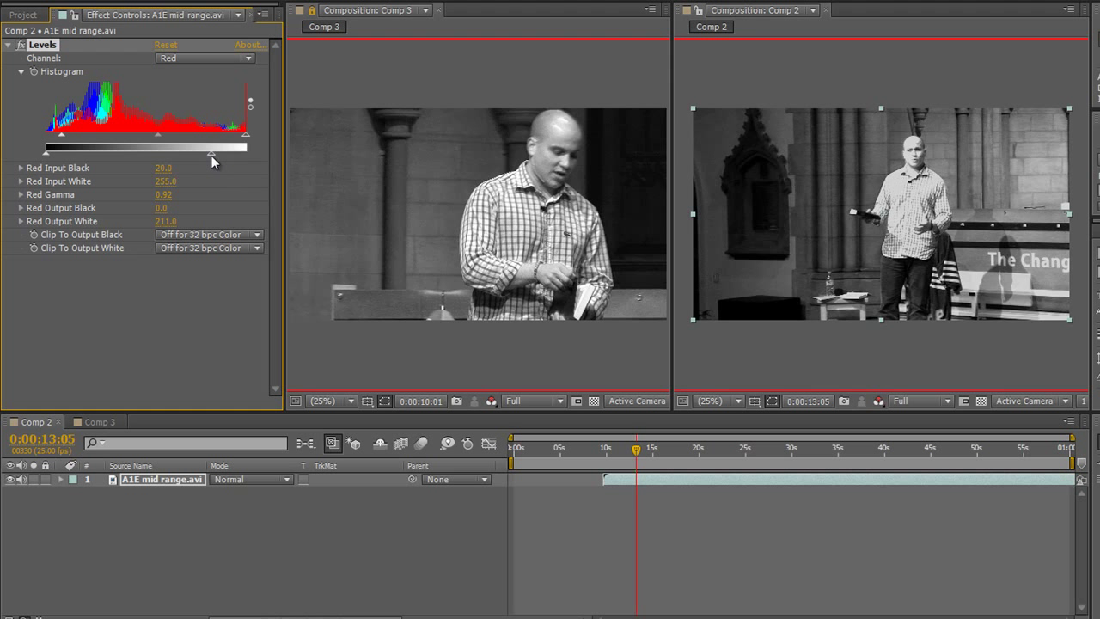
{"action": "left_click_drag", "start_coordinate": [210, 156], "coordinate": [158, 135]}
{"action": "left_click_drag", "start_coordinate": [62, 135], "coordinate": [66, 140]}
Step: Switch the Levels channel to Green and display the green channel in both the Comp 3 and Comp 2 viewers
{"action": "left_click", "coordinate": [249, 58]}
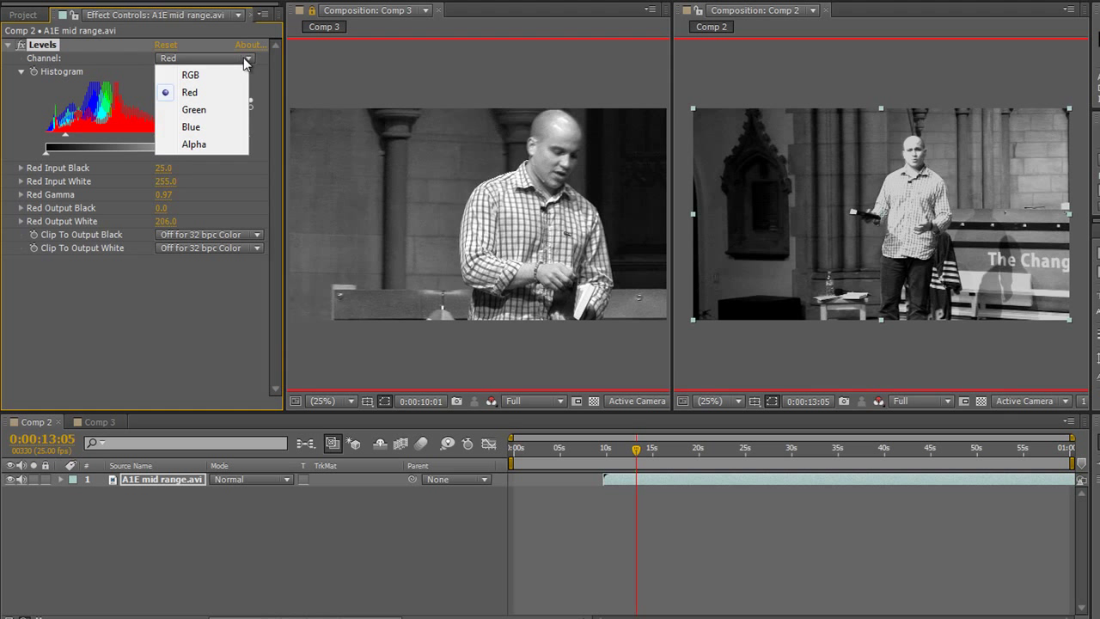
{"action": "left_click", "coordinate": [194, 110]}
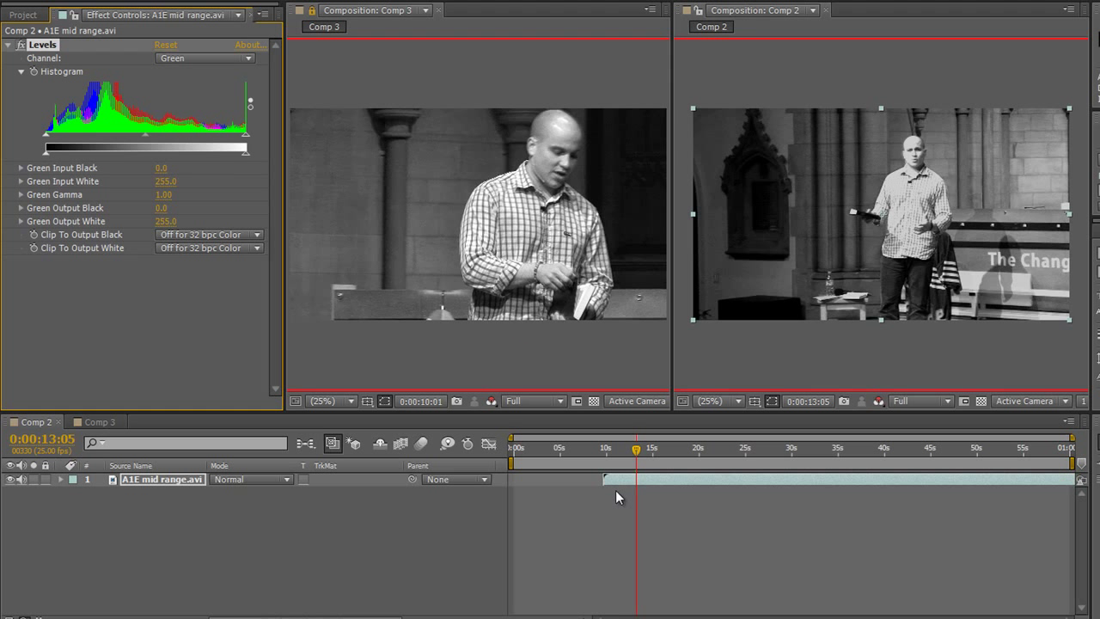
{"action": "left_click", "coordinate": [489, 401]}
{"action": "left_click", "coordinate": [524, 459]}
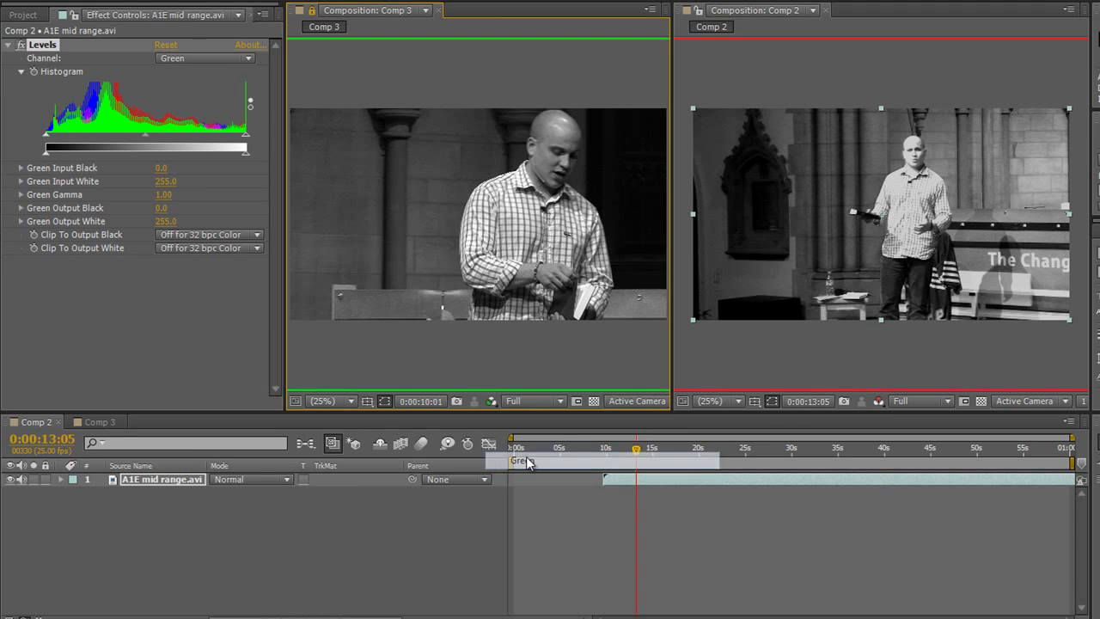
{"action": "left_click", "coordinate": [879, 401]}
{"action": "left_click", "coordinate": [908, 461]}
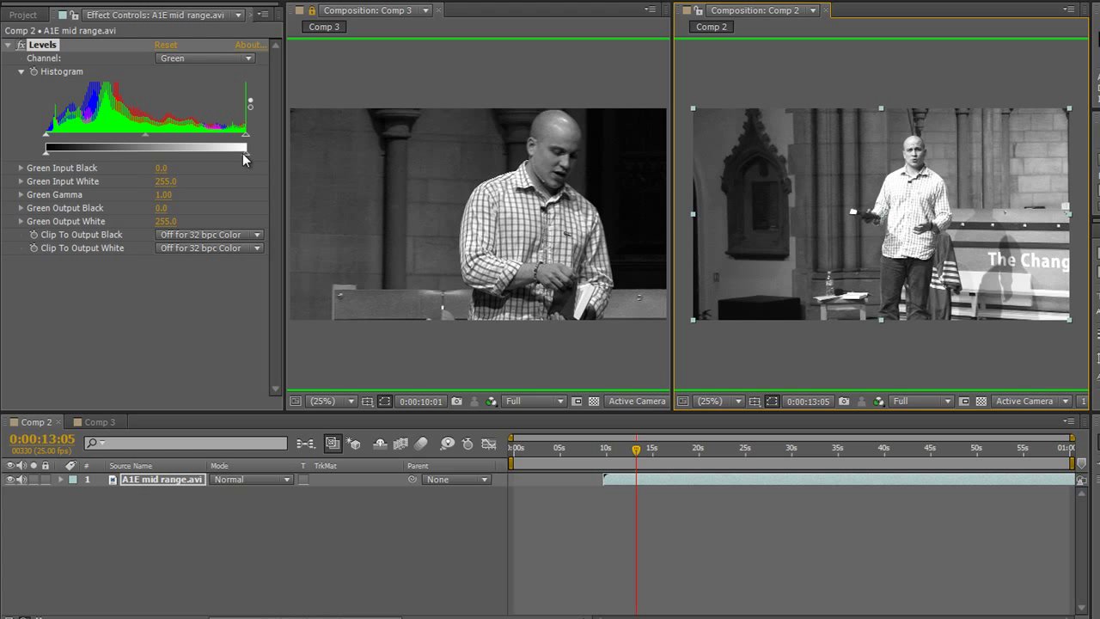
Step: Set the Levels green output white to 232, green input black to 21 and green gamma to 0.92
{"action": "left_click_drag", "start_coordinate": [244, 153], "coordinate": [211, 154]}
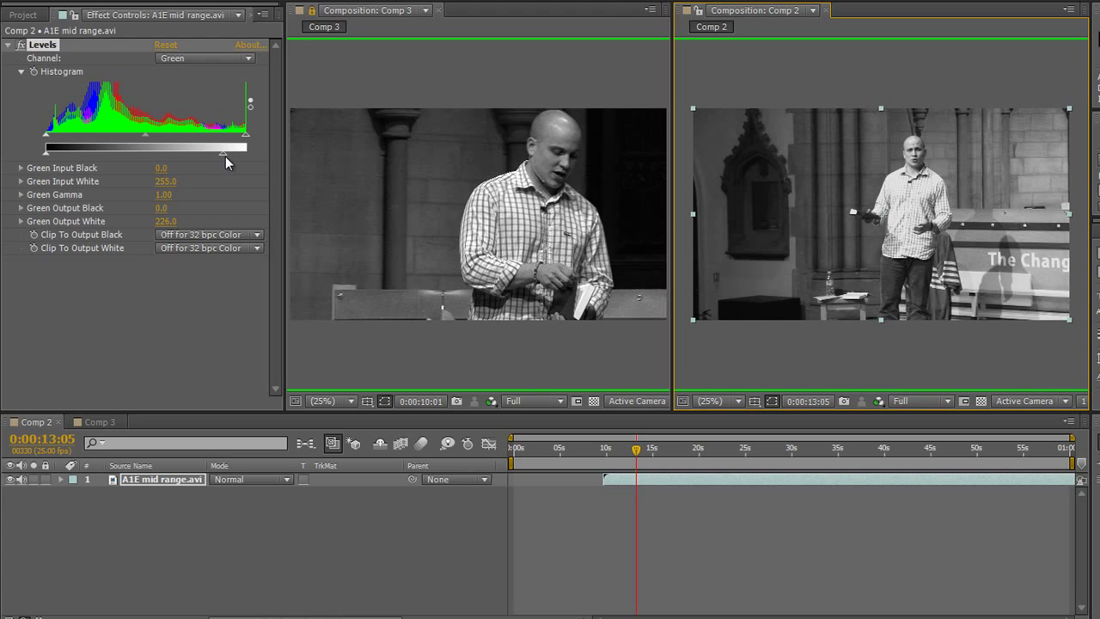
{"action": "left_click", "coordinate": [224, 156]}
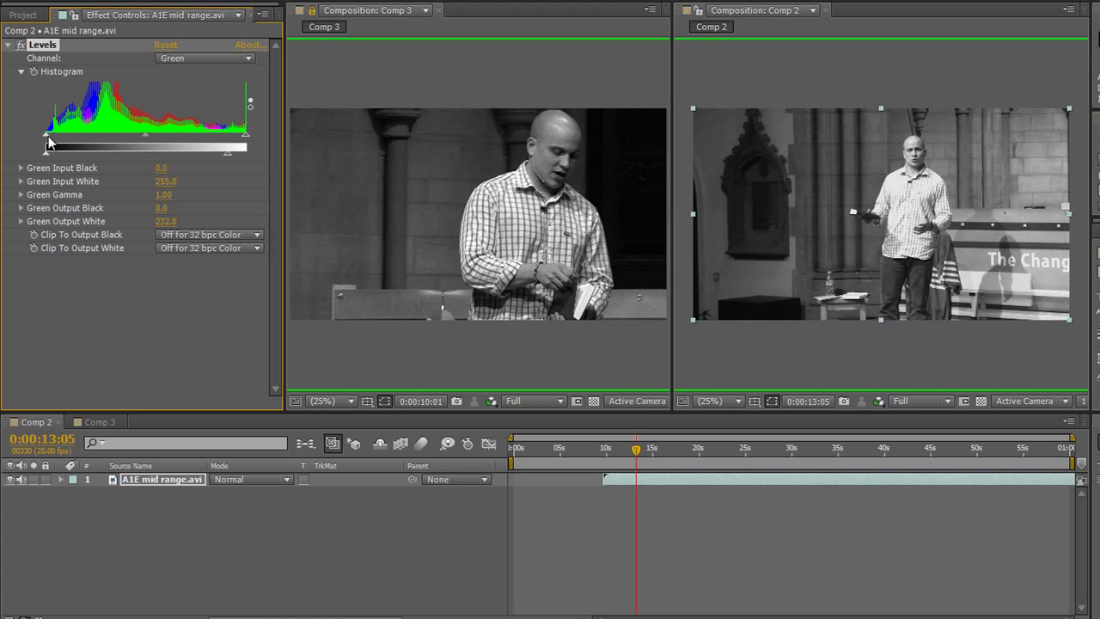
{"action": "left_click_drag", "start_coordinate": [47, 140], "coordinate": [62, 142]}
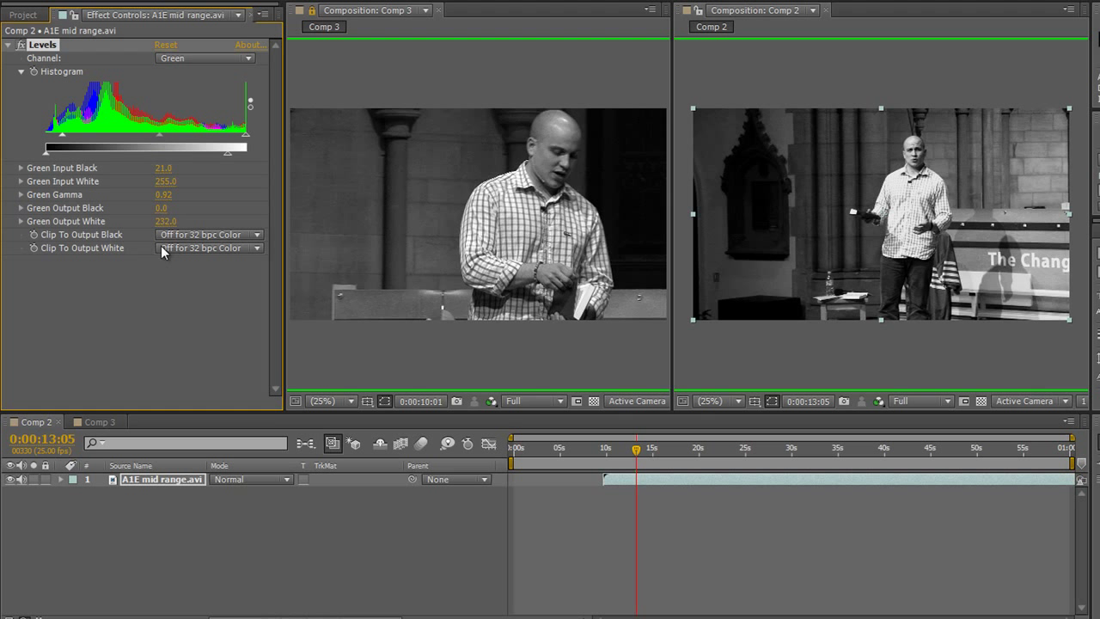
Step: Switch the Levels channel to Blue and display the blue channel in both the Comp 3 and Comp 2 viewers
{"action": "left_click", "coordinate": [247, 60]}
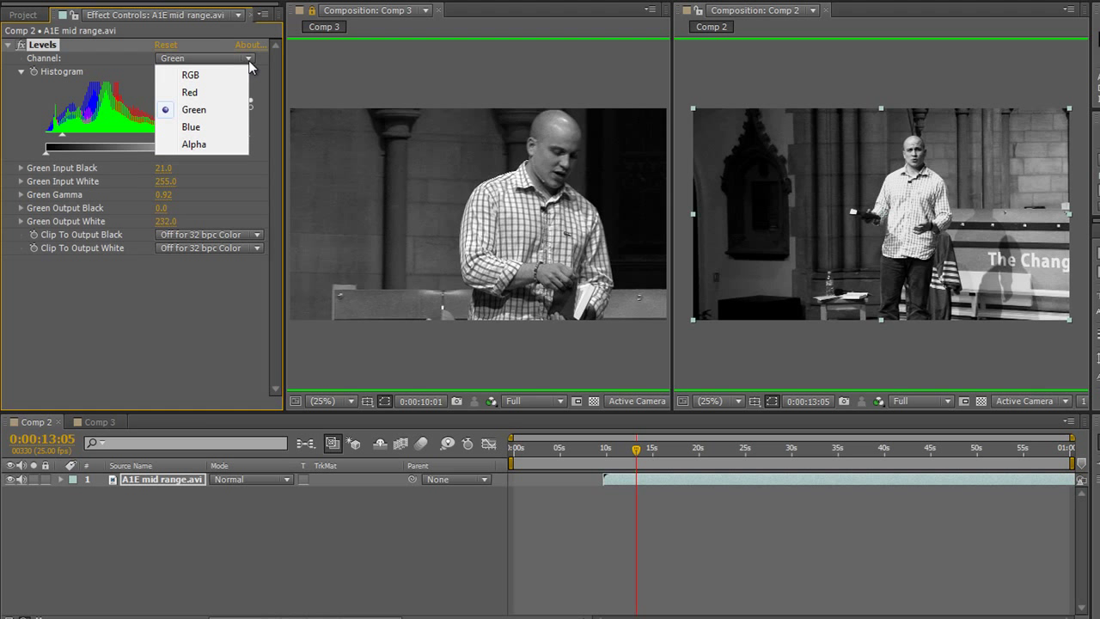
{"action": "left_click", "coordinate": [198, 128]}
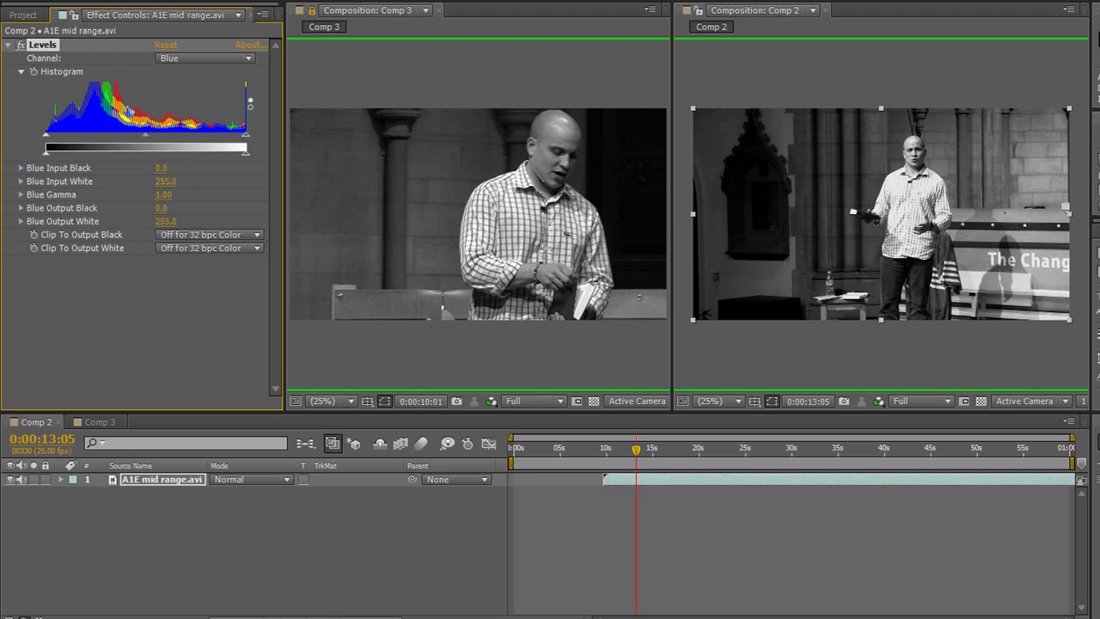
{"action": "left_click", "coordinate": [492, 401]}
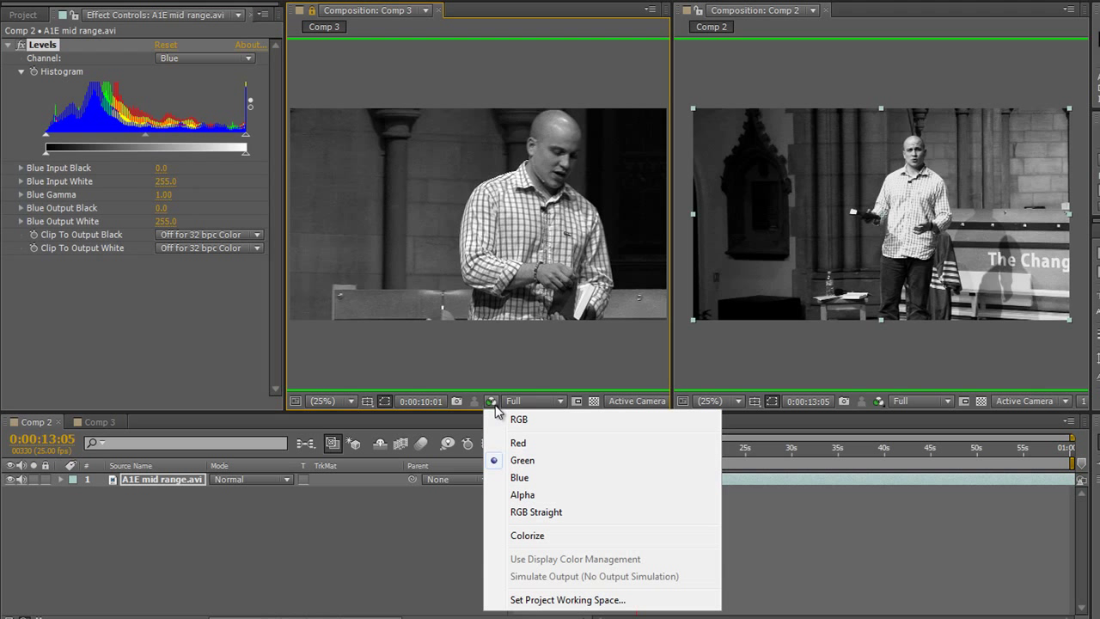
{"action": "left_click", "coordinate": [521, 479]}
{"action": "left_click", "coordinate": [875, 401]}
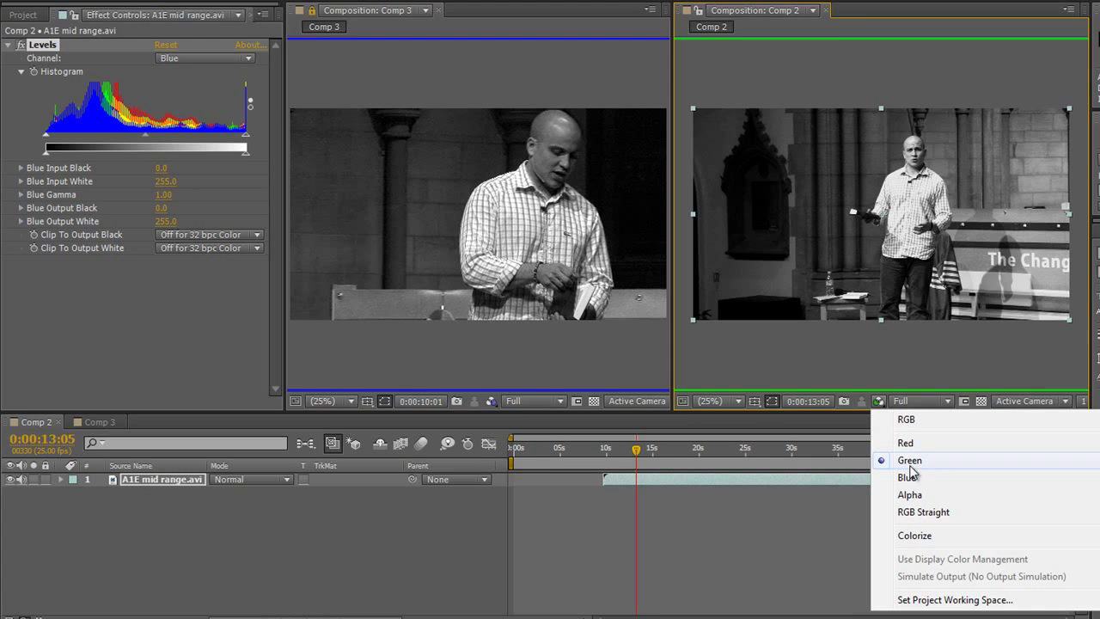
{"action": "left_click", "coordinate": [907, 477]}
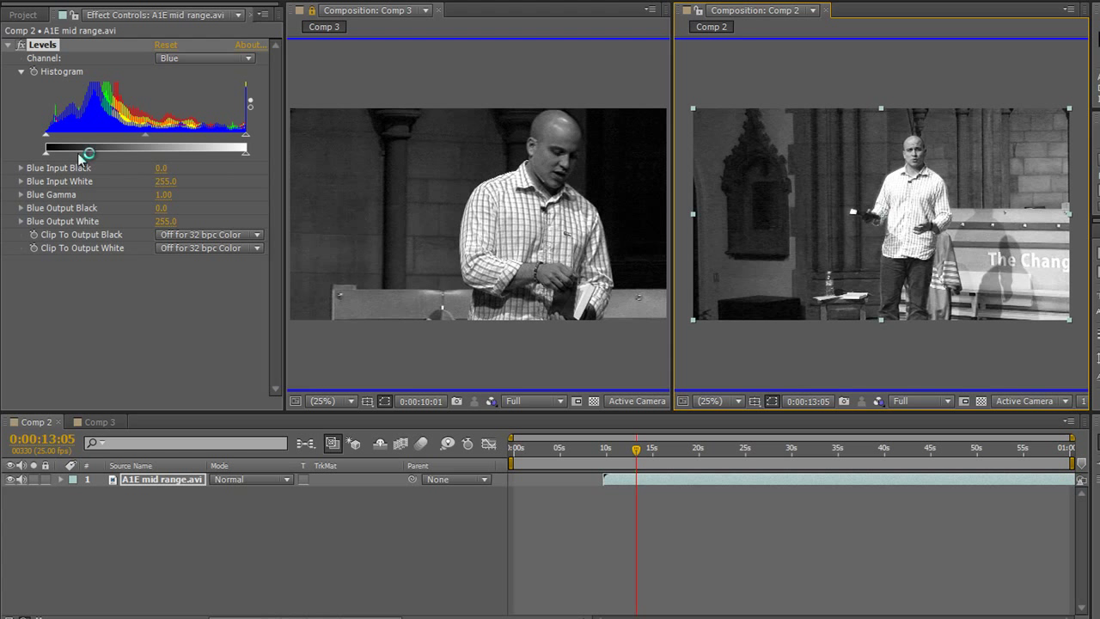
Step: Set the Levels blue input black to 12 and blue output white to 222, and return the Comp 3 and Comp 2 viewers to RGB
{"action": "left_click_drag", "start_coordinate": [46, 138], "coordinate": [55, 146]}
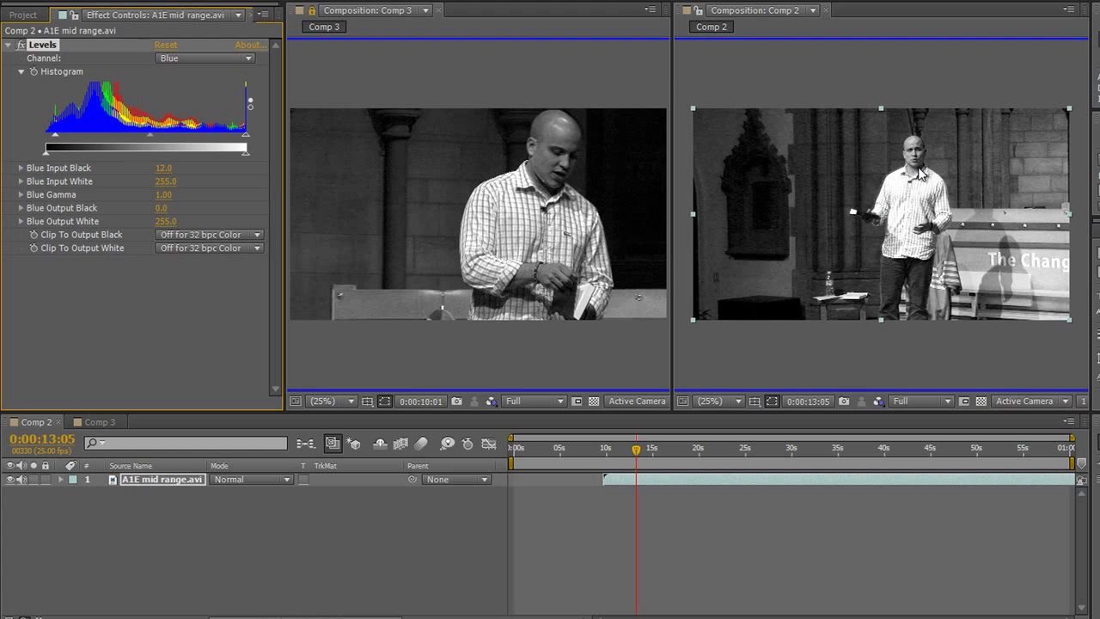
{"action": "left_click_drag", "start_coordinate": [240, 154], "coordinate": [228, 154]}
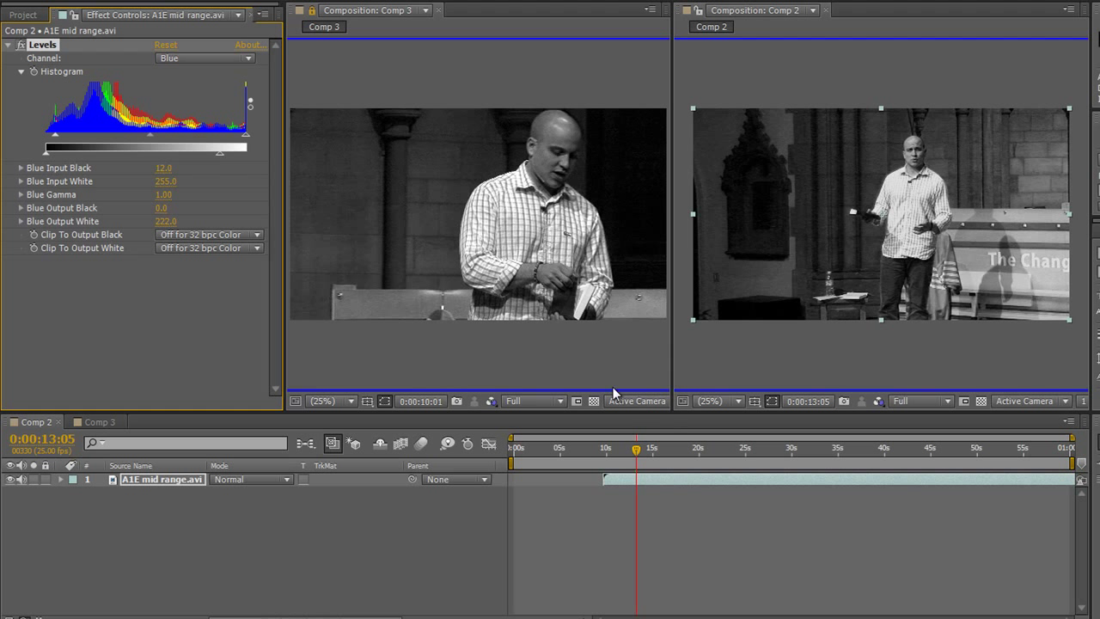
{"action": "left_click", "coordinate": [491, 401]}
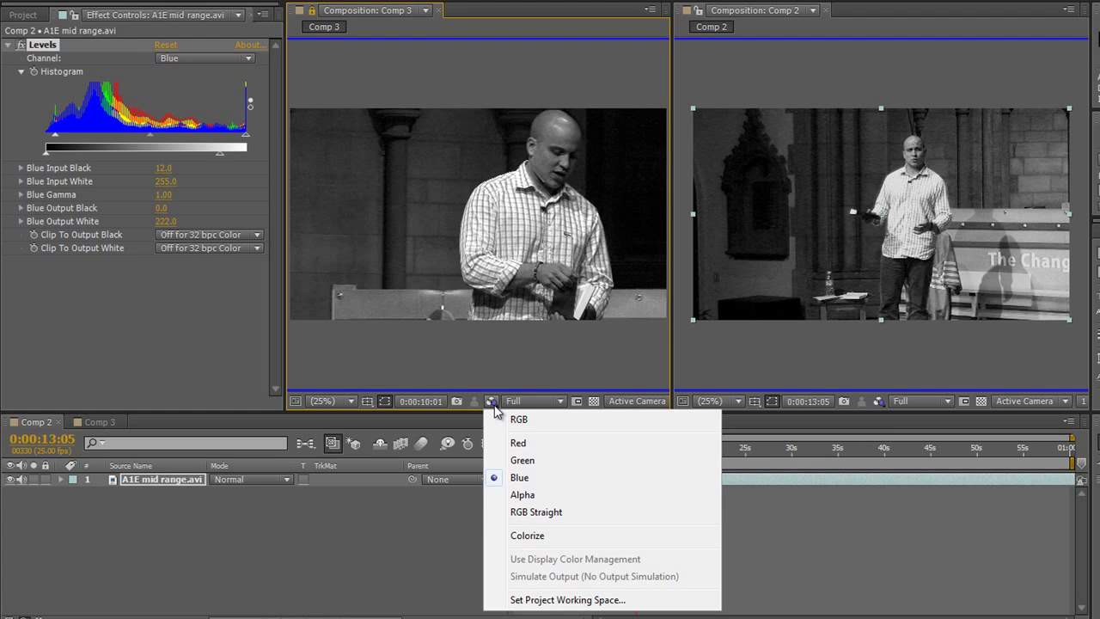
{"action": "left_click", "coordinate": [518, 420]}
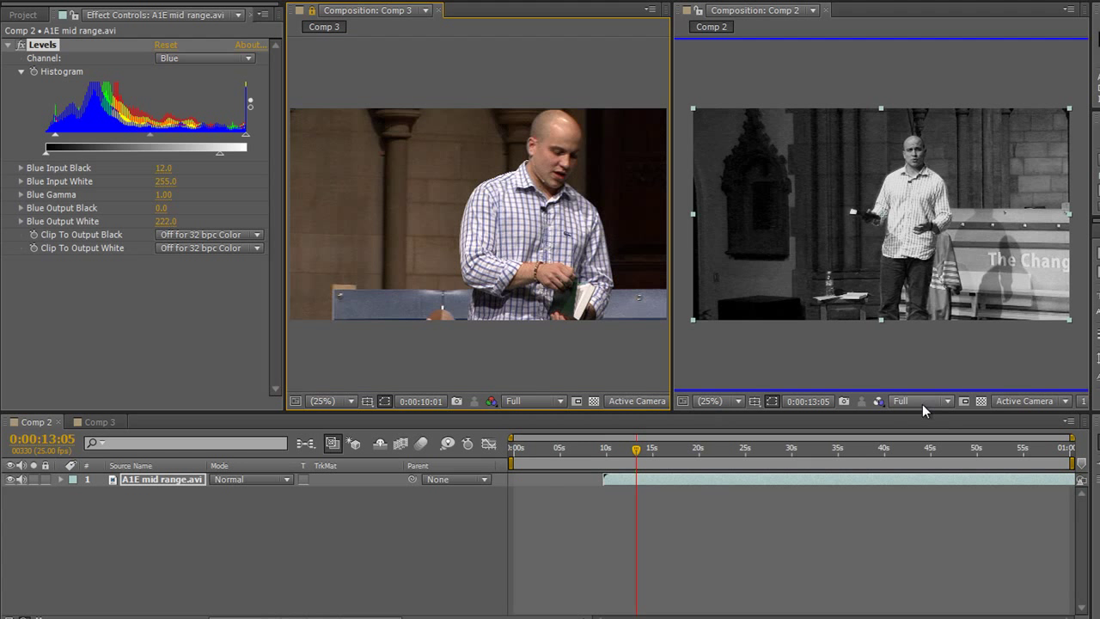
{"action": "left_click", "coordinate": [878, 402]}
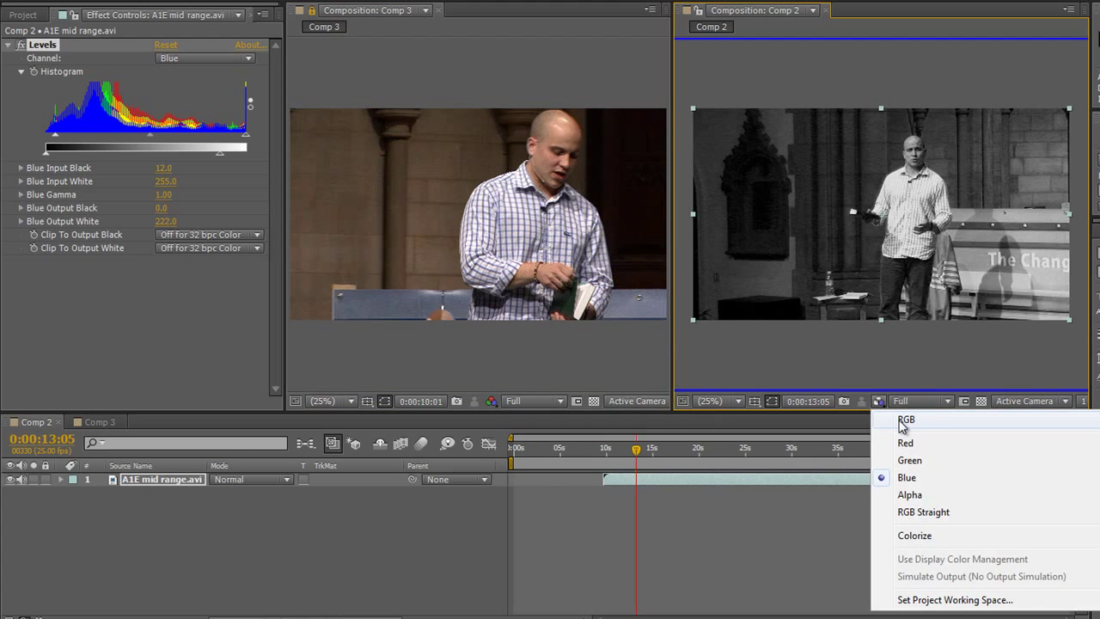
{"action": "left_click", "coordinate": [902, 421]}
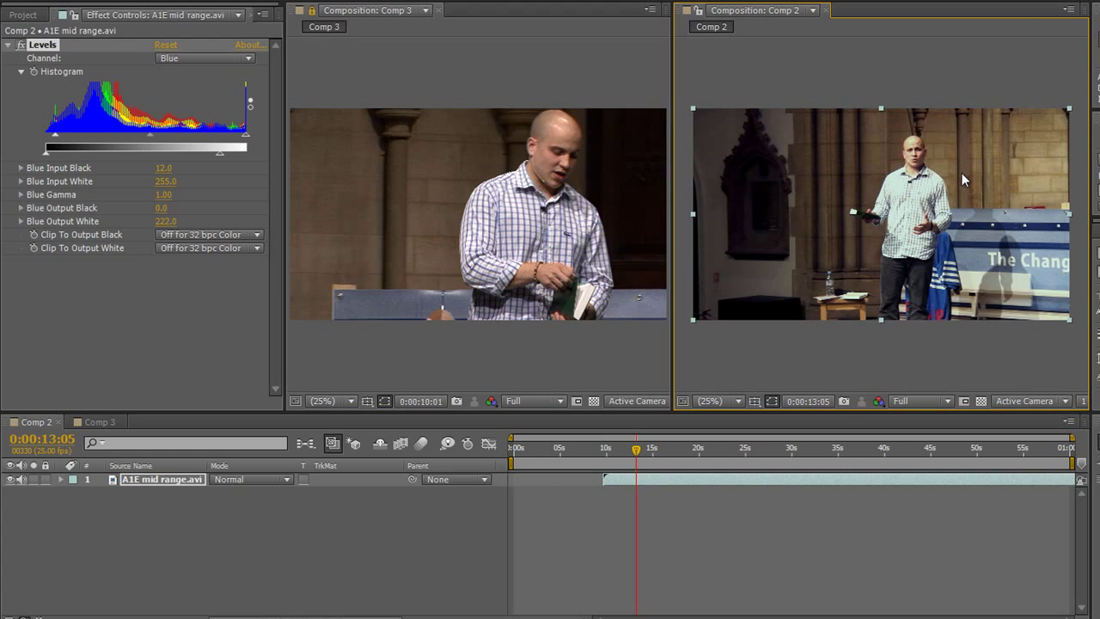
Step: Toggle the Levels effect off and on to compare the corrected mid-range footage with the original
{"action": "left_click", "coordinate": [21, 45]}
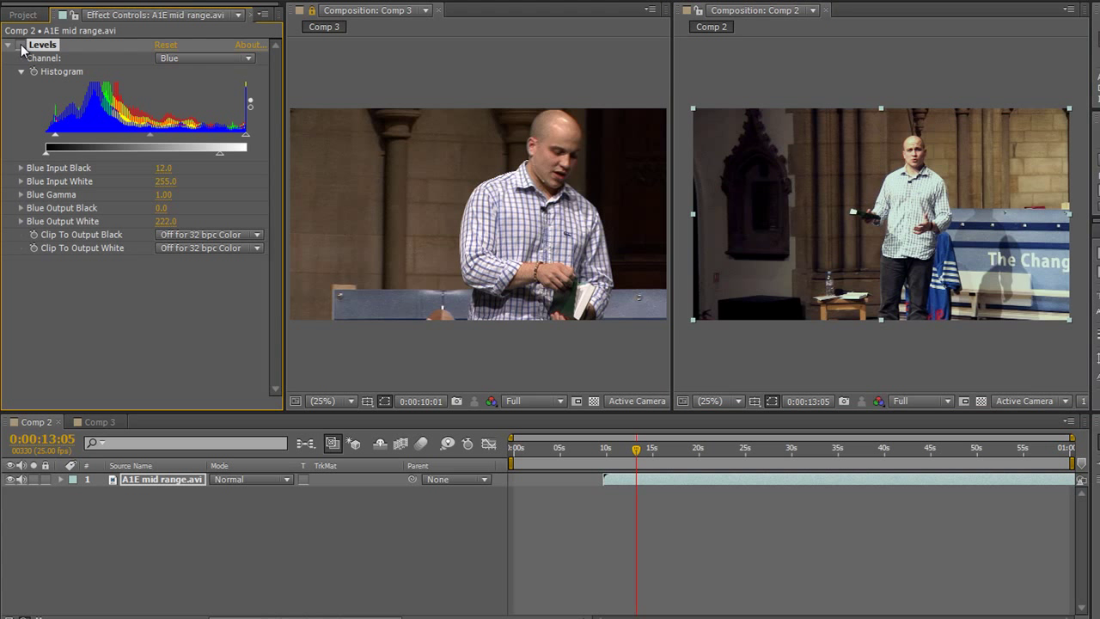
{"action": "left_click", "coordinate": [20, 46]}
{"action": "left_click", "coordinate": [21, 46]}
{"action": "left_click", "coordinate": [20, 46]}
Step: Display the red channel in both the Comp 2 and Comp 3 viewers and switch the Levels channel to Red
{"action": "left_click", "coordinate": [885, 404]}
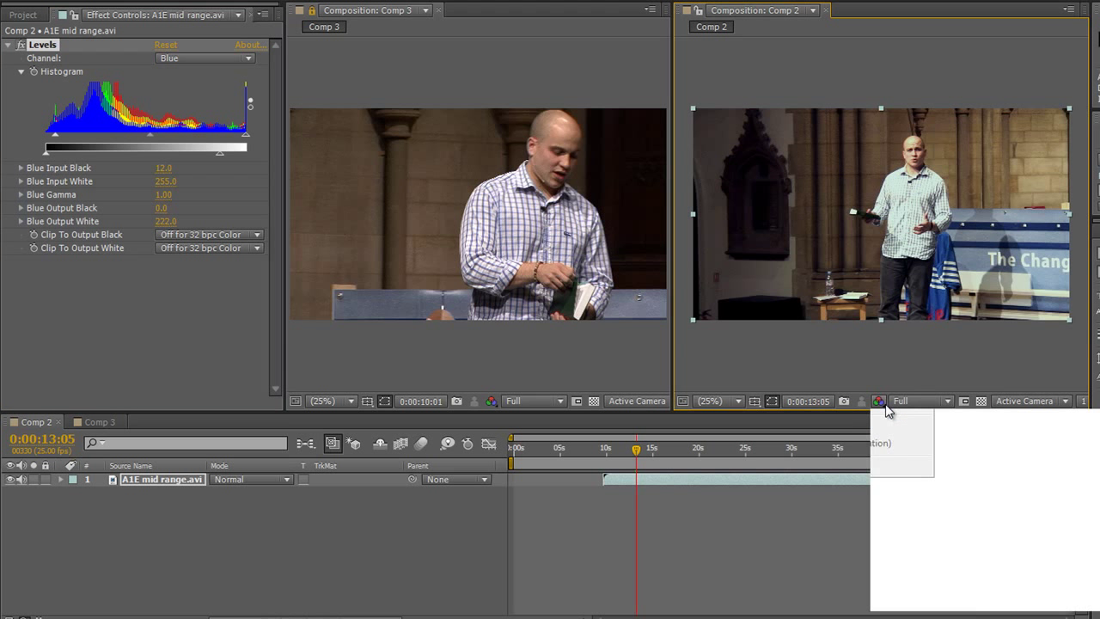
{"action": "left_click", "coordinate": [904, 440]}
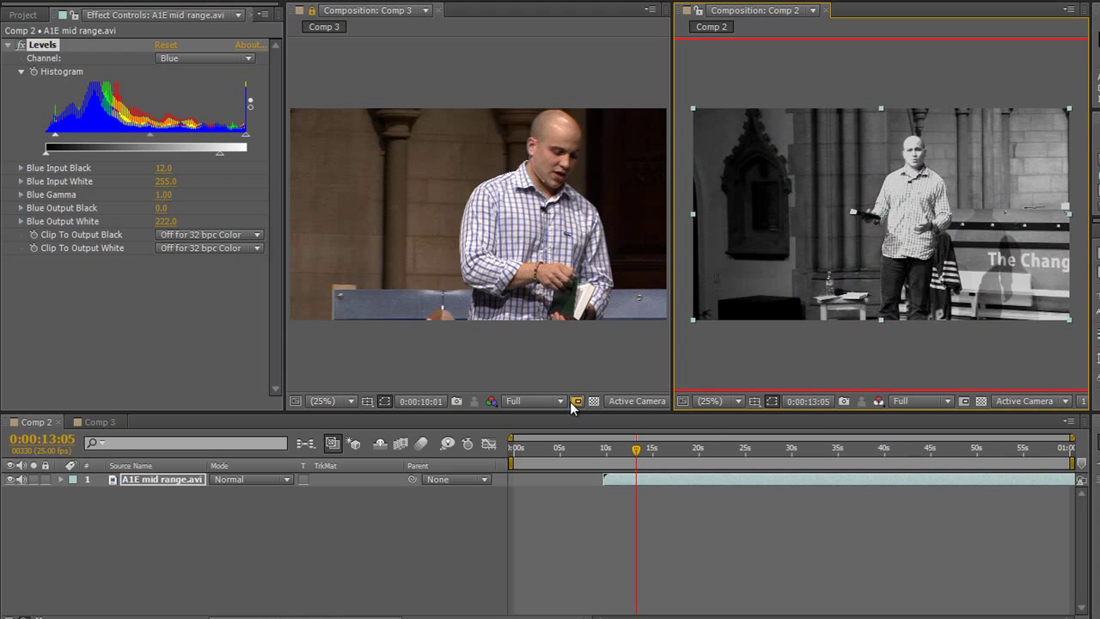
{"action": "left_click", "coordinate": [496, 402]}
{"action": "left_click", "coordinate": [520, 443]}
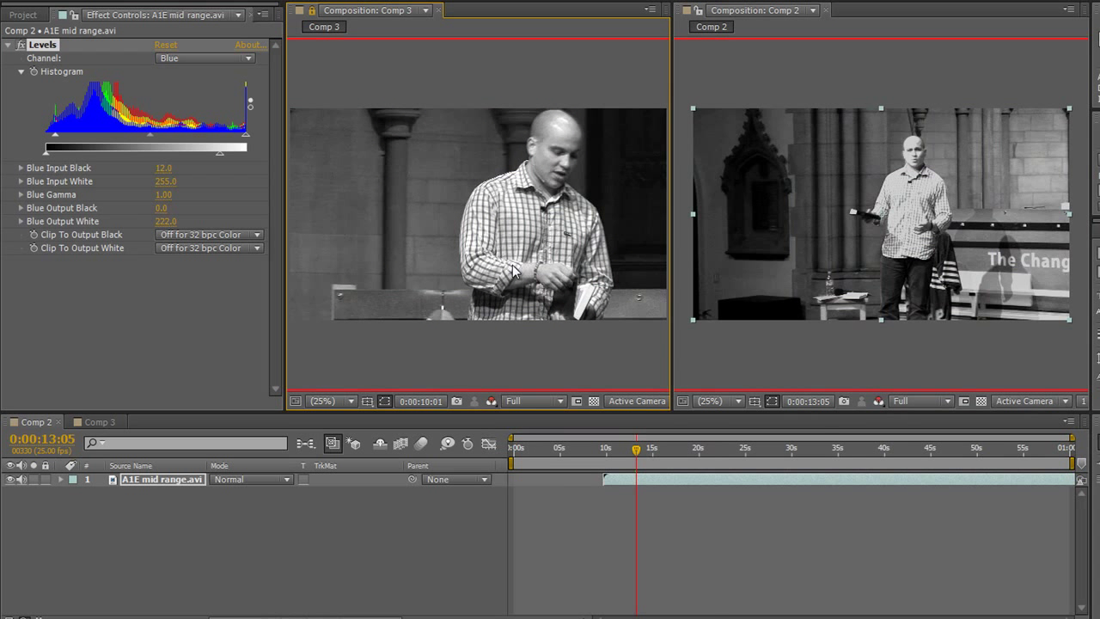
{"action": "key", "text": "F3"}
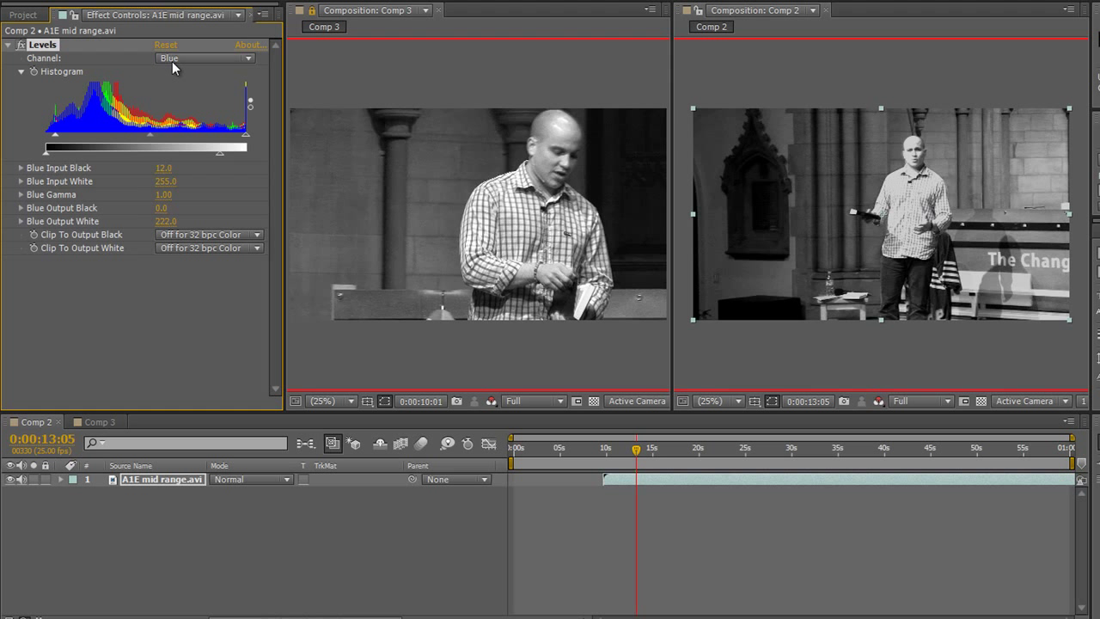
{"action": "left_click", "coordinate": [248, 60]}
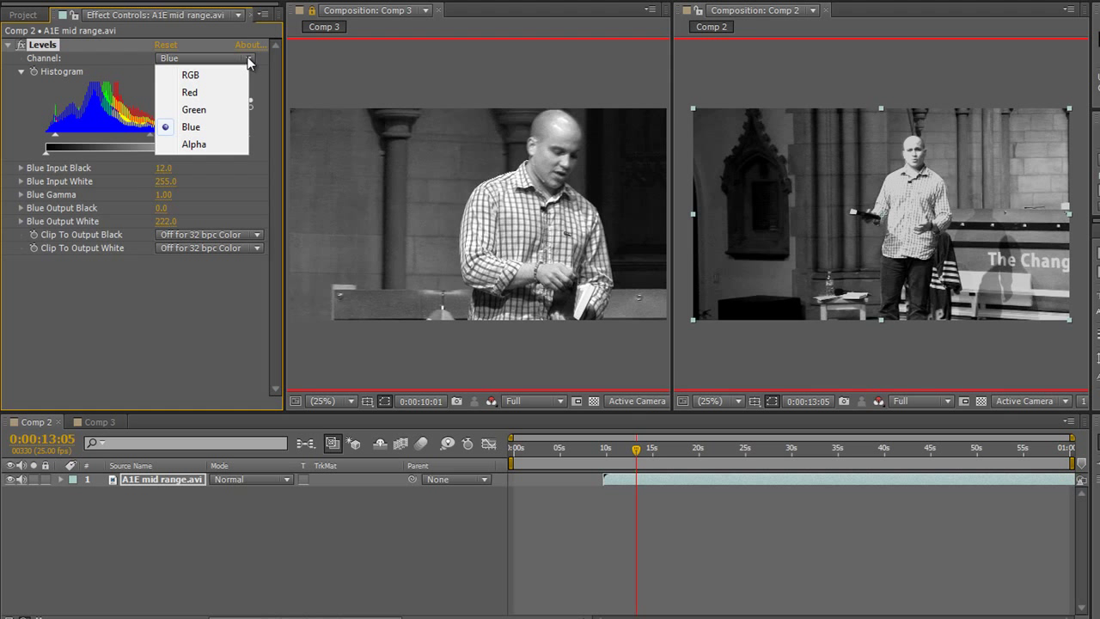
{"action": "left_click", "coordinate": [188, 93]}
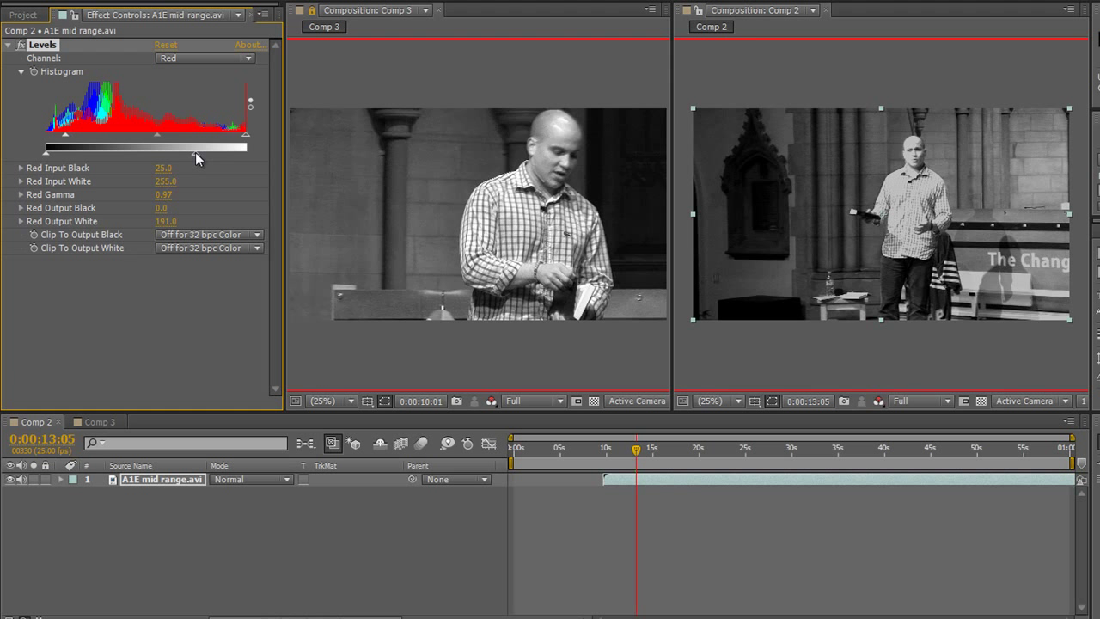
Step: Set the Levels red input black to 31, red gamma to 0.93 and red output white to 188
{"action": "left_click_drag", "start_coordinate": [65, 135], "coordinate": [76, 138]}
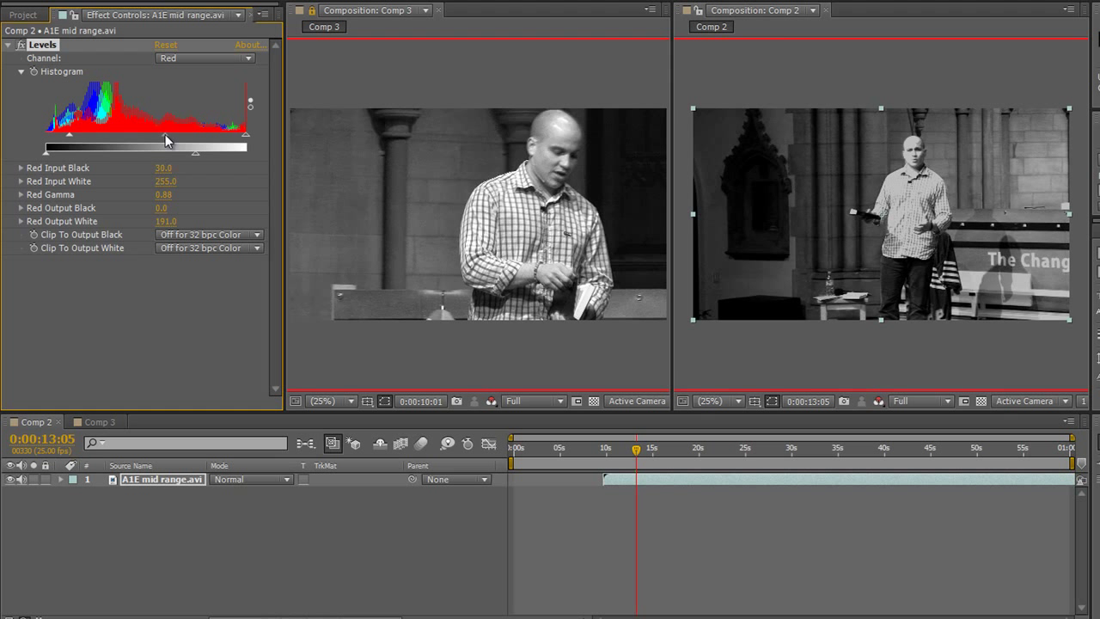
{"action": "left_click_drag", "start_coordinate": [167, 136], "coordinate": [157, 135]}
{"action": "mouse_move", "coordinate": [195, 155]}
{"action": "left_mouse_down"}
{"action": "mouse_move", "coordinate": [179, 153]}
{"action": "mouse_move", "coordinate": [193, 154]}
{"action": "left_mouse_up"}
Step: Return both the Comp 3 and Comp 2 viewers to RGB and set the Levels red gamma to 1.08
{"action": "left_click", "coordinate": [490, 400]}
{"action": "left_click", "coordinate": [525, 419]}
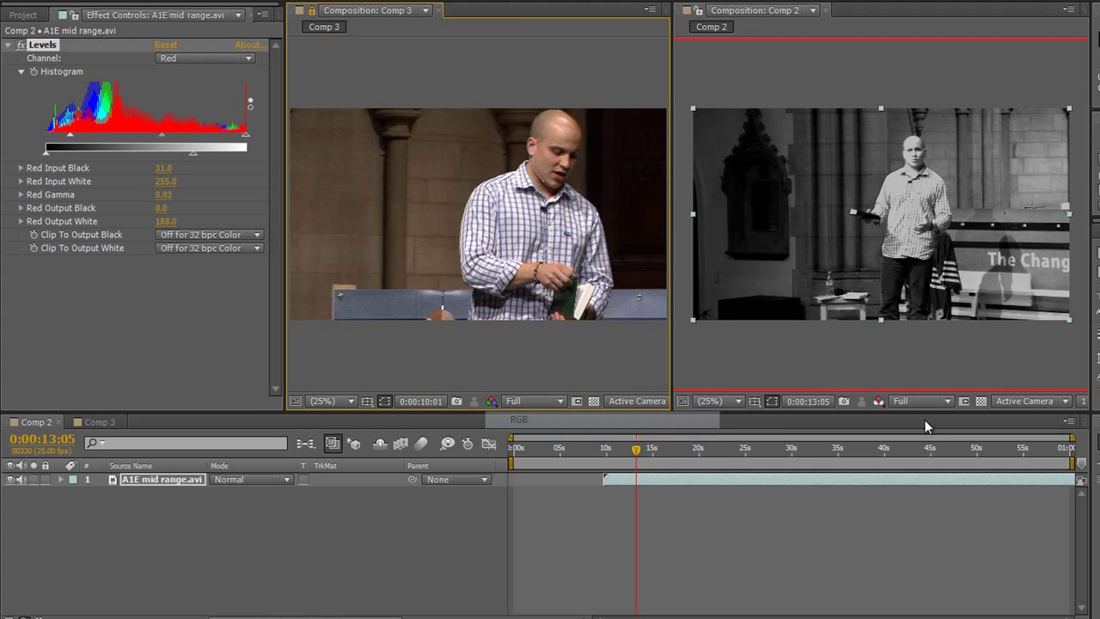
{"action": "left_click", "coordinate": [878, 401]}
{"action": "left_click", "coordinate": [906, 421]}
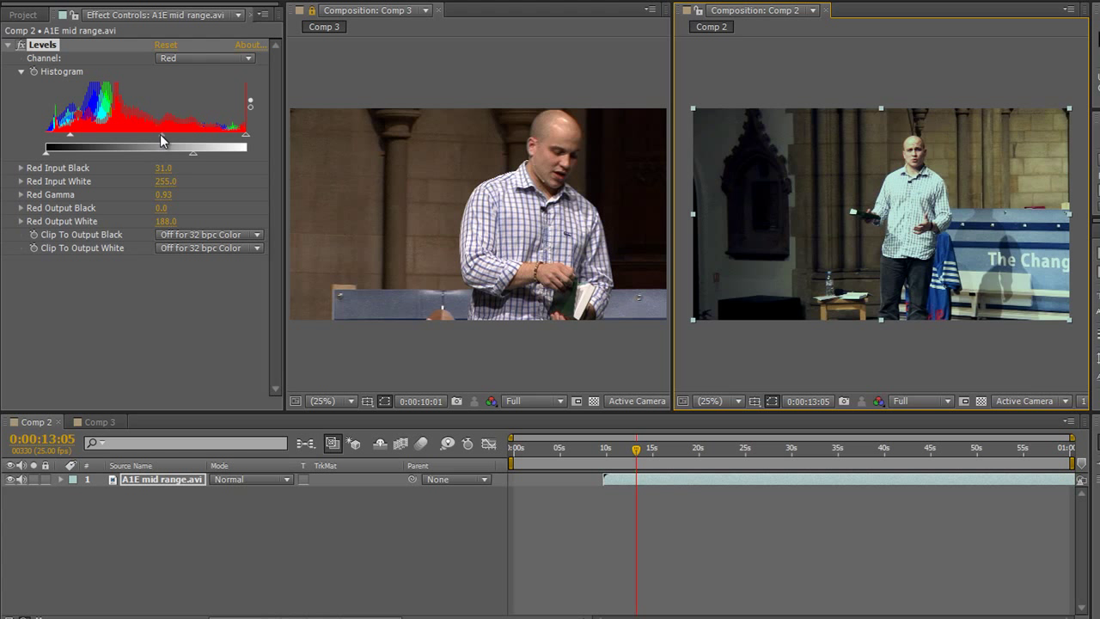
{"action": "mouse_move", "coordinate": [161, 140]}
{"action": "left_mouse_down"}
{"action": "mouse_move", "coordinate": [125, 130]}
{"action": "mouse_move", "coordinate": [188, 125]}
{"action": "mouse_move", "coordinate": [155, 121]}
{"action": "left_mouse_up"}
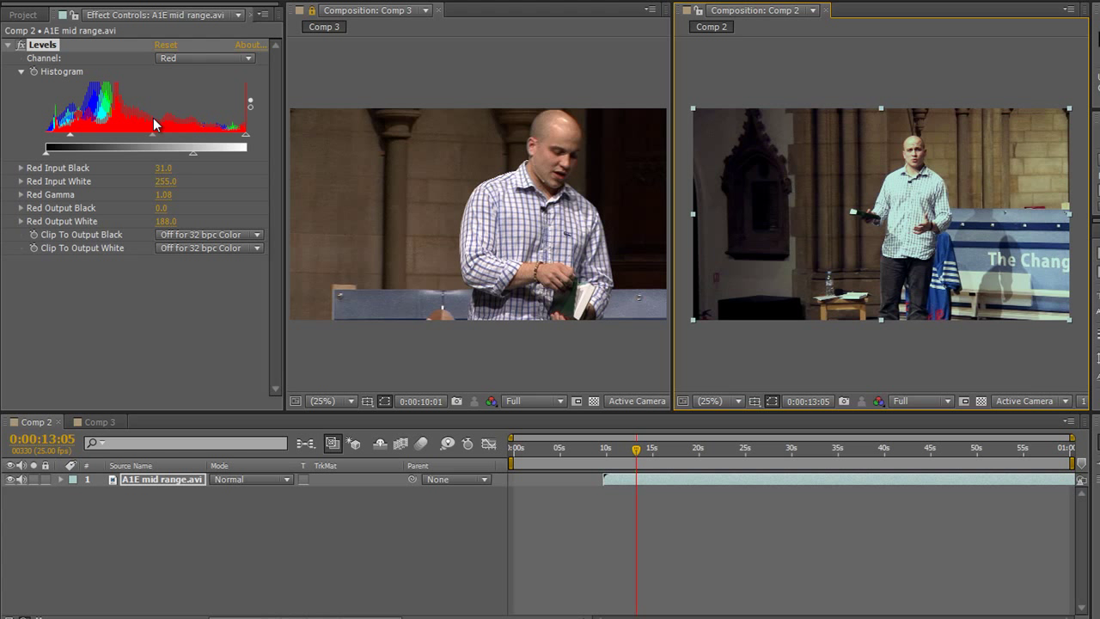
Step: Switch the Levels channel to Green and set the green gamma to 0.86
{"action": "left_click", "coordinate": [250, 57]}
{"action": "left_click", "coordinate": [193, 109]}
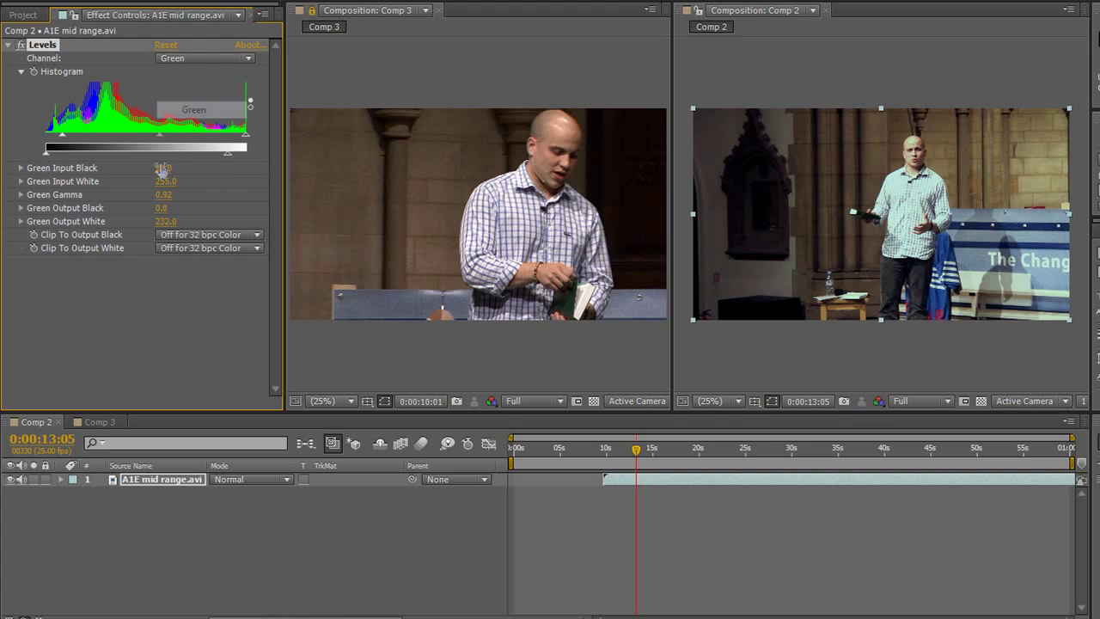
{"action": "mouse_move", "coordinate": [158, 134]}
{"action": "left_mouse_down"}
{"action": "mouse_move", "coordinate": [128, 133]}
{"action": "mouse_move", "coordinate": [186, 132]}
{"action": "mouse_move", "coordinate": [155, 129]}
{"action": "left_mouse_up"}
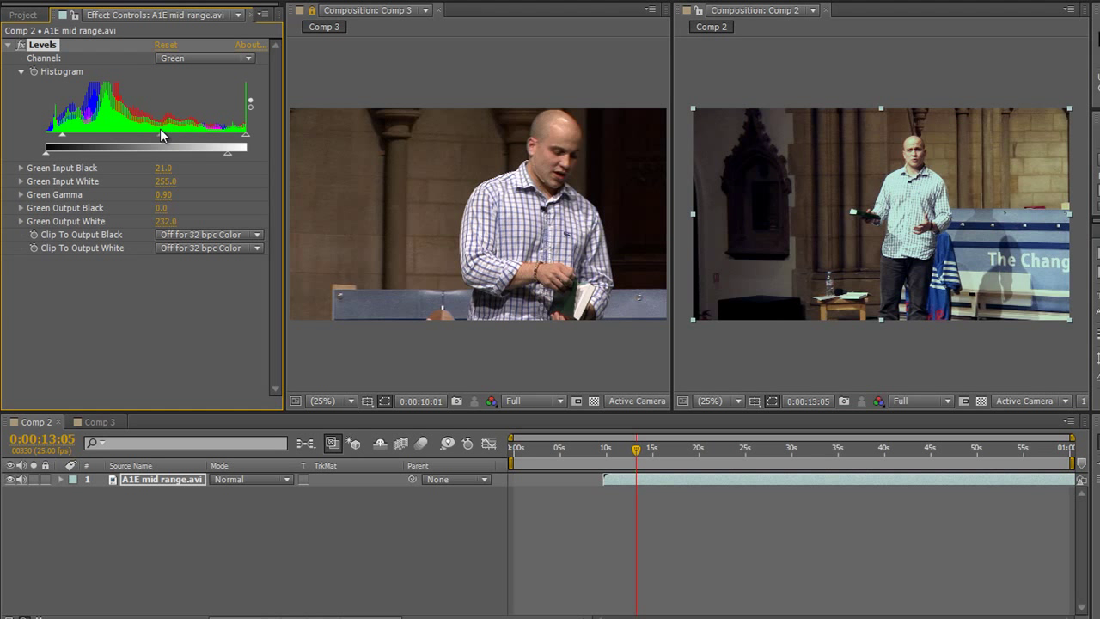
{"action": "left_click_drag", "start_coordinate": [160, 135], "coordinate": [164, 130]}
Step: Switch the Levels channel to Blue and set the blue gamma to 1.02
{"action": "left_click", "coordinate": [240, 58]}
{"action": "left_click", "coordinate": [192, 127]}
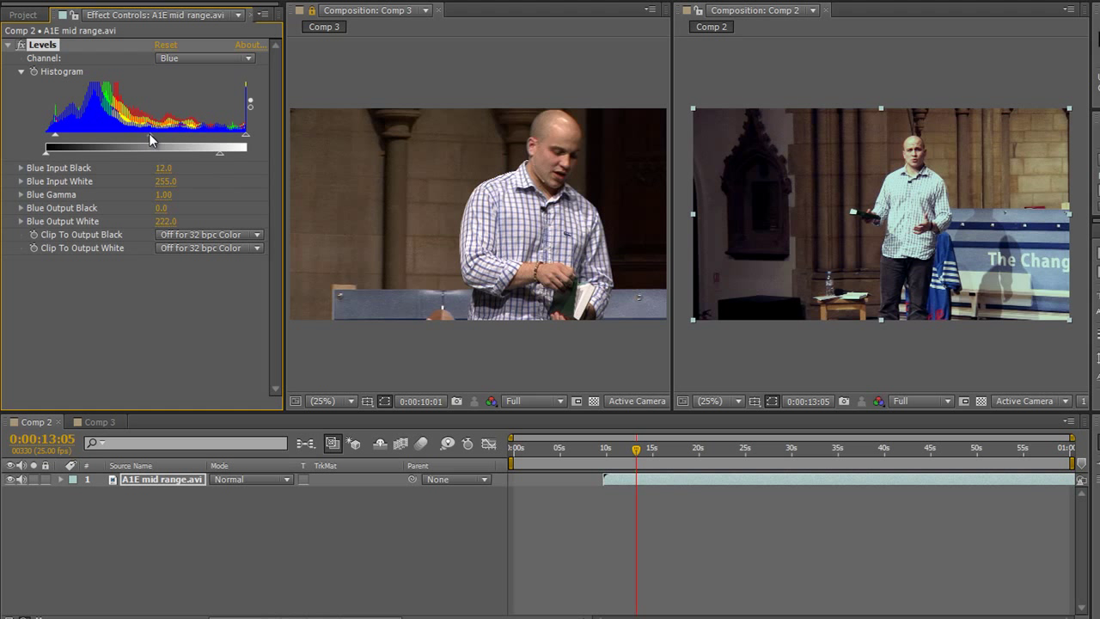
{"action": "left_click_drag", "start_coordinate": [95, 136], "coordinate": [172, 137]}
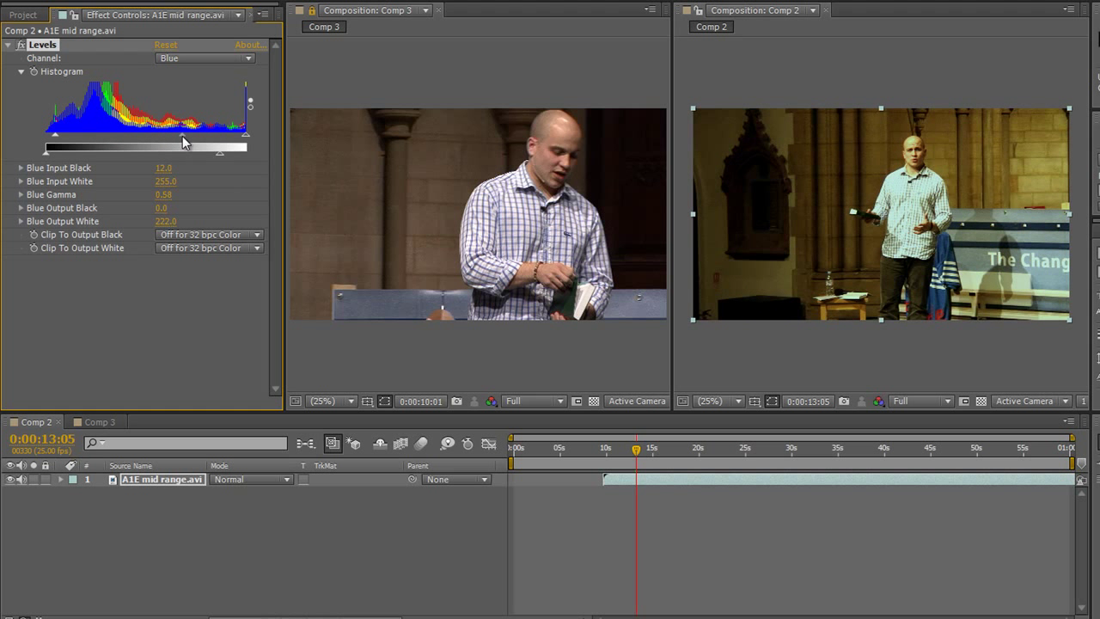
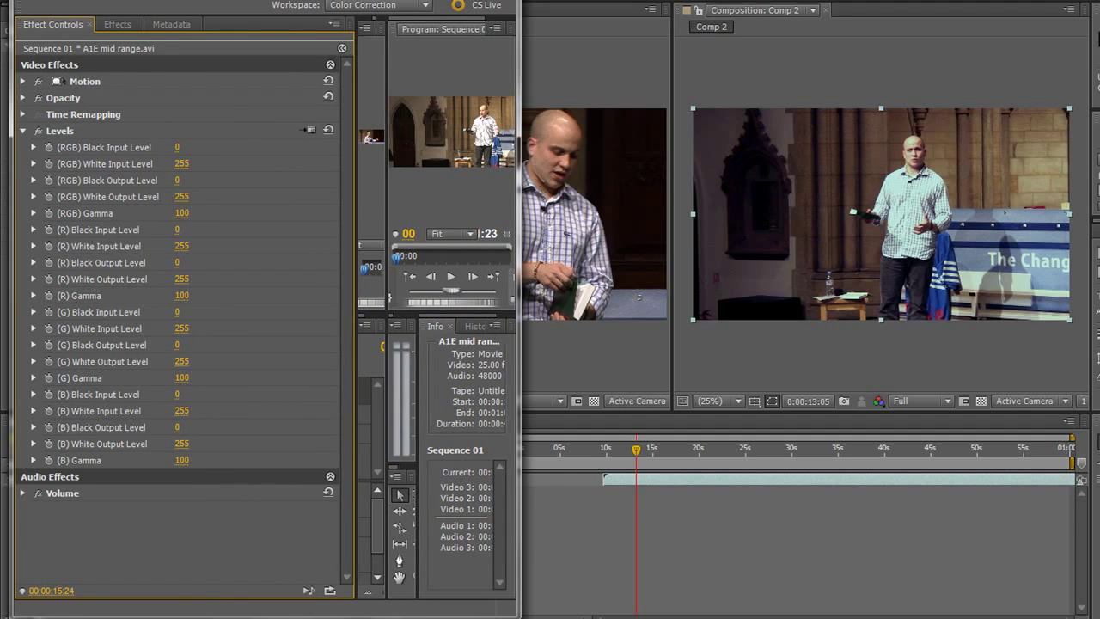
Step: Switch to After Effects and resize its window so its Levels settings sit beside Premiere Pro's Levels settings
{"action": "key", "text": "alt+Tab"}
{"action": "left_click_drag", "start_coordinate": [679, 51], "coordinate": [696, 0]}
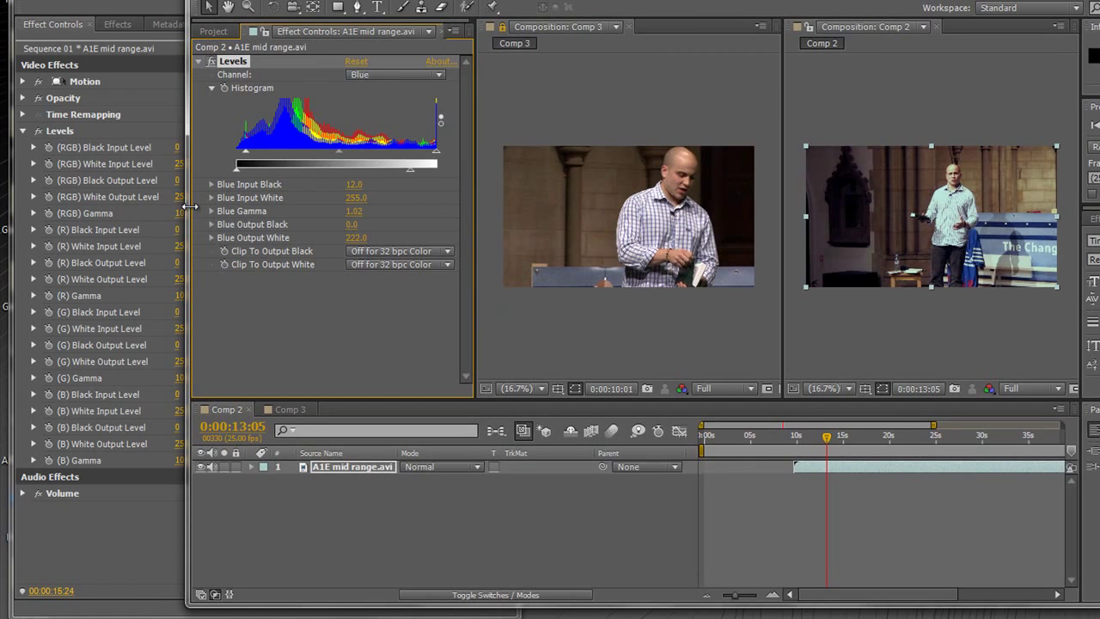
{"action": "left_click_drag", "start_coordinate": [183, 203], "coordinate": [526, 202]}
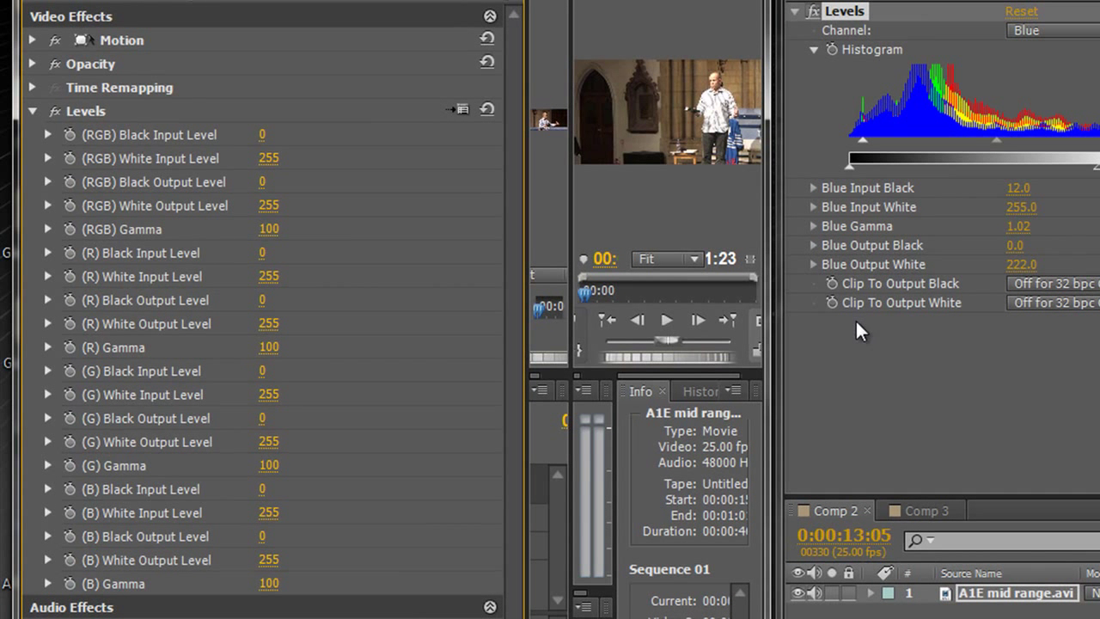
Step: In Premiere Pro's Levels effect, set (B) Black Input Level to 12, (B) Gamma to 102 and (B) White Output Level to 222
{"action": "left_click", "coordinate": [263, 489]}
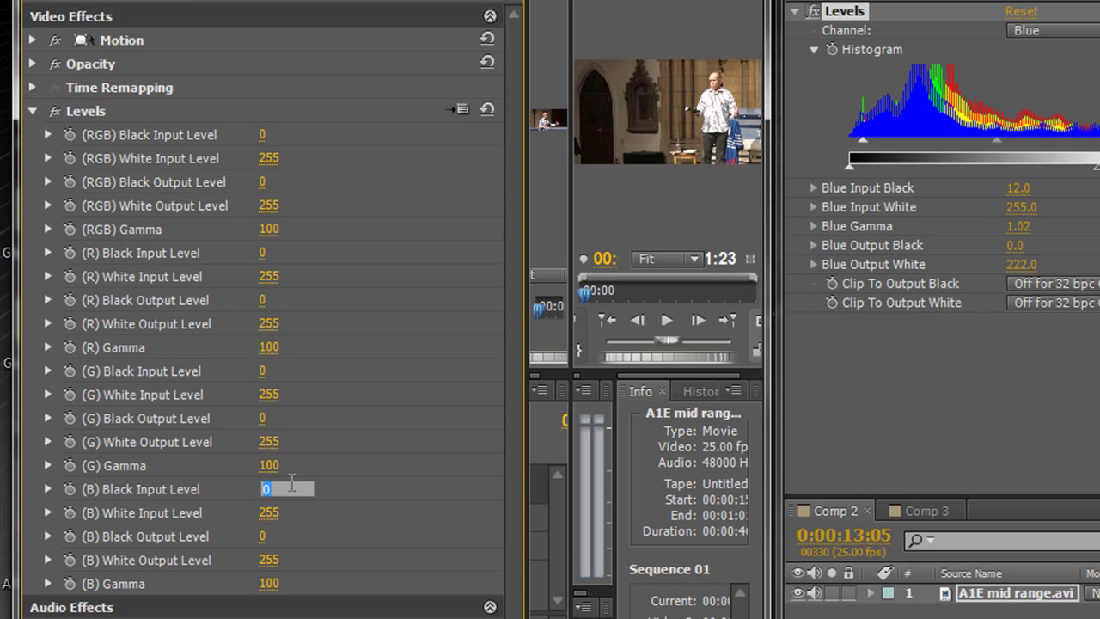
{"action": "type", "text": "12"}
{"action": "left_click", "coordinate": [271, 585]}
{"action": "type", "text": "1"}
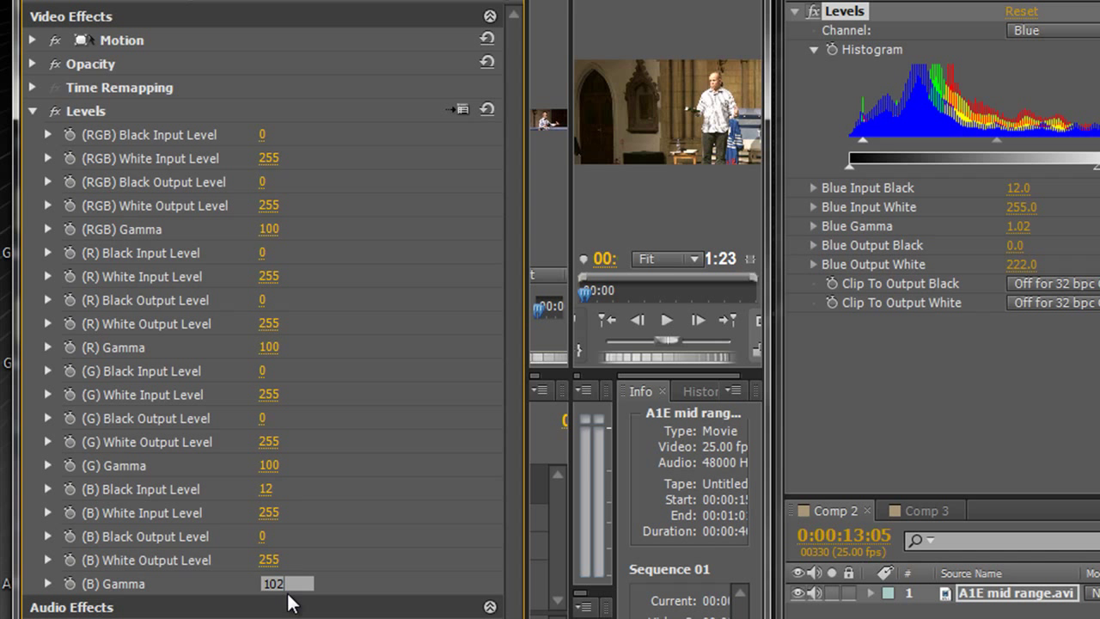
{"action": "type", "text": "02"}
{"action": "key", "text": "Return"}
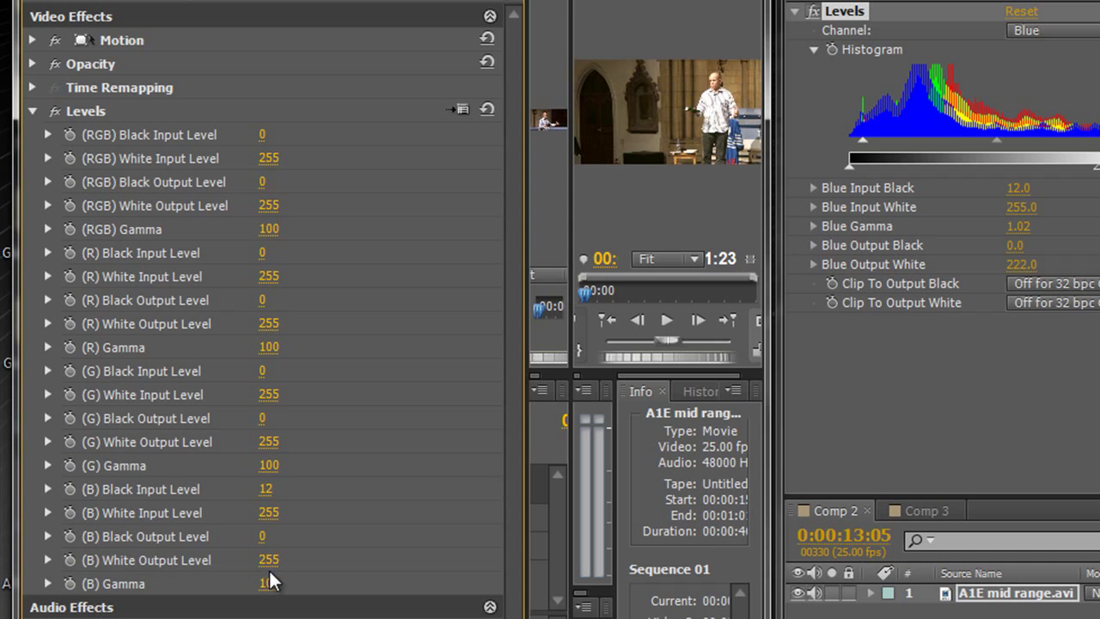
{"action": "left_click", "coordinate": [269, 560]}
{"action": "type", "text": "222"}
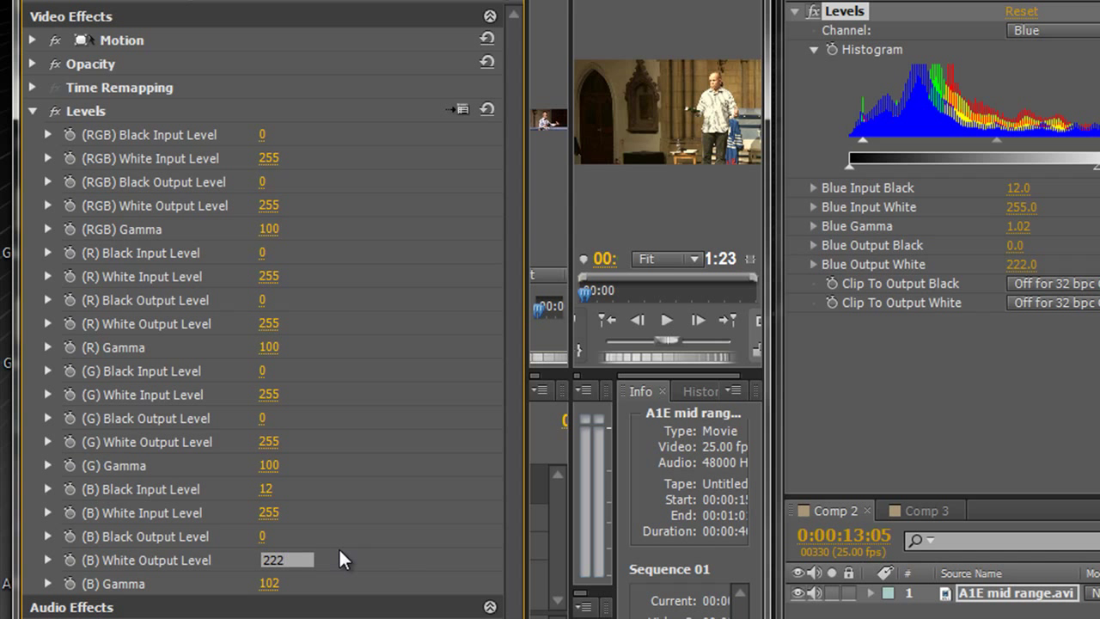
{"action": "key", "text": "Return"}
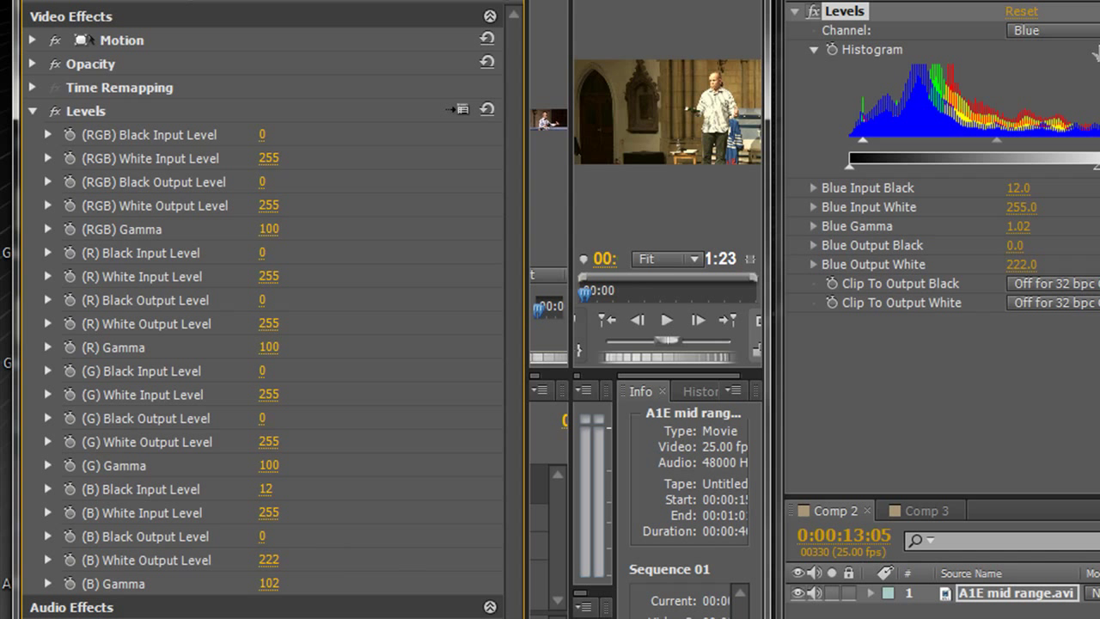
Step: Show the Red channel values of the Levels effect on the After Effects layer
{"action": "left_click", "coordinate": [1057, 30]}
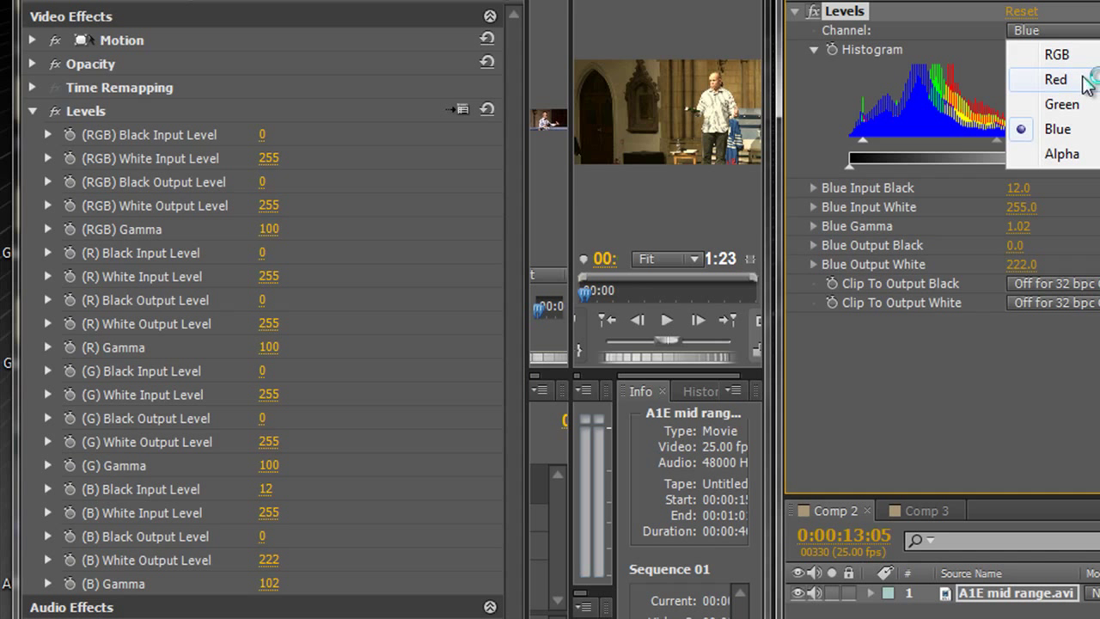
{"action": "left_click", "coordinate": [1023, 79]}
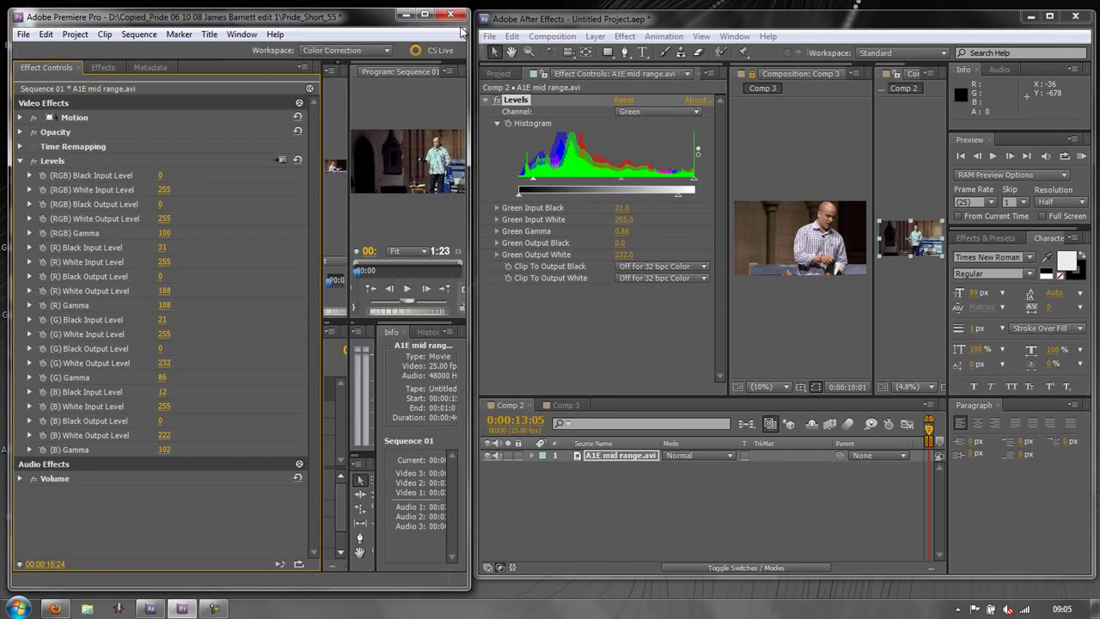
Step: Maximize the Premiere Pro window and narrow the effect controls area to make room for the reference monitor and timeline
{"action": "left_click", "coordinate": [426, 16]}
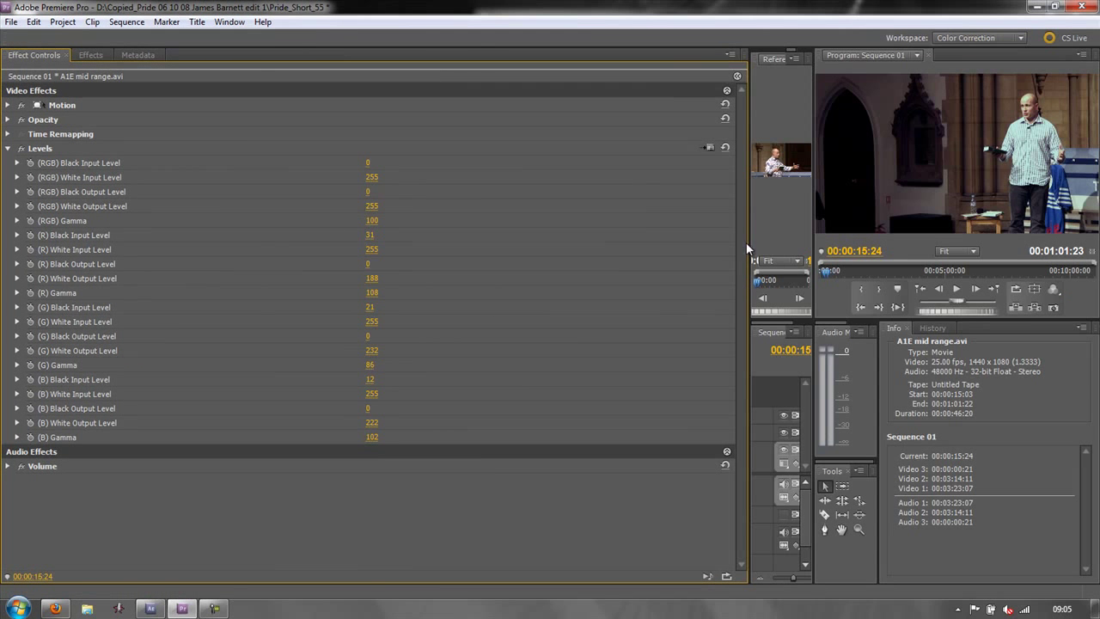
{"action": "left_click_drag", "start_coordinate": [749, 243], "coordinate": [241, 246]}
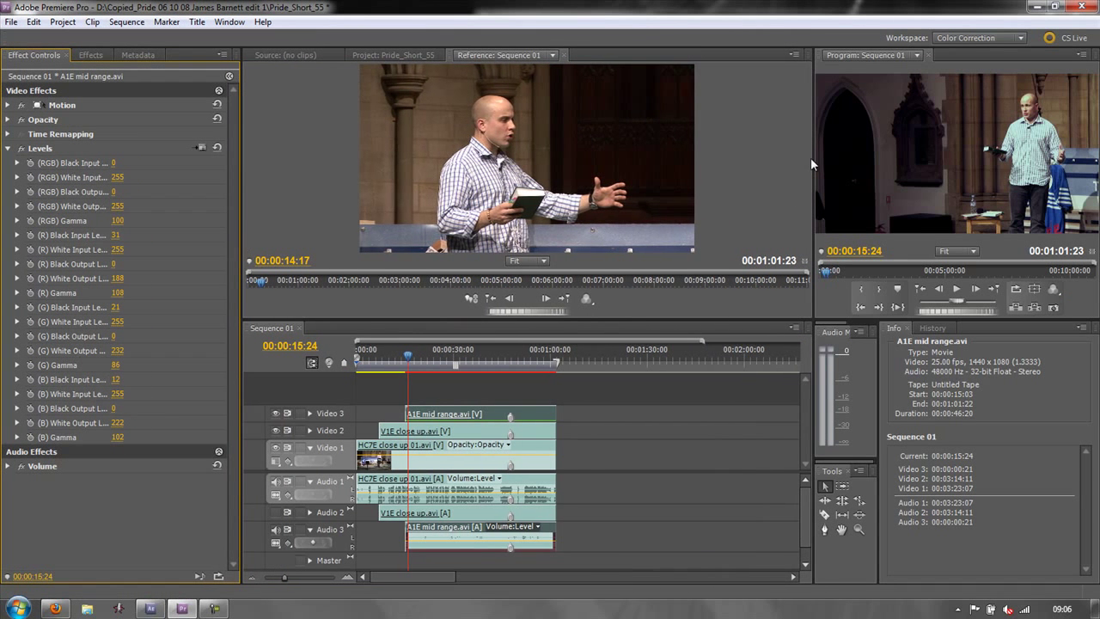
Step: Reset the Color Correction workspace to its original layout and dock the Reference monitor in the Source monitor's group beside the Program monitor
{"action": "left_click", "coordinate": [1021, 39]}
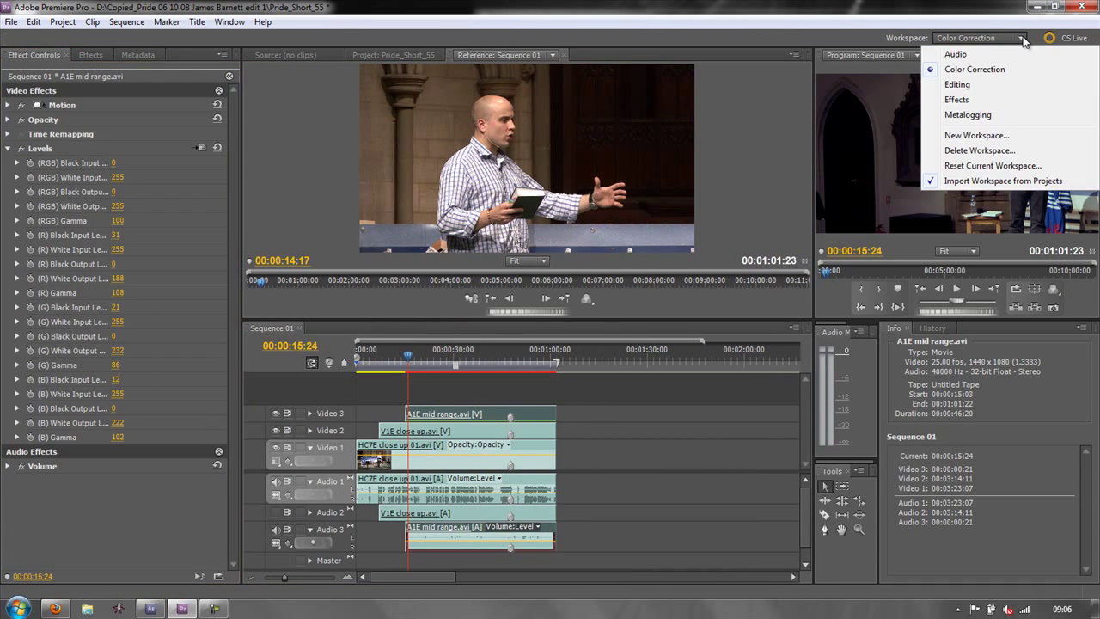
{"action": "left_click", "coordinate": [988, 166]}
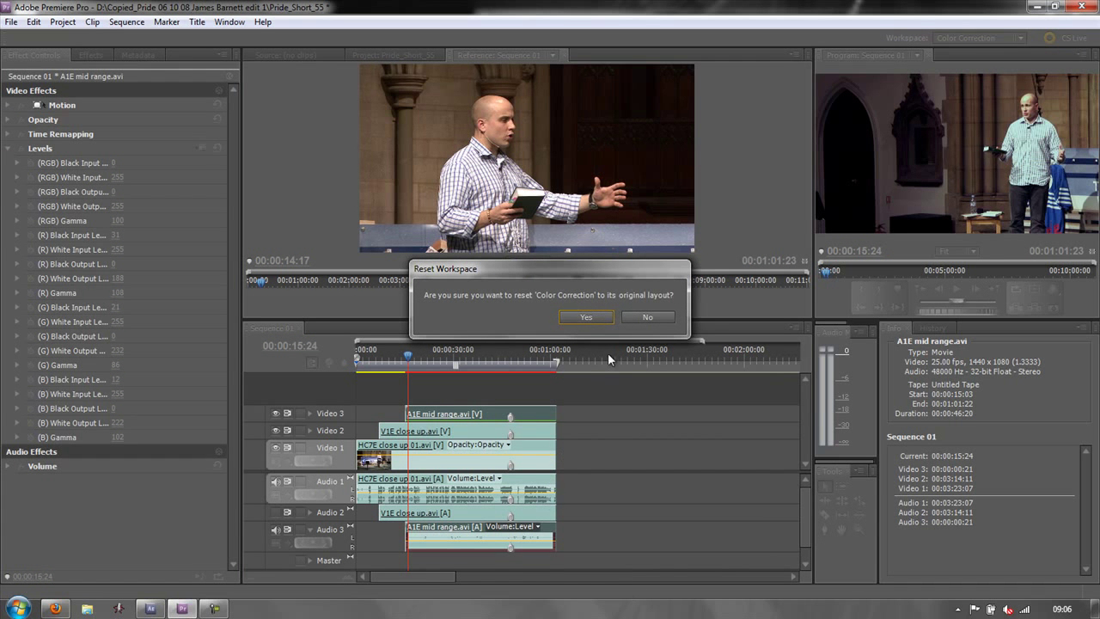
{"action": "left_click", "coordinate": [599, 316]}
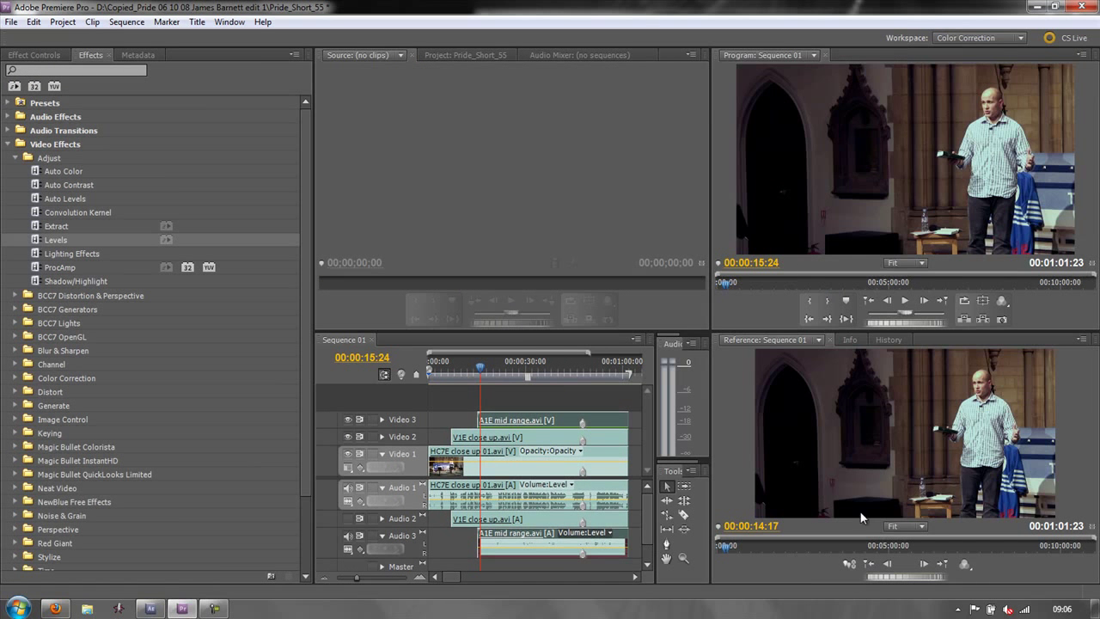
{"action": "left_click_drag", "start_coordinate": [715, 340], "coordinate": [477, 159]}
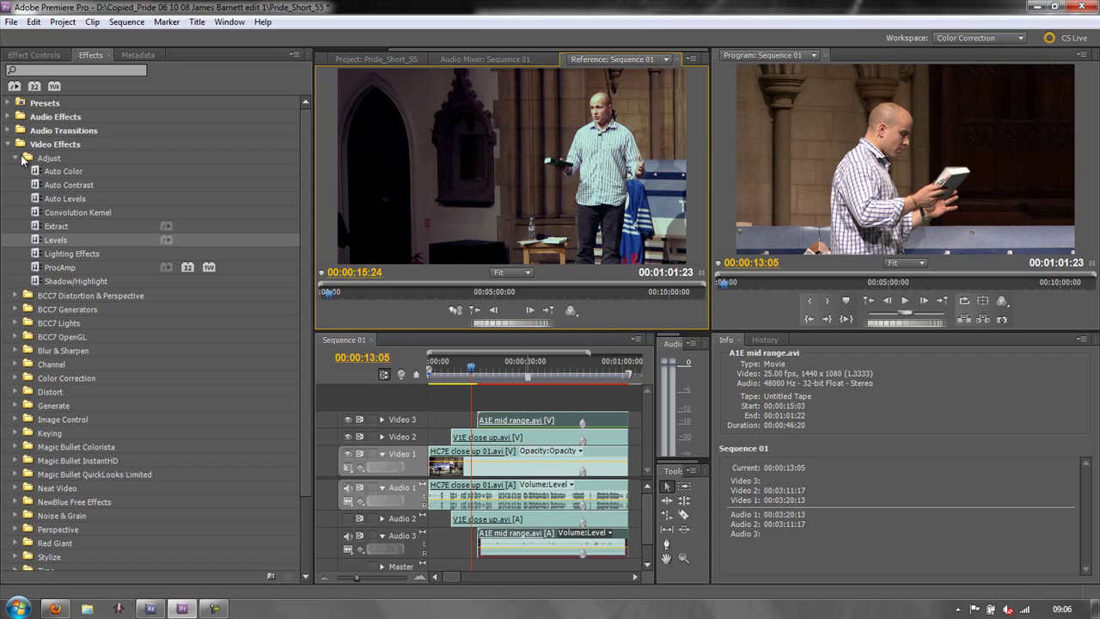
Step: Show the effect settings of A1E mid range.avi and toggle Levels off and on to compare it with the close-up
{"action": "left_click", "coordinate": [34, 54]}
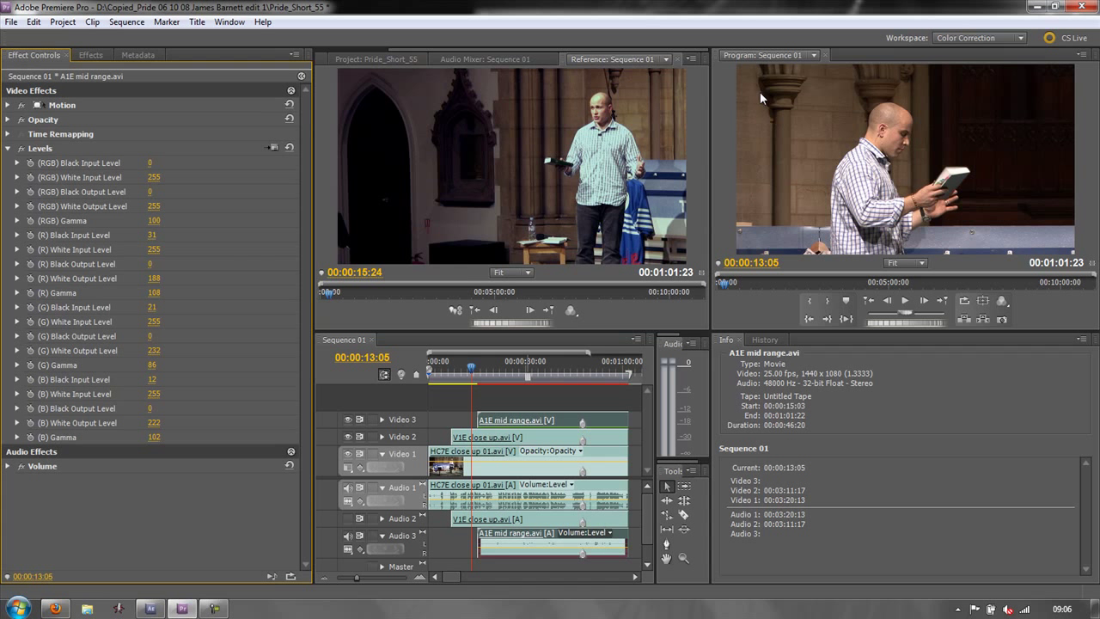
{"action": "left_click", "coordinate": [21, 149]}
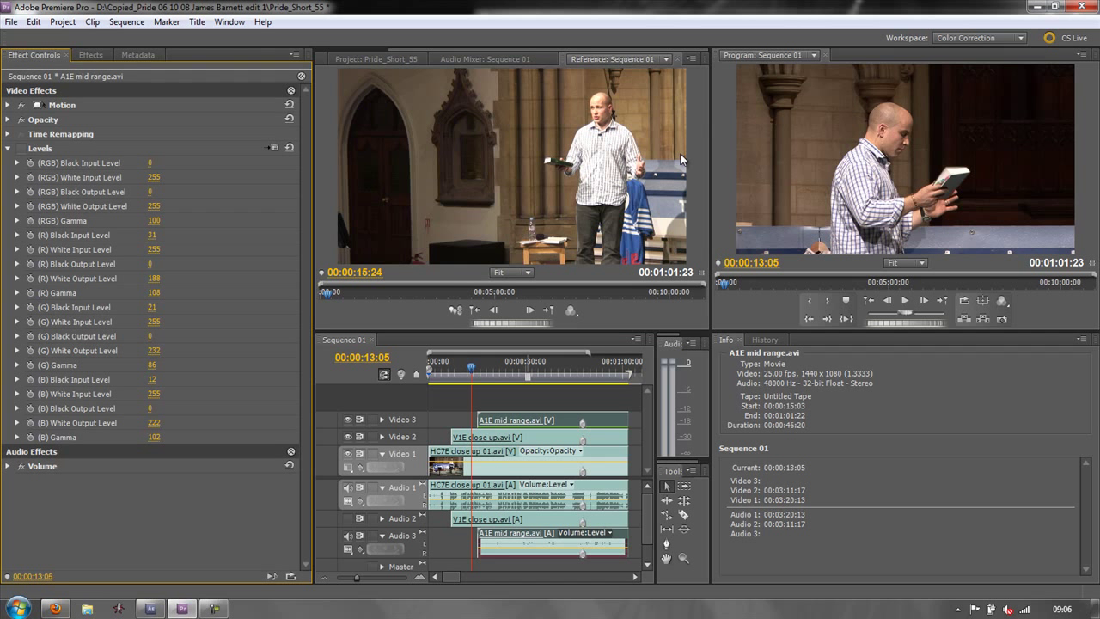
{"action": "left_click", "coordinate": [20, 148]}
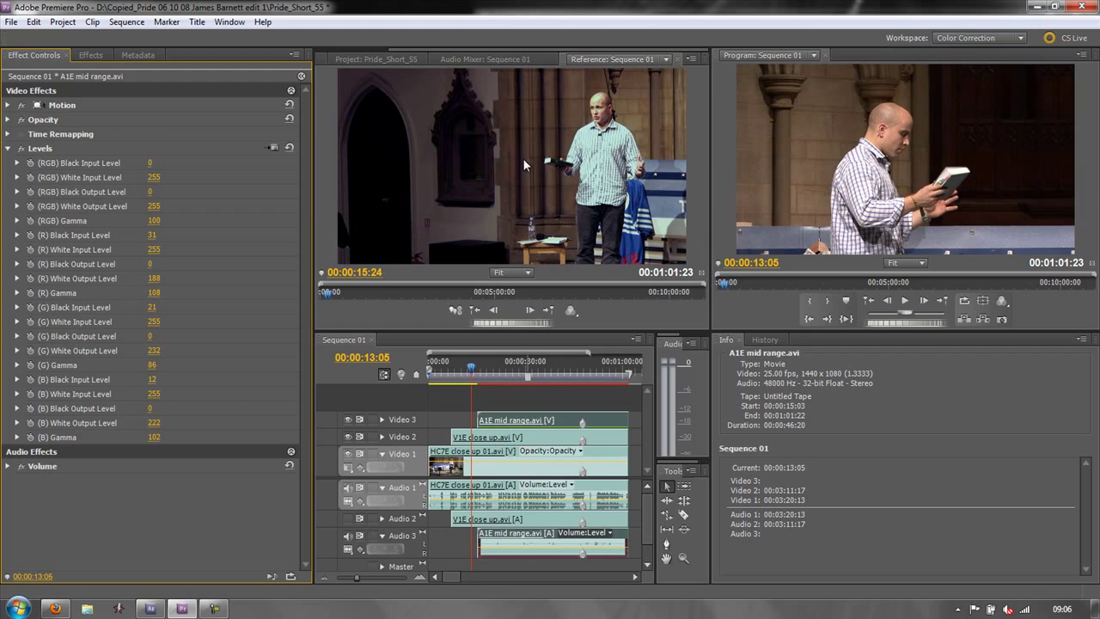
Step: Switch to After Effects, make the Lindisfarne.jpg layer in Comp 3 visible and close the locked composition viewer
{"action": "left_click", "coordinate": [1036, 6]}
{"action": "left_click", "coordinate": [1048, 17]}
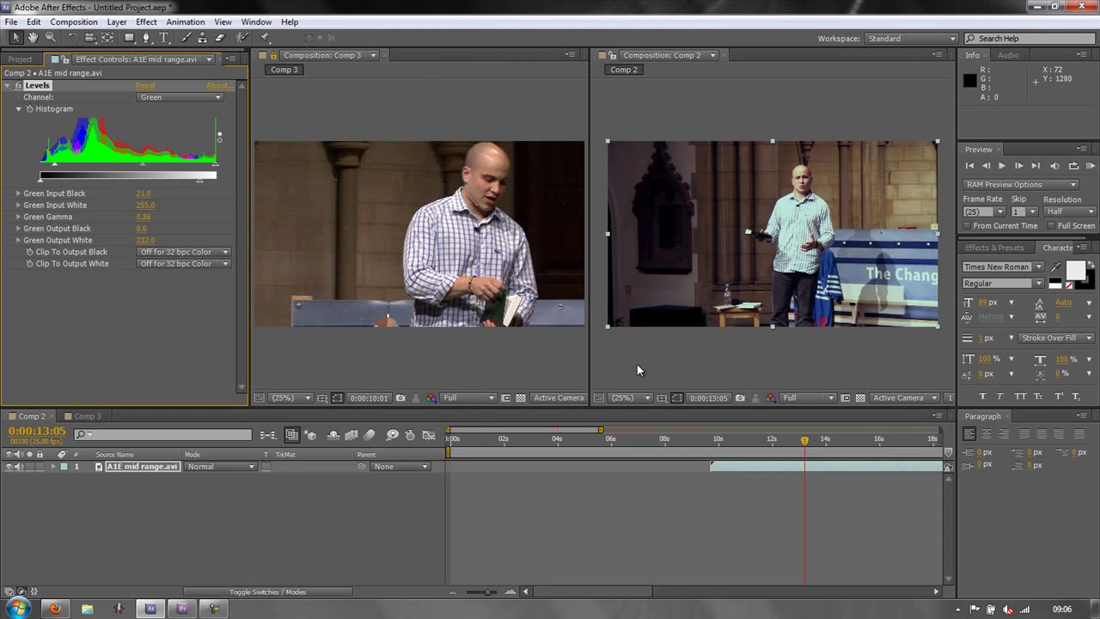
{"action": "left_click", "coordinate": [770, 398]}
{"action": "left_click", "coordinate": [778, 406]}
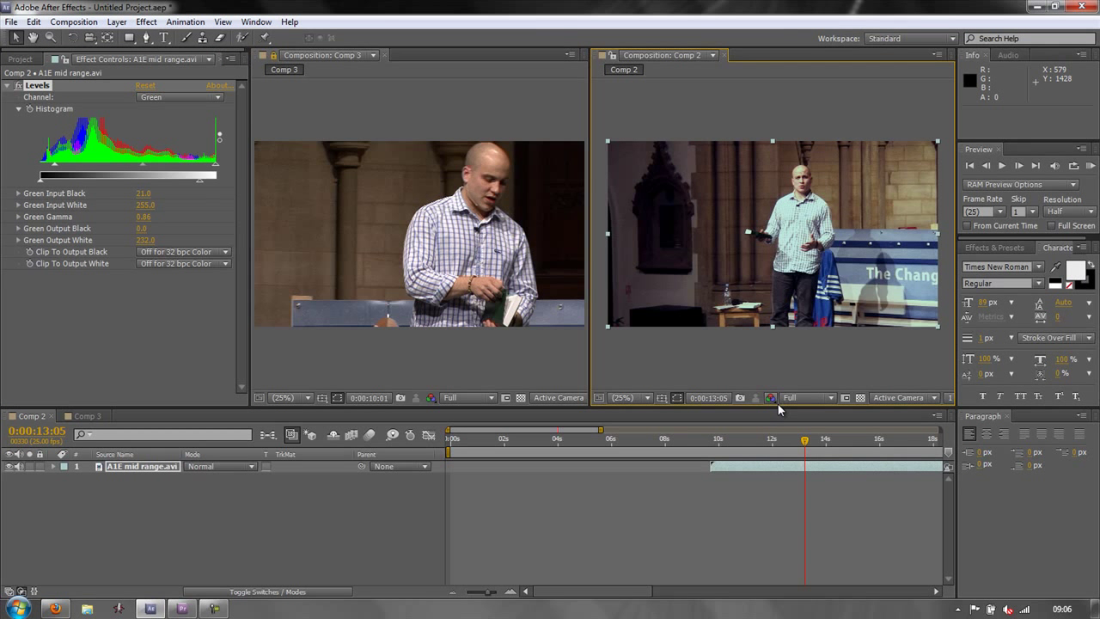
{"action": "left_click", "coordinate": [87, 416]}
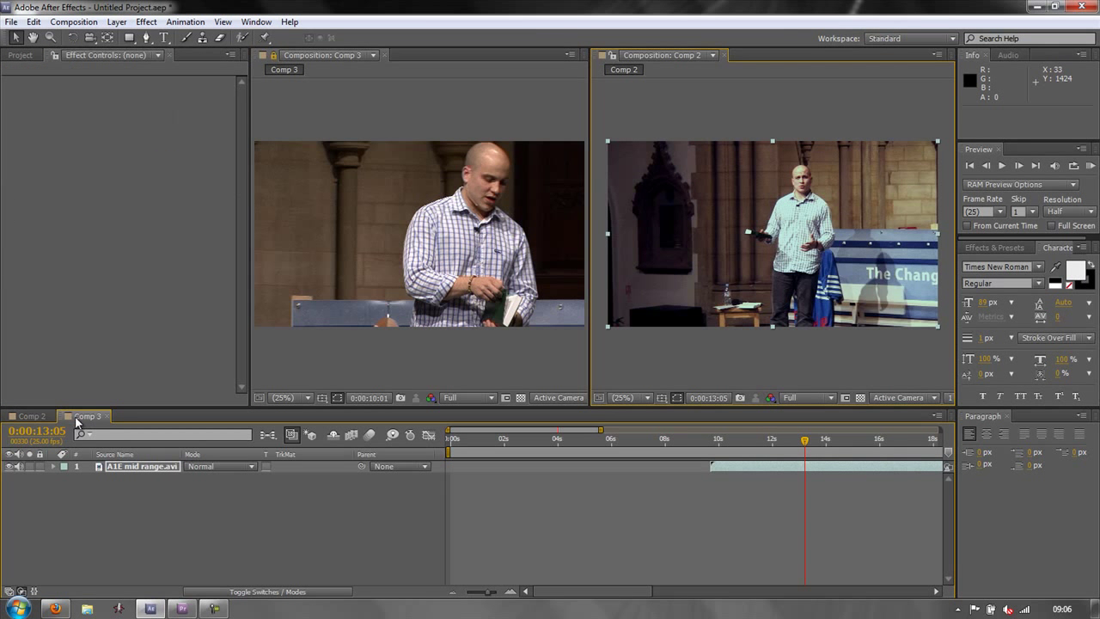
{"action": "left_click", "coordinate": [9, 466]}
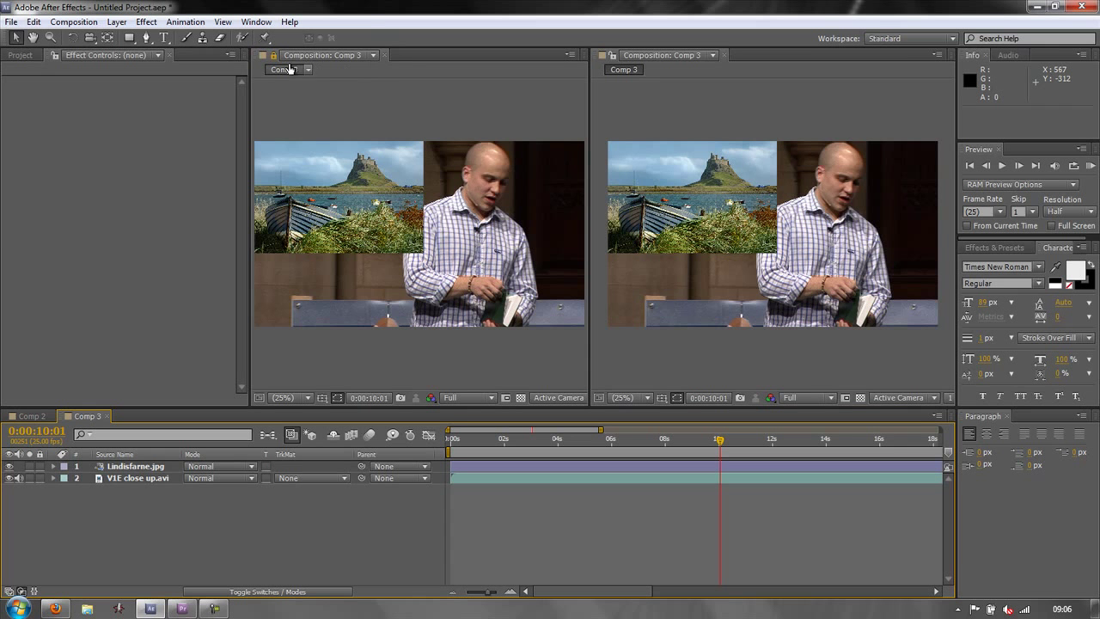
{"action": "left_click", "coordinate": [385, 54]}
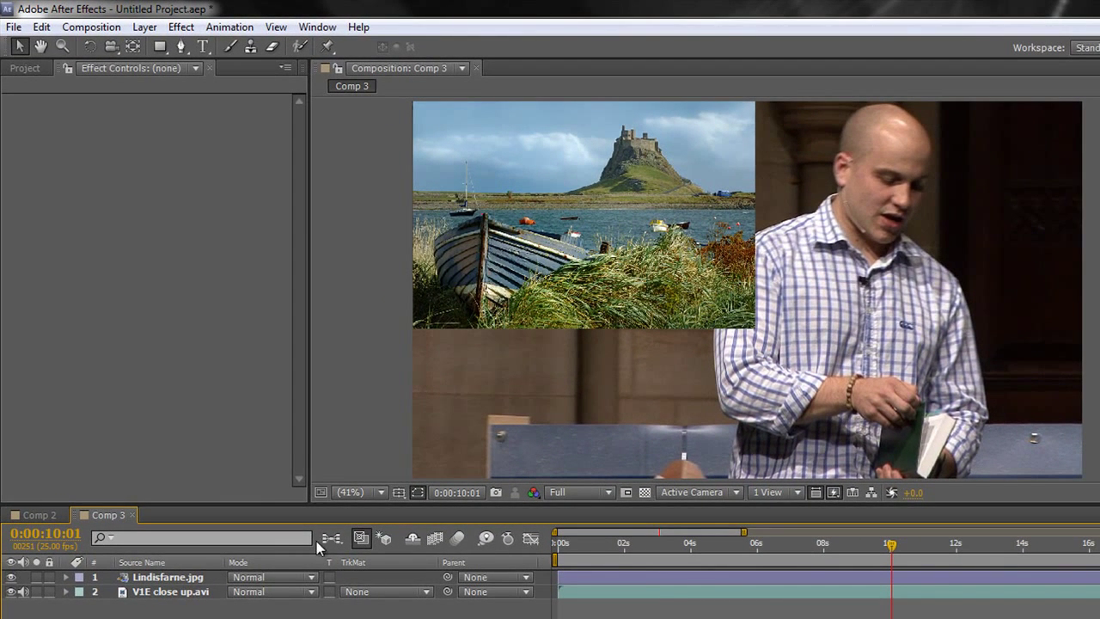
Step: Apply the Levels effect to the Lindisfarne.jpg layer
{"action": "left_click", "coordinate": [164, 580]}
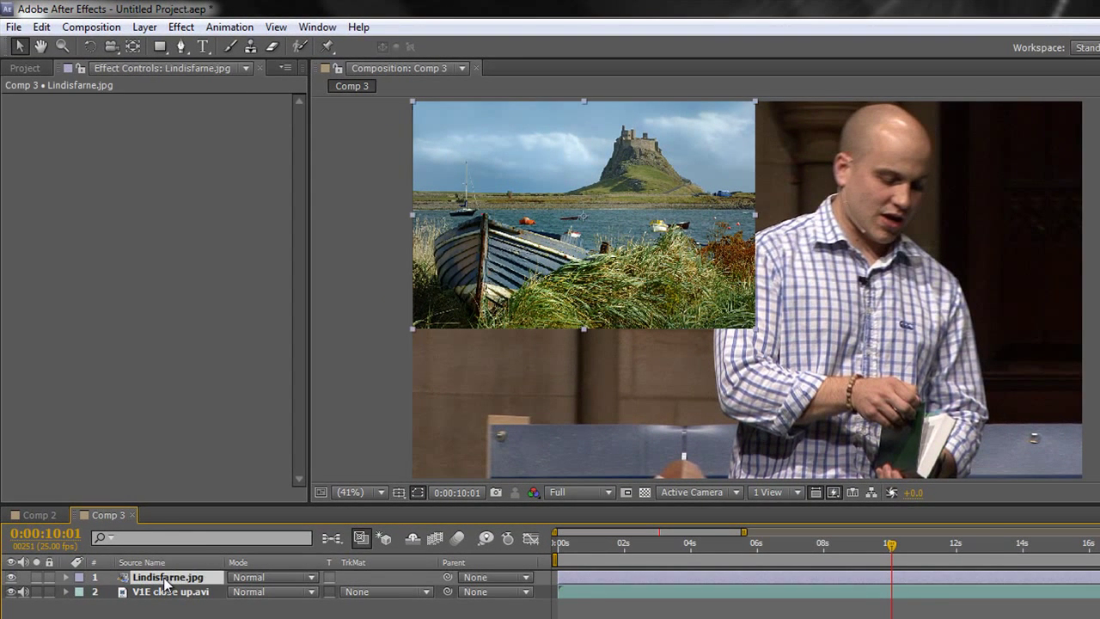
{"action": "left_click", "coordinate": [182, 28]}
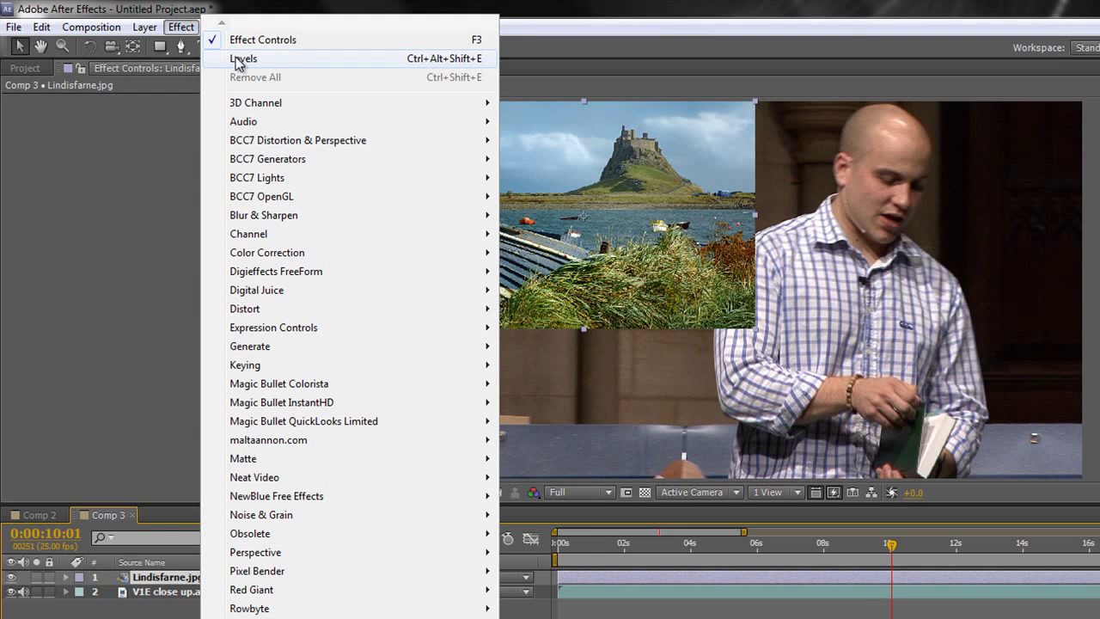
{"action": "left_click", "coordinate": [240, 60]}
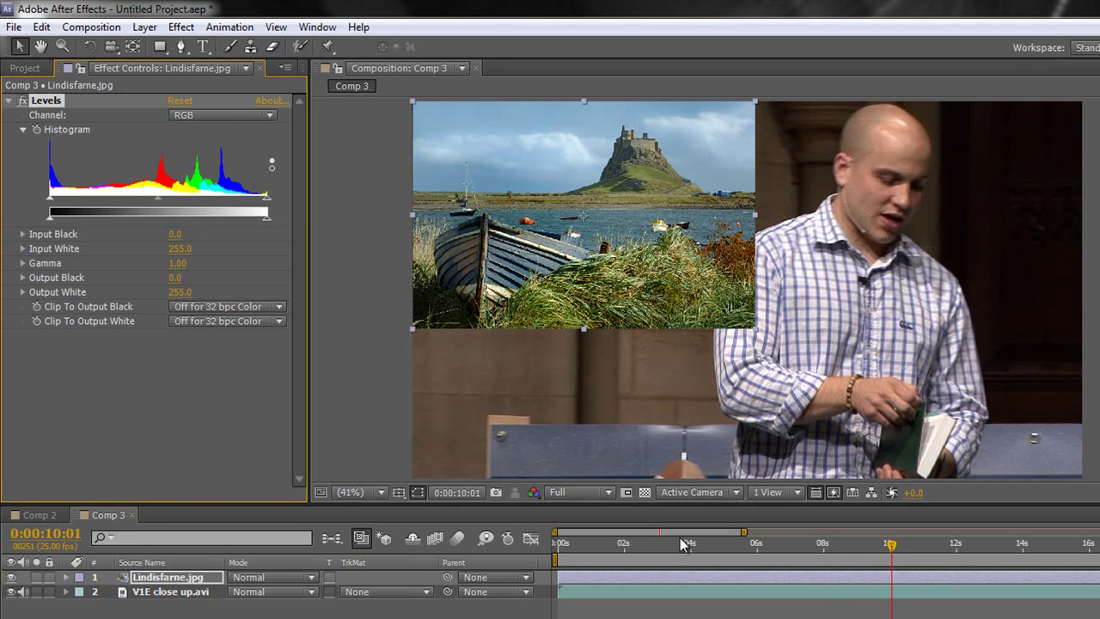
Step: Viewing only the red channel, set the image's Red Input Black to 18, Red Input White to 251 and Red Gamma to about 0.81
{"action": "left_click", "coordinate": [269, 117]}
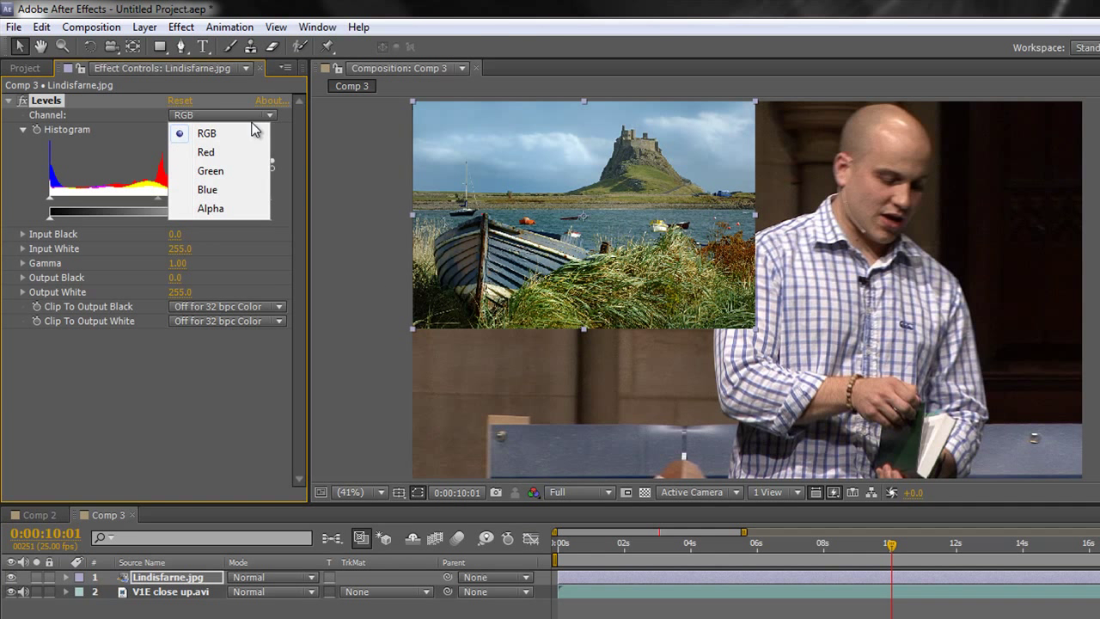
{"action": "left_click", "coordinate": [222, 153]}
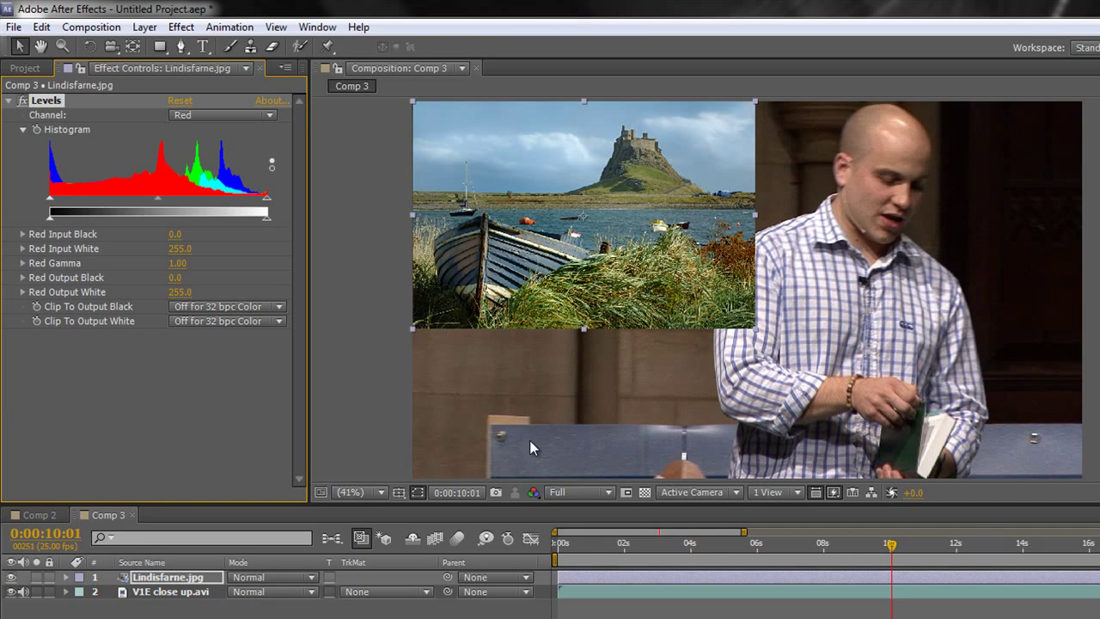
{"action": "key", "text": "alt+1"}
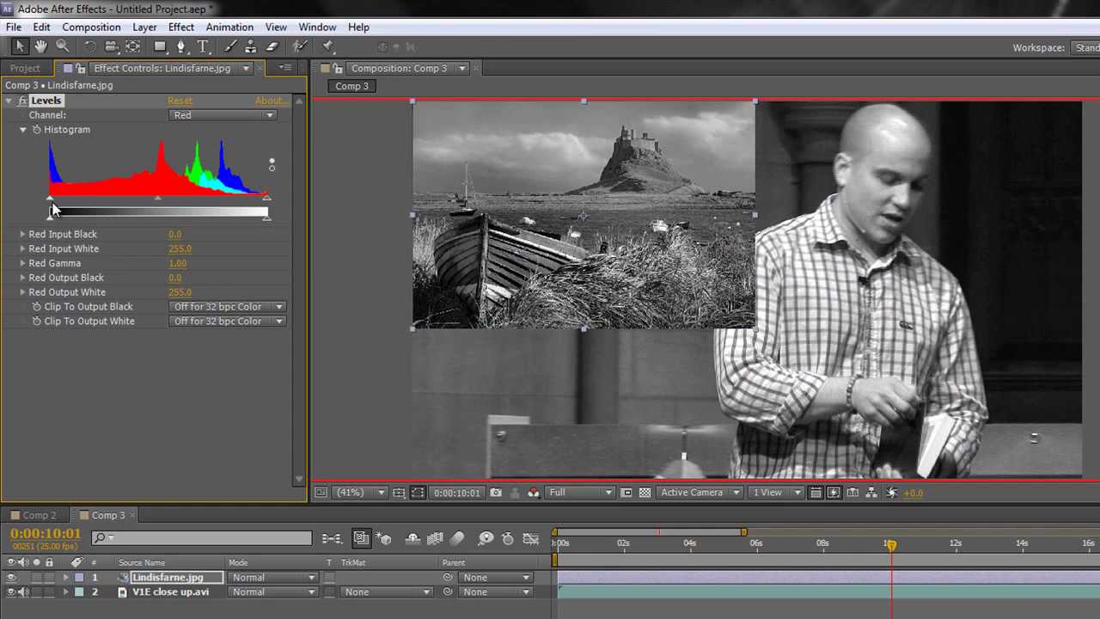
{"action": "left_click_drag", "start_coordinate": [52, 204], "coordinate": [65, 203]}
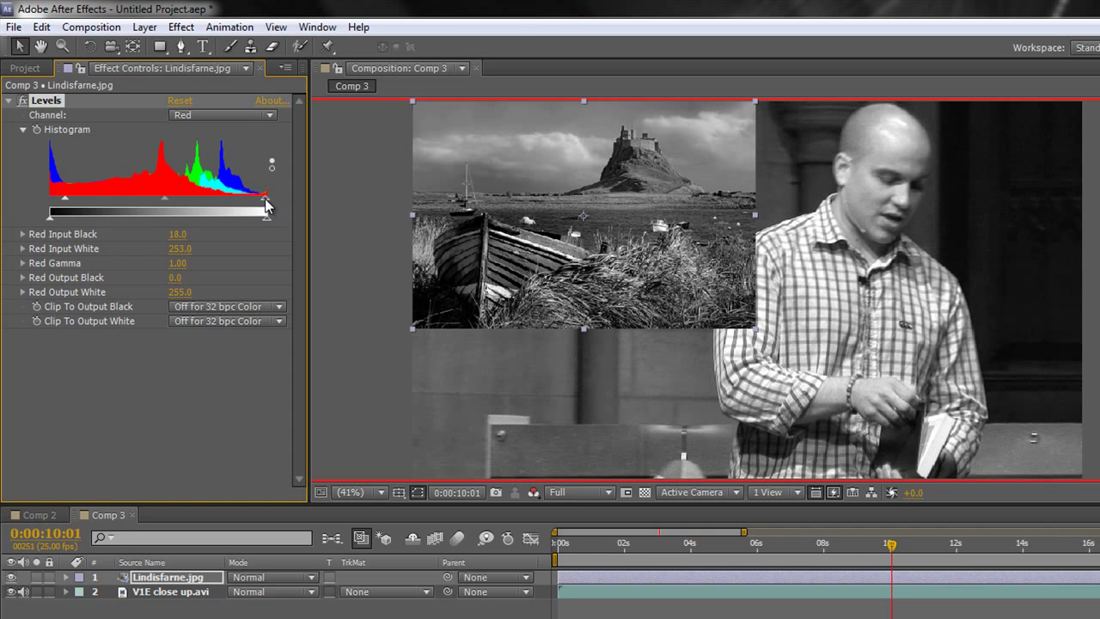
{"action": "left_click_drag", "start_coordinate": [266, 204], "coordinate": [263, 205]}
{"action": "left_click_drag", "start_coordinate": [164, 200], "coordinate": [180, 203]}
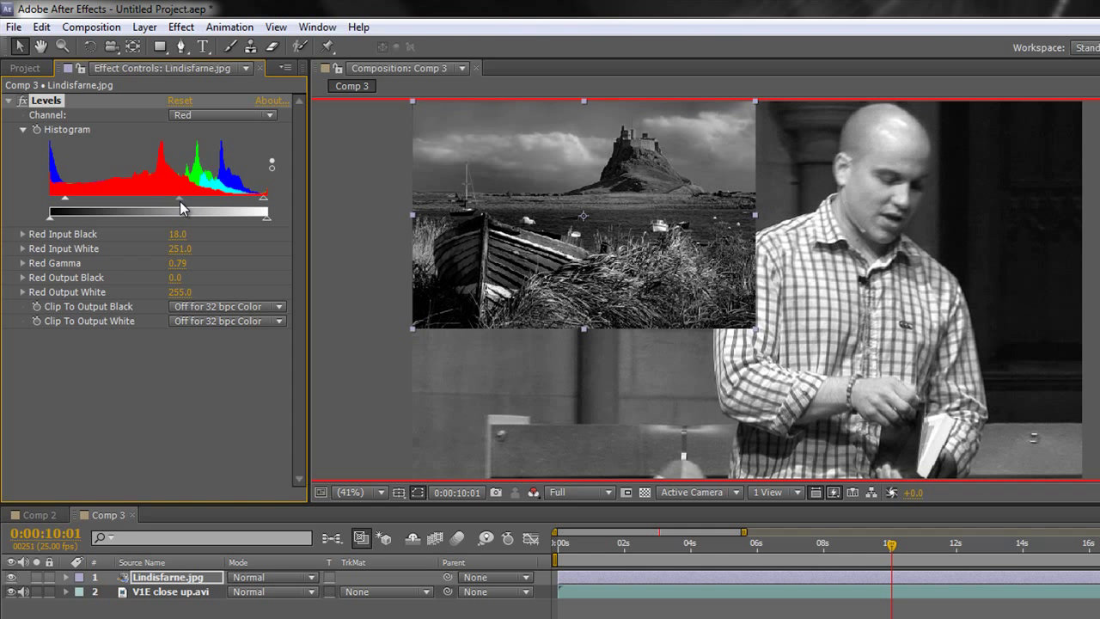
Step: Viewing only the green channel, set the image's Green Input Black to 16, Green Input White to 247 and Green Gamma to 0.67
{"action": "left_click", "coordinate": [269, 115]}
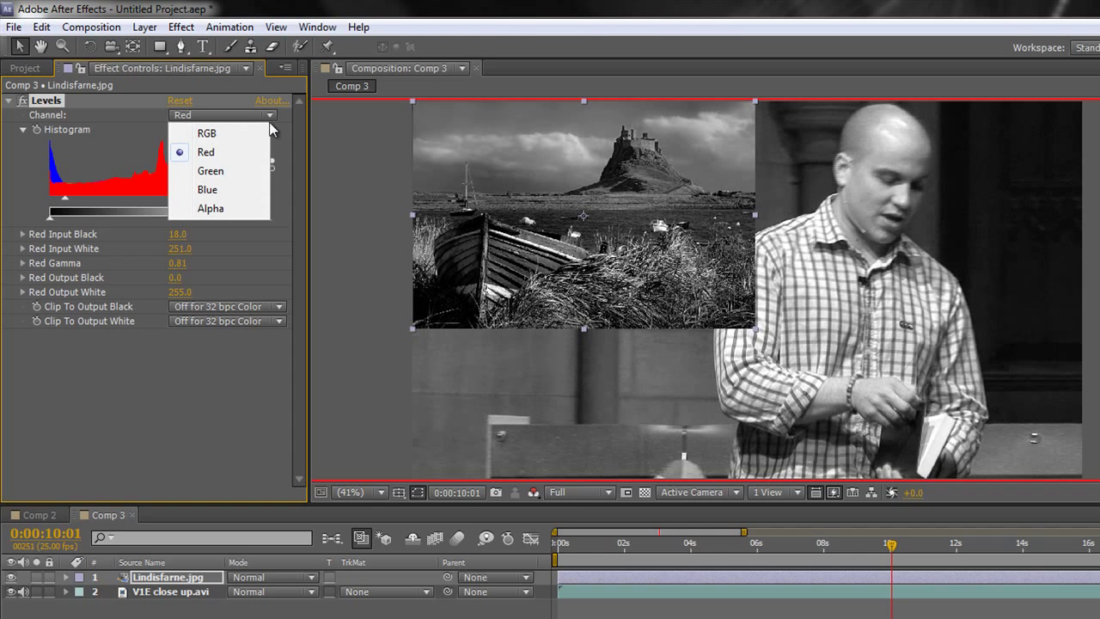
{"action": "left_click", "coordinate": [222, 171]}
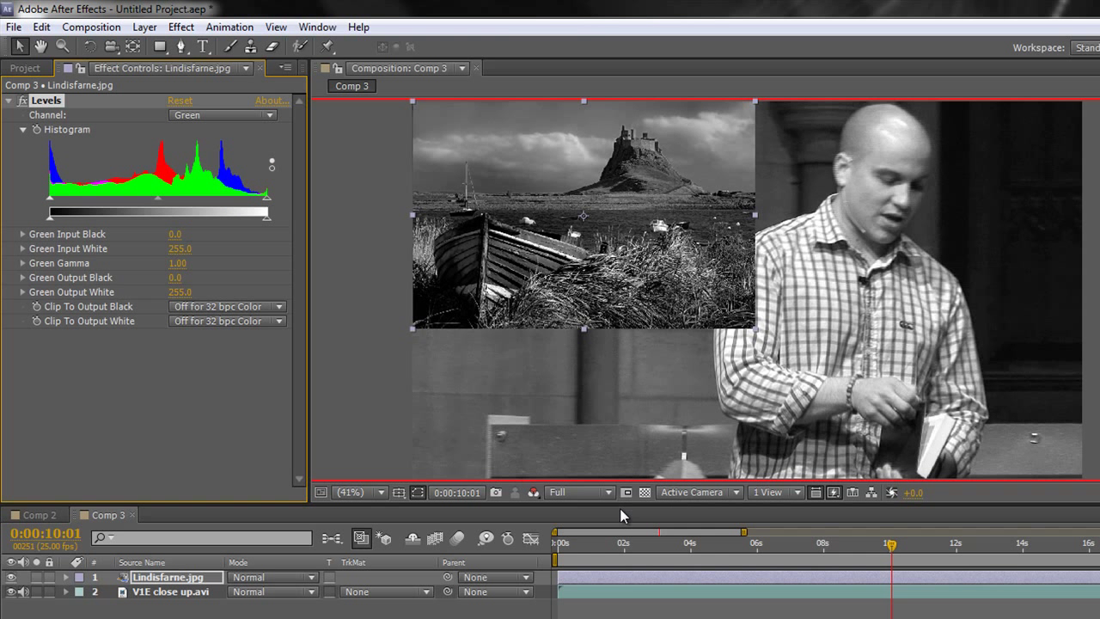
{"action": "key", "text": "alt+2"}
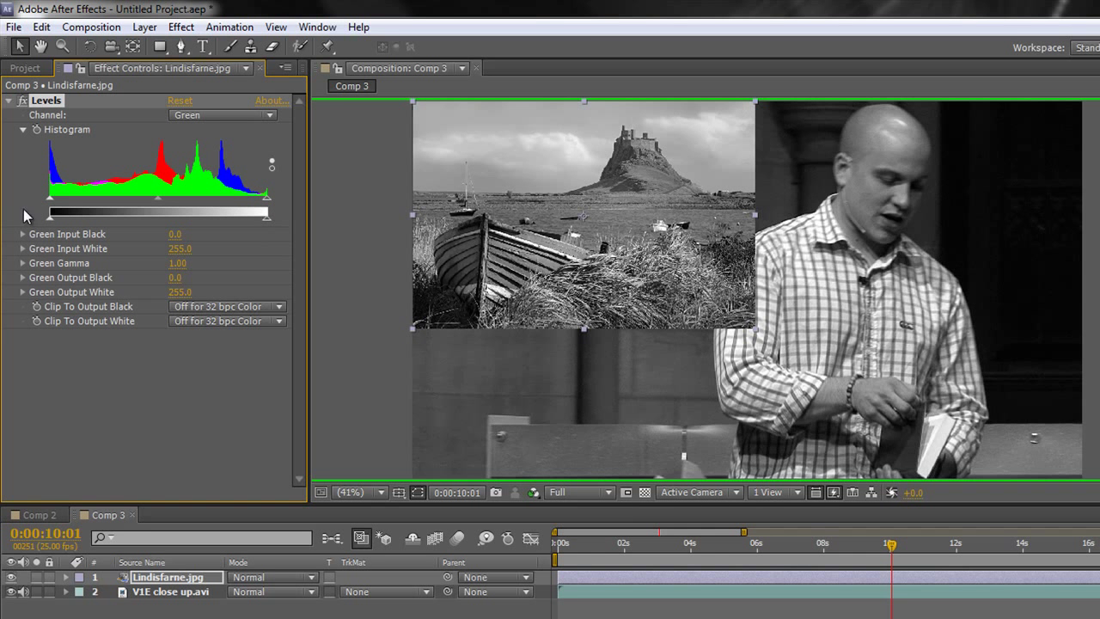
{"action": "left_click_drag", "start_coordinate": [50, 199], "coordinate": [63, 201]}
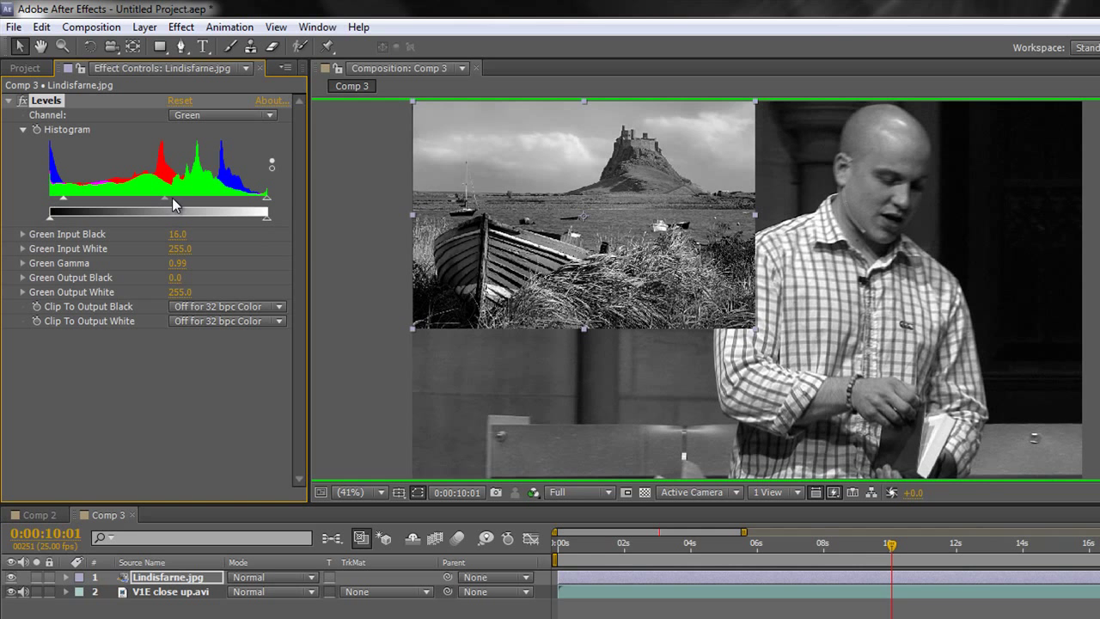
{"action": "left_click_drag", "start_coordinate": [172, 198], "coordinate": [182, 200]}
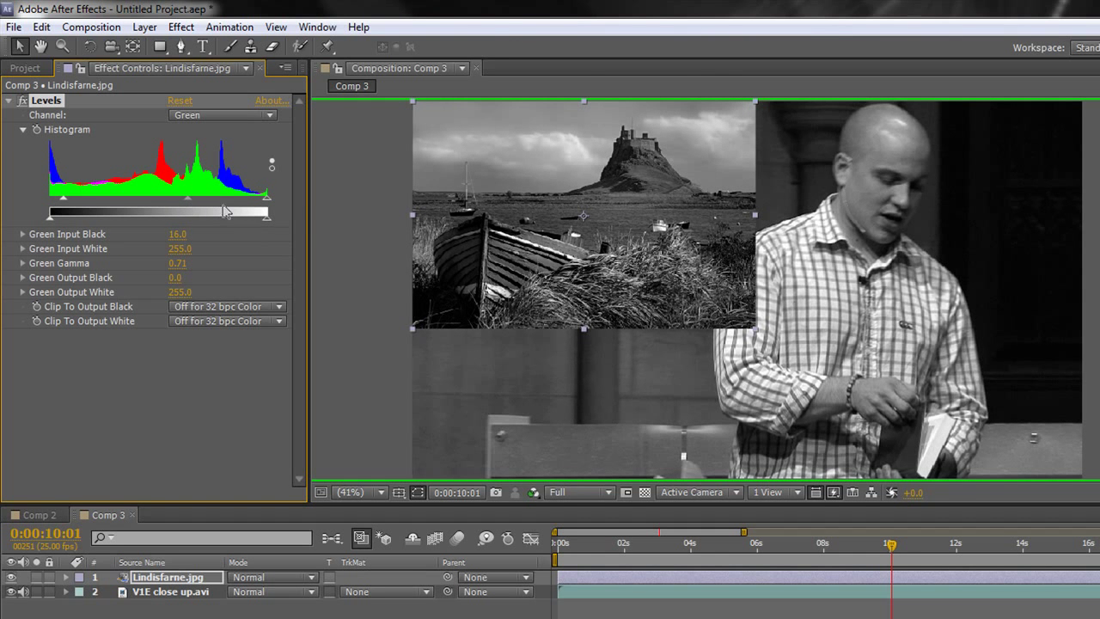
{"action": "left_click_drag", "start_coordinate": [192, 203], "coordinate": [194, 204]}
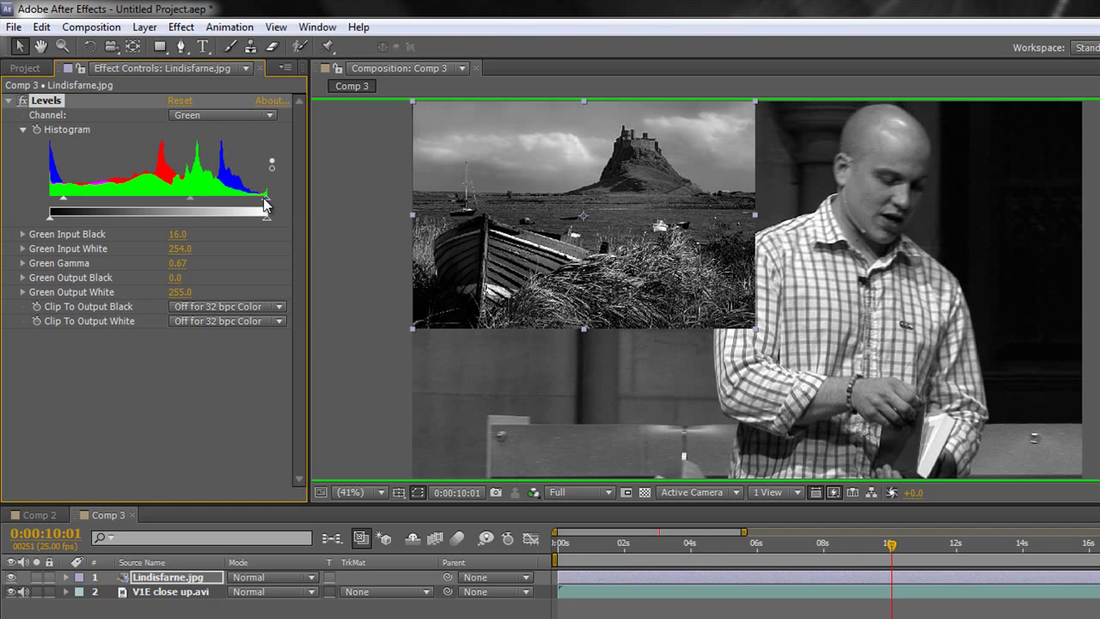
{"action": "left_click_drag", "start_coordinate": [267, 198], "coordinate": [261, 200]}
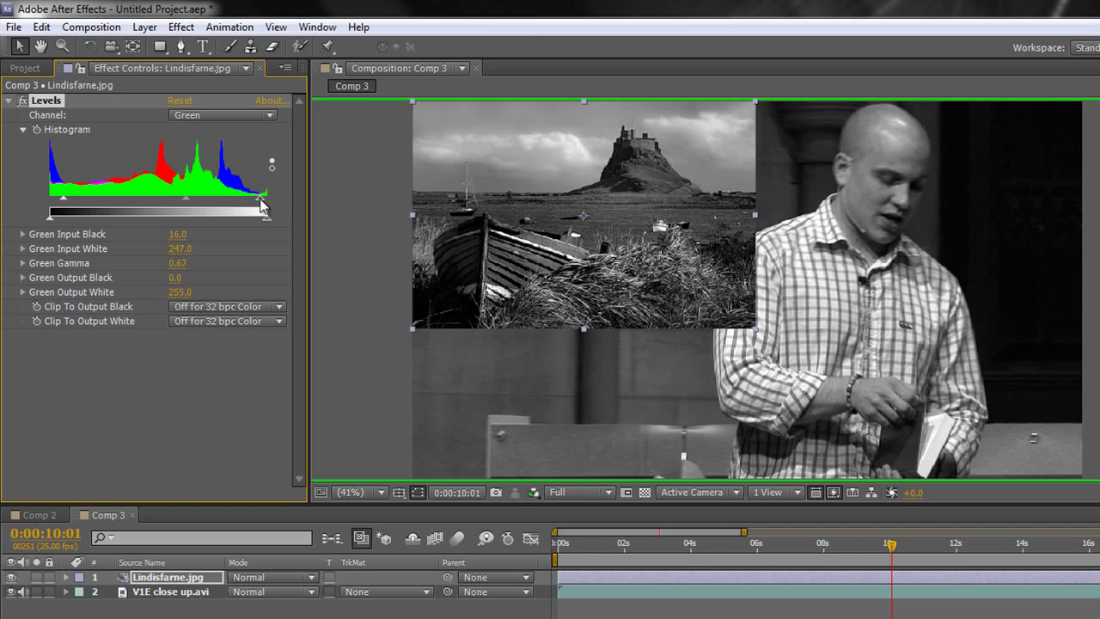
Step: Viewing only the blue channel, set the image's Blue Input Black to 8 and Blue Gamma to 0.75, keeping Blue Input White at 255
{"action": "left_click", "coordinate": [269, 115]}
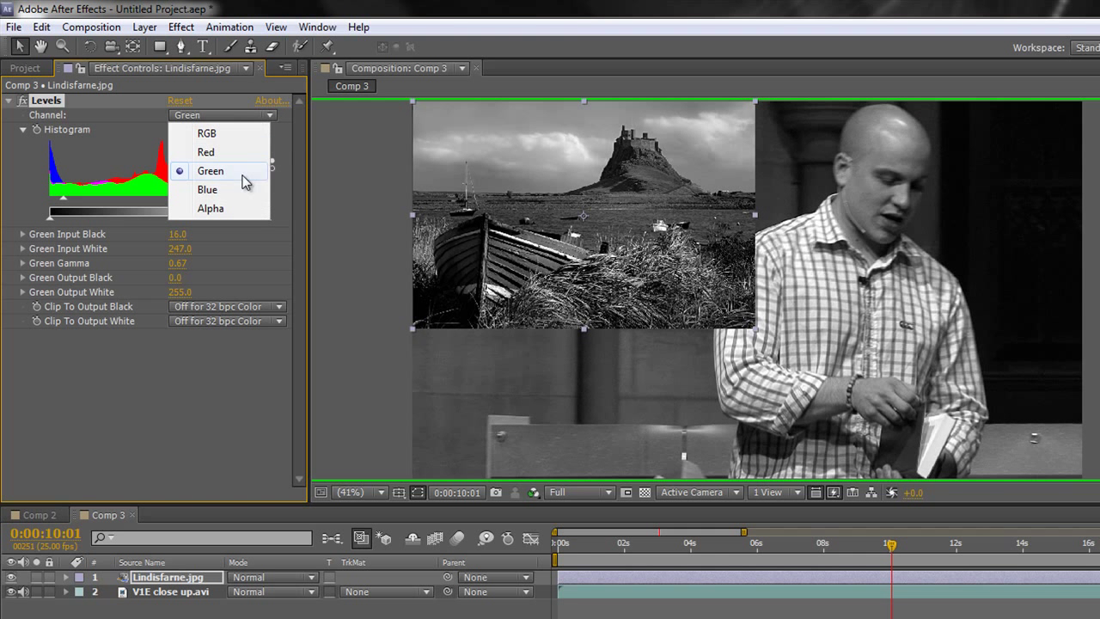
{"action": "left_click", "coordinate": [225, 190]}
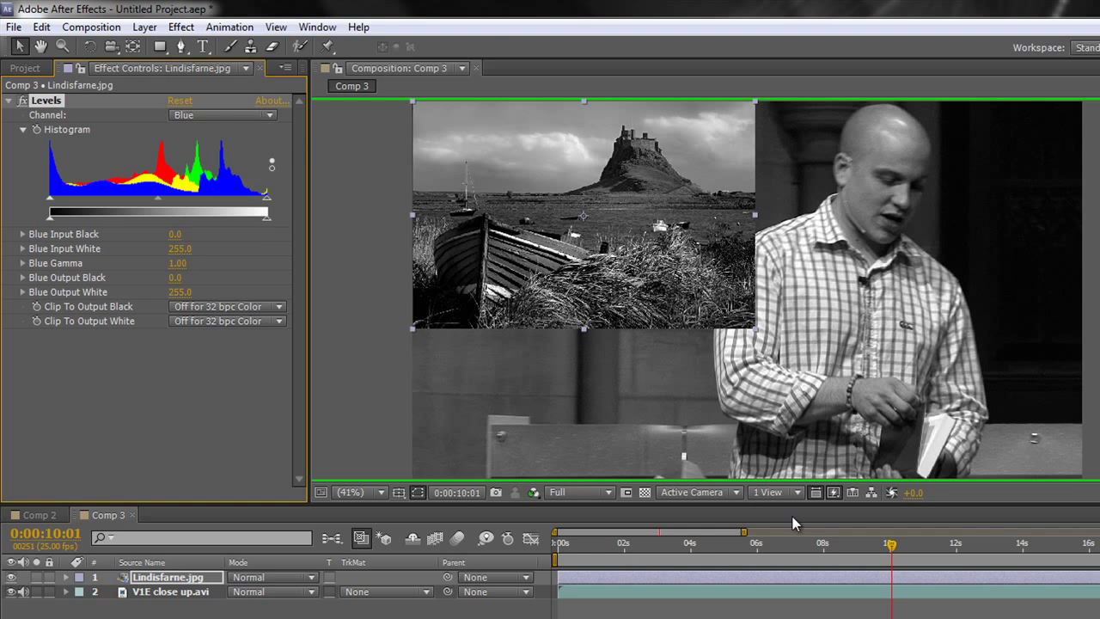
{"action": "key", "text": "alt+3"}
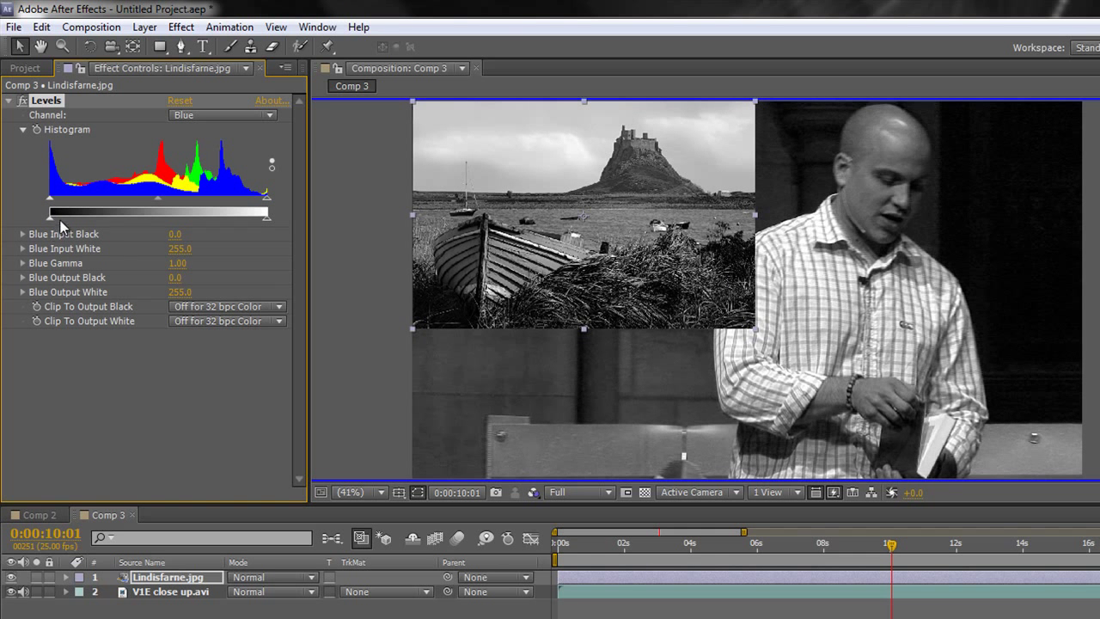
{"action": "left_click_drag", "start_coordinate": [53, 204], "coordinate": [59, 205]}
{"action": "left_click_drag", "start_coordinate": [161, 200], "coordinate": [183, 208]}
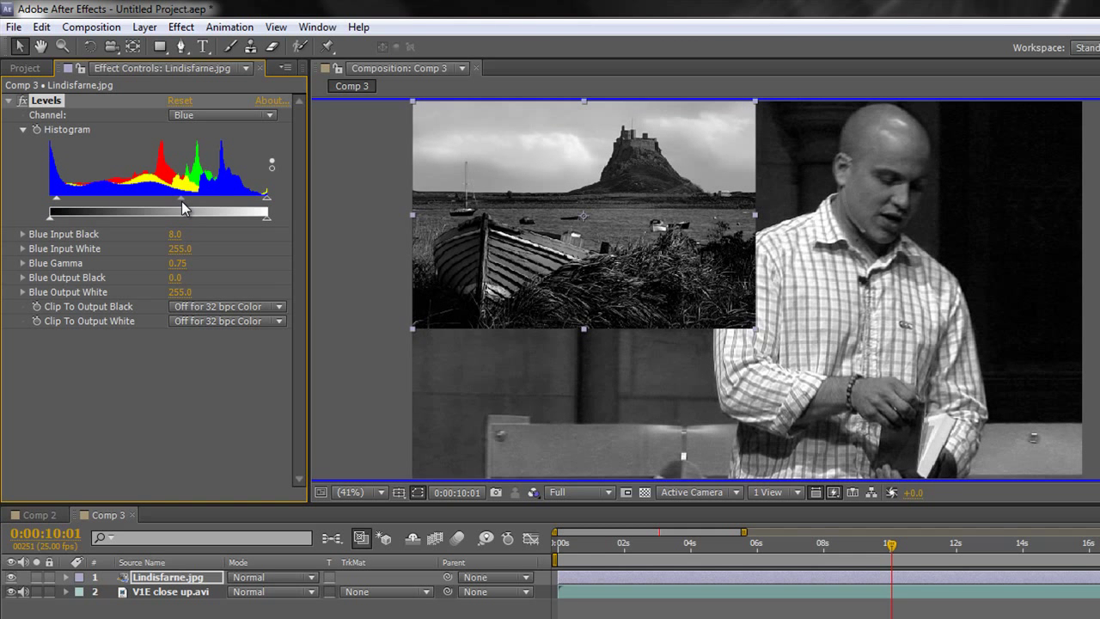
{"action": "left_click_drag", "start_coordinate": [266, 205], "coordinate": [280, 203]}
{"action": "left_click_drag", "start_coordinate": [182, 209], "coordinate": [180, 209]}
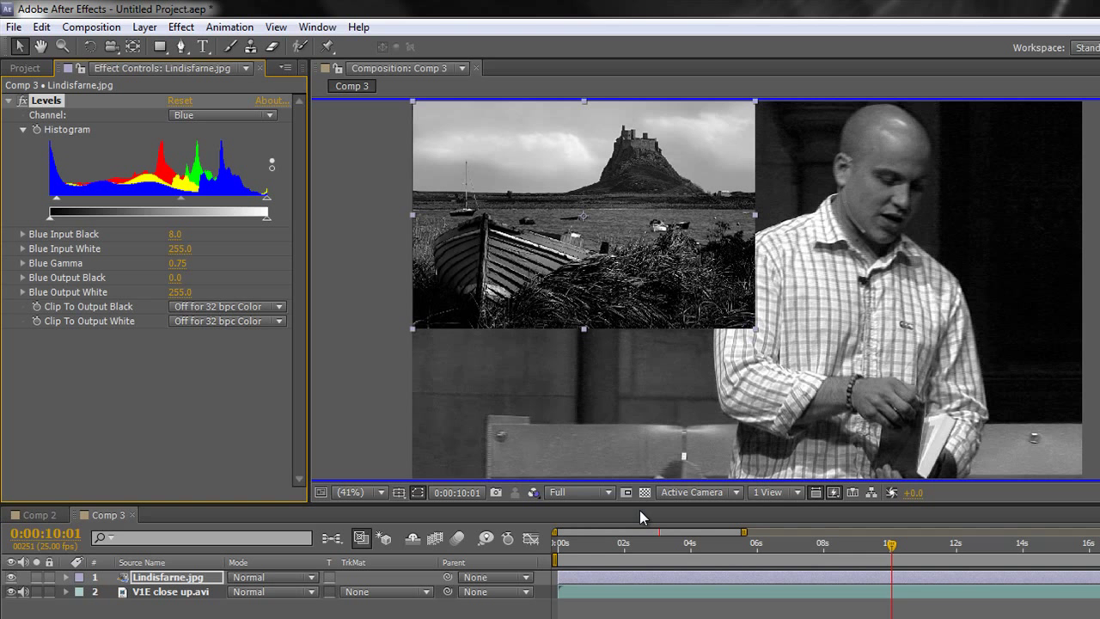
Step: Return the composition view to full colour and toggle Levels on Lindisfarne.jpg to compare the image before and after correction
{"action": "key", "text": "alt+3"}
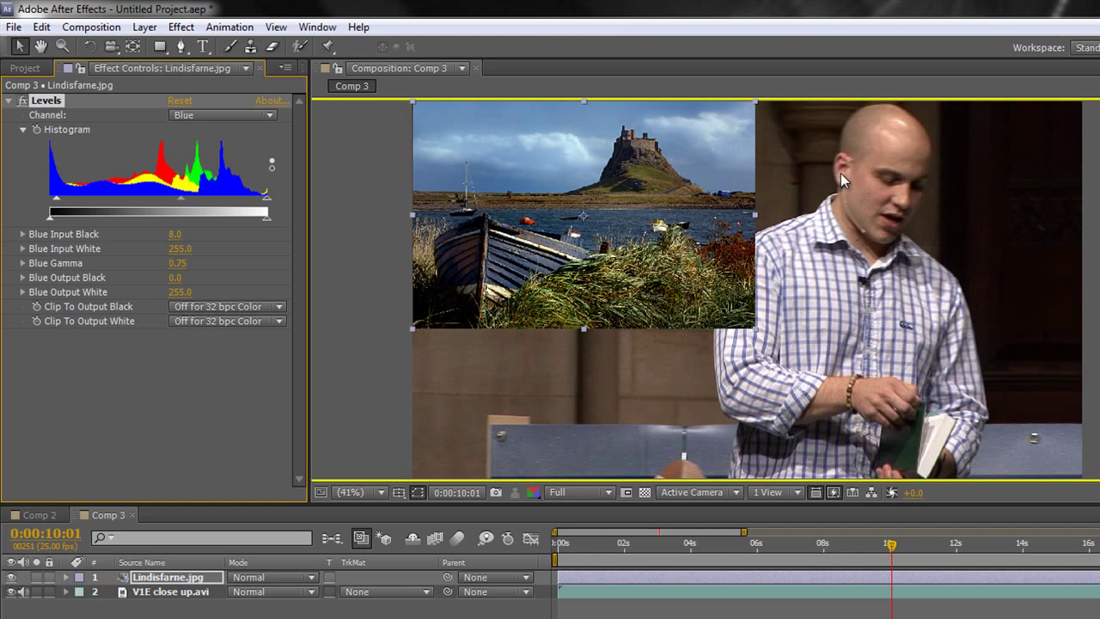
{"action": "left_click", "coordinate": [23, 100]}
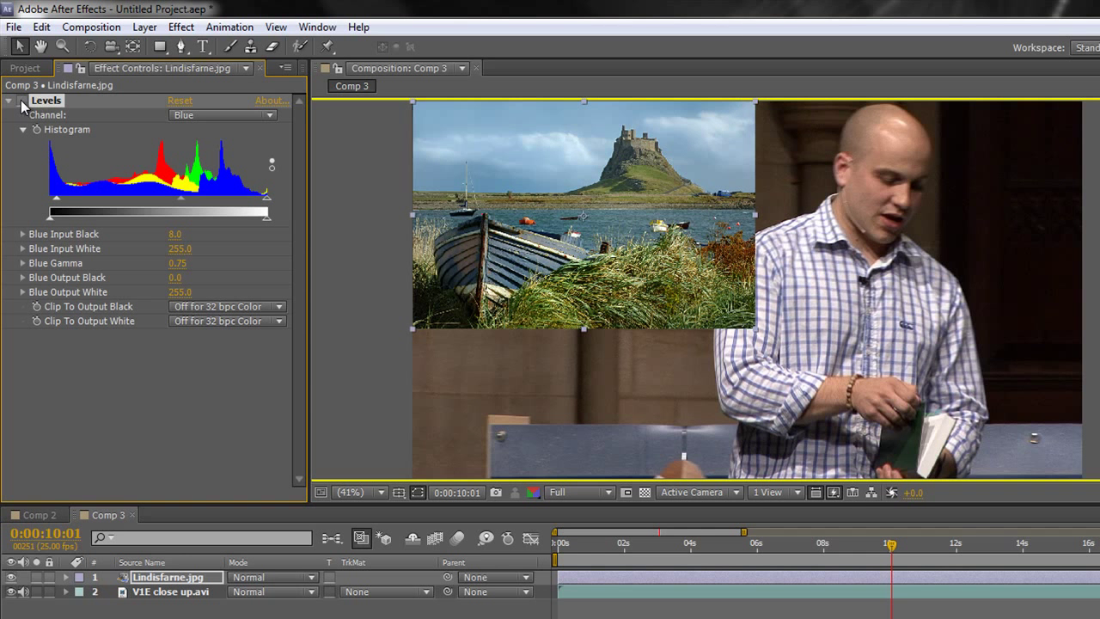
{"action": "left_click", "coordinate": [23, 101]}
{"action": "left_click", "coordinate": [23, 101]}
{"action": "left_click", "coordinate": [23, 101]}
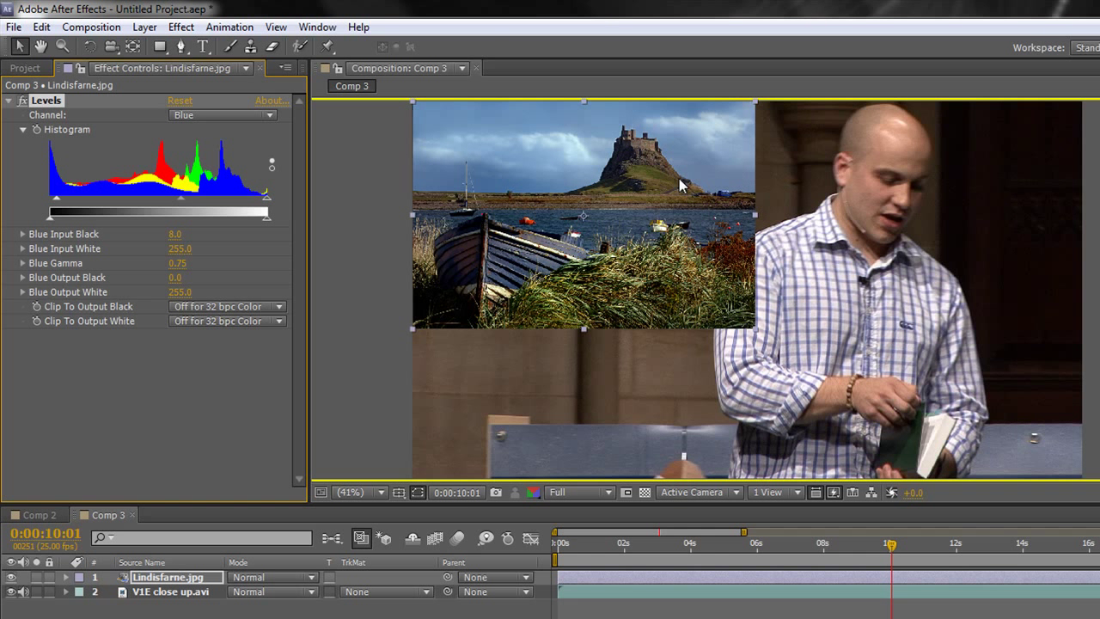
Step: Switch the composition view to RGB Straight and back to RGB to compare the two channel display modes
{"action": "left_click", "coordinate": [534, 497]}
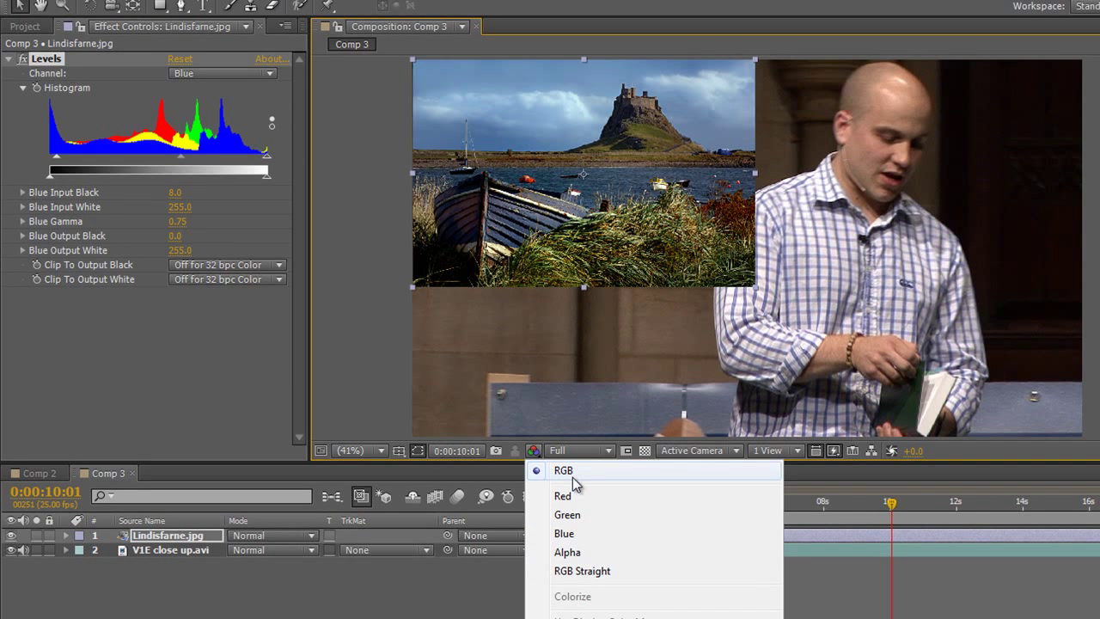
{"action": "left_click", "coordinate": [588, 571]}
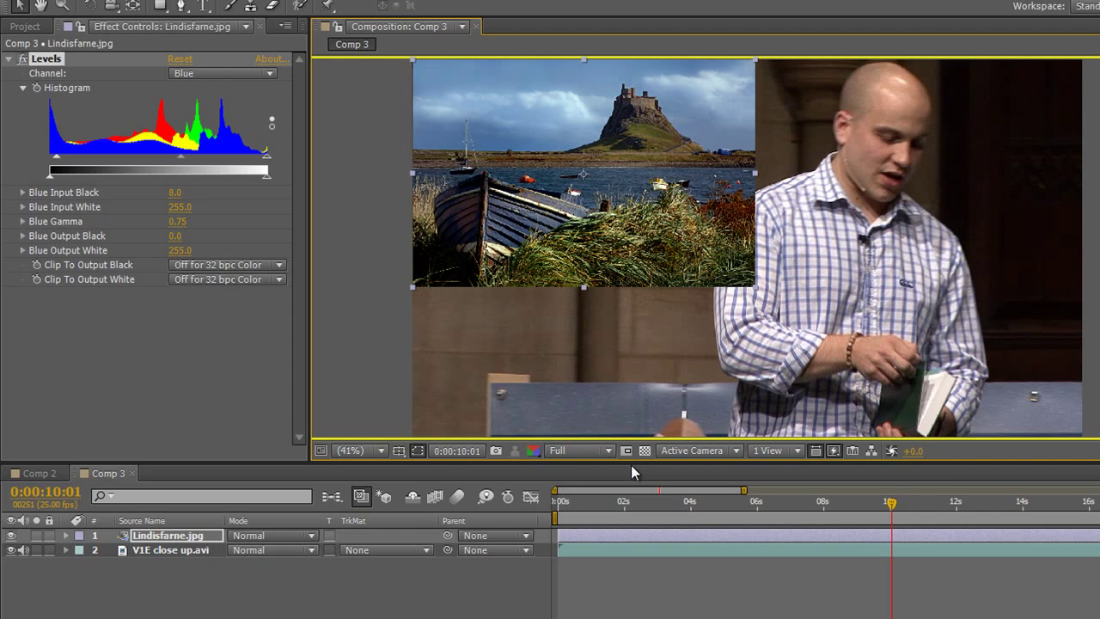
{"action": "left_click", "coordinate": [547, 481]}
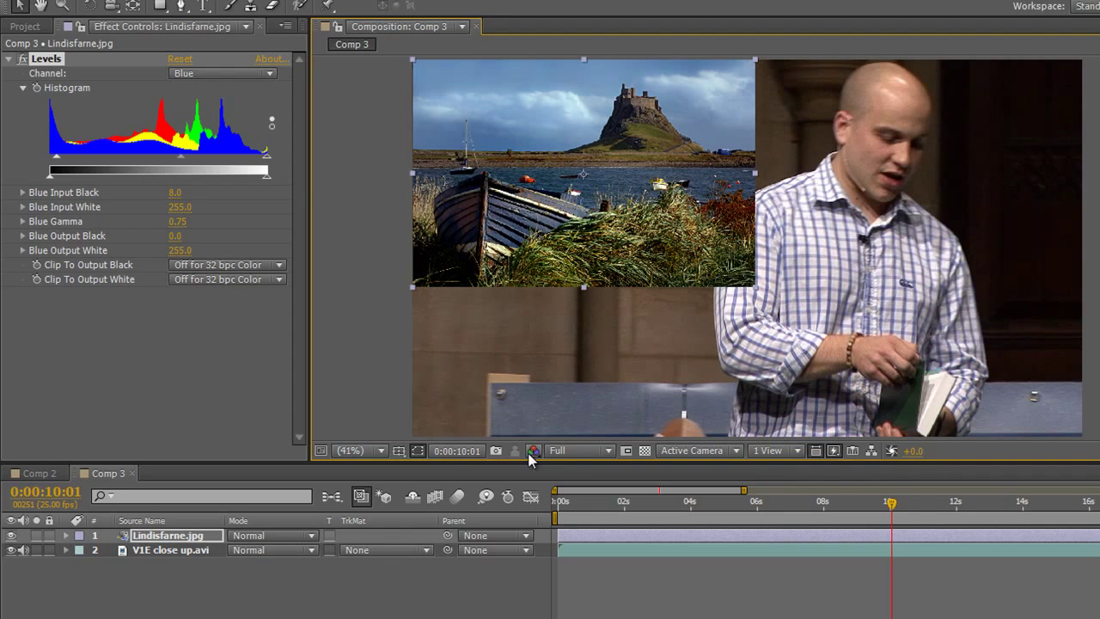
{"action": "left_click", "coordinate": [533, 450]}
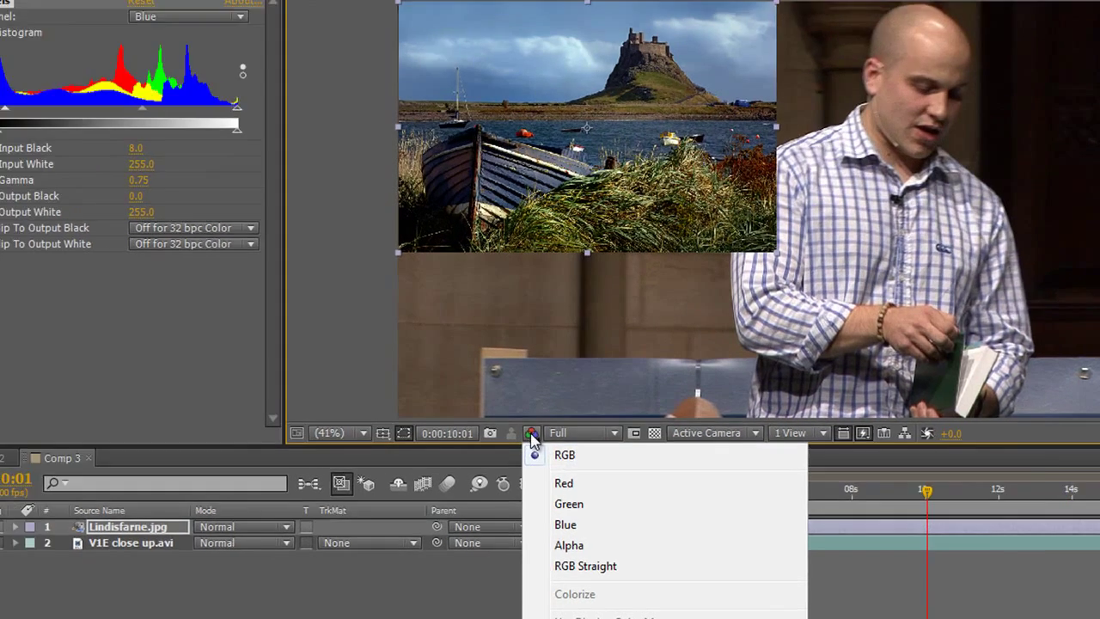
{"action": "left_click", "coordinate": [537, 478]}
{"action": "left_click", "coordinate": [513, 246]}
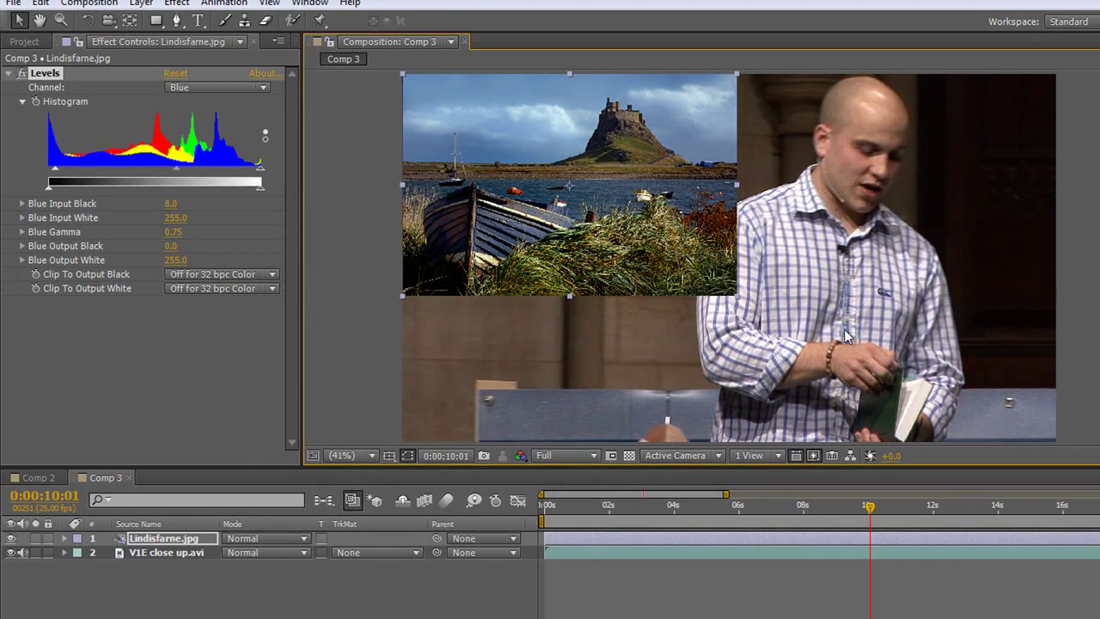
Step: Turn Levels off and on again to check the correction on Lindisfarne.jpg, and show the composition view's channel display options
{"action": "left_click", "coordinate": [22, 73]}
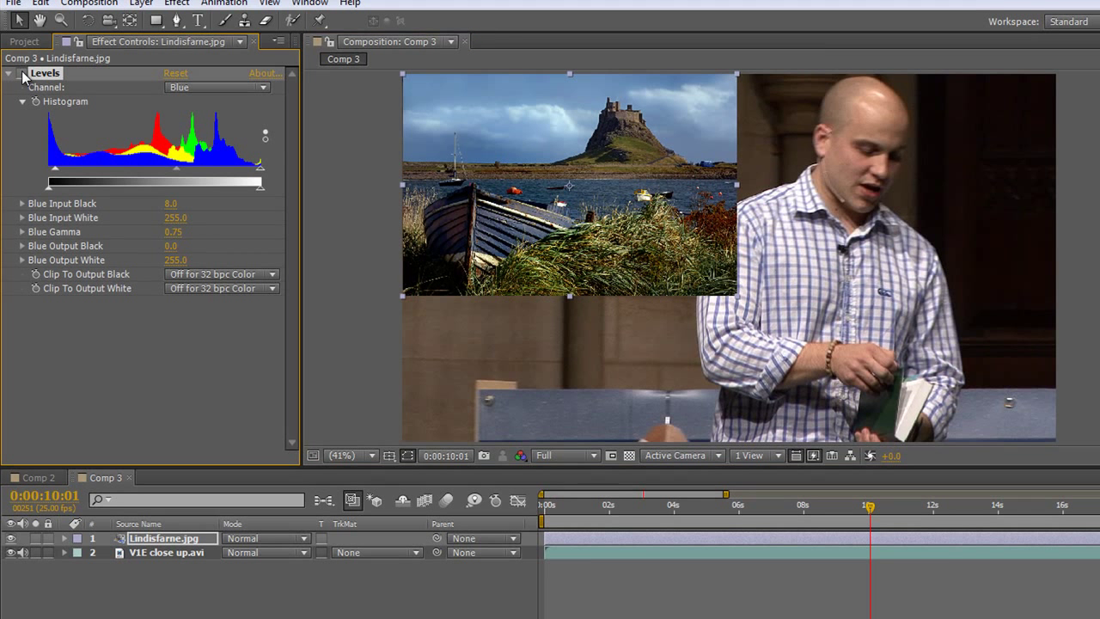
{"action": "left_click", "coordinate": [23, 73]}
{"action": "left_click", "coordinate": [522, 455]}
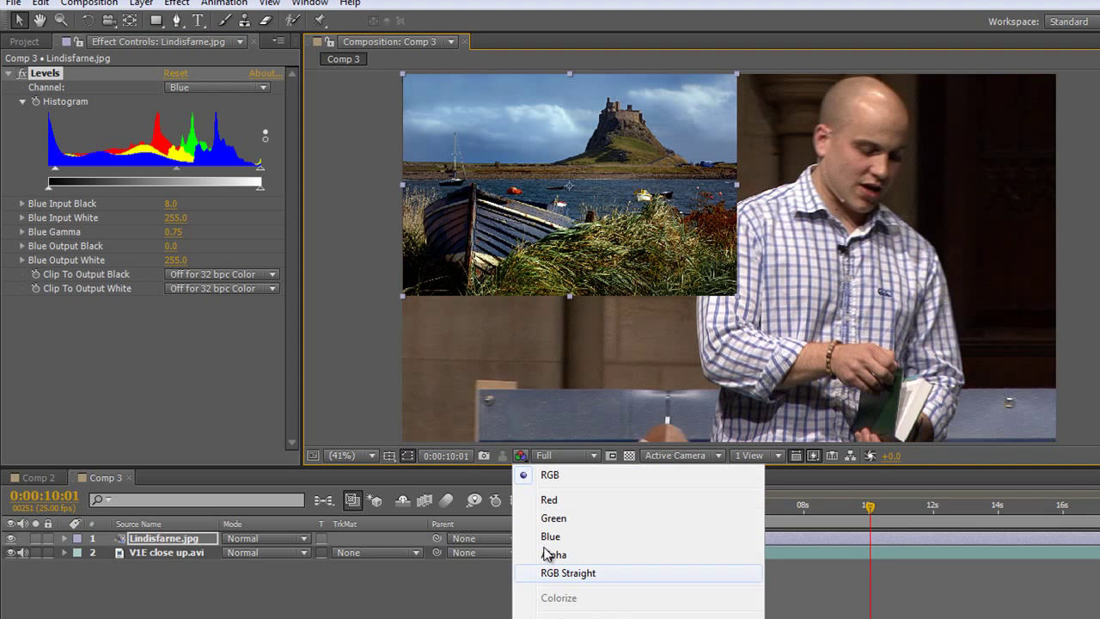